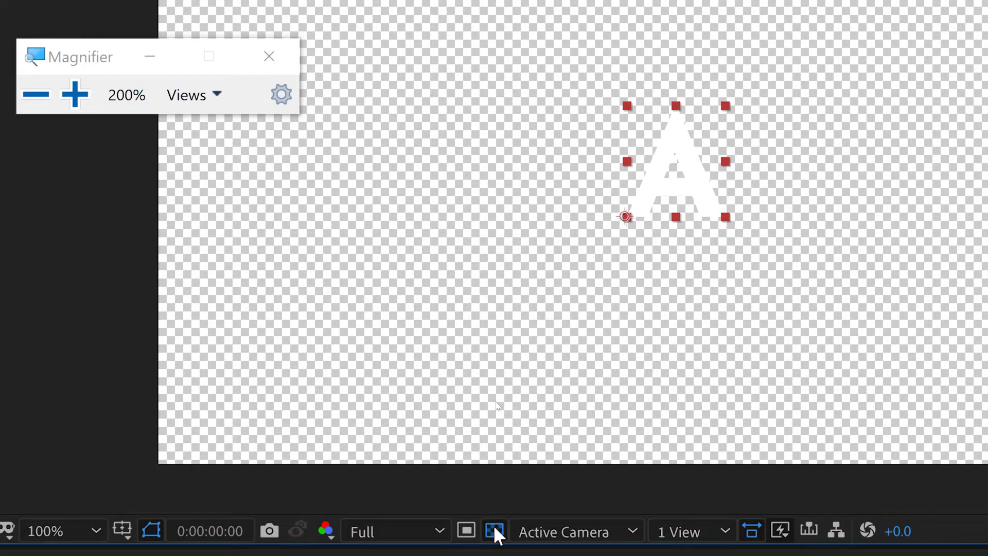
Step: Turn off the transparency checkerboard so the composition background shows solid black
left_click(495, 528)
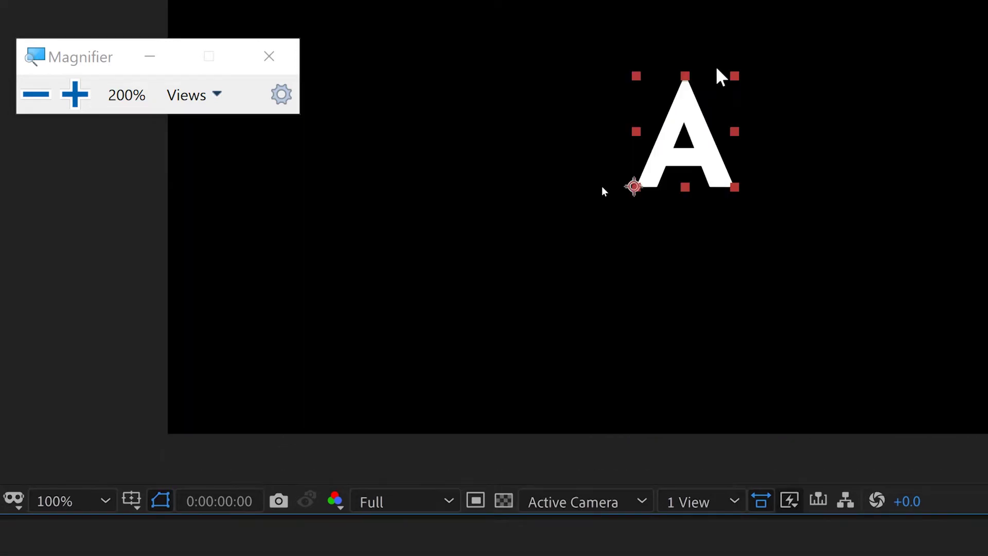
left_click(494, 535)
Step: Pre-compose the A text layer as 'a pc', moving all attributes into the new composition
left_click(48, 96)
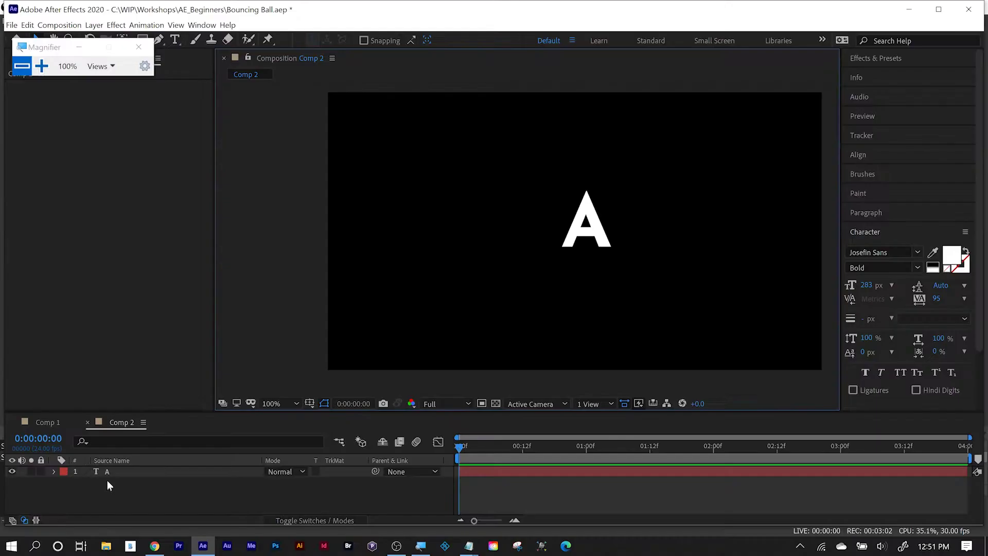
left_click(107, 472)
left_click(109, 471)
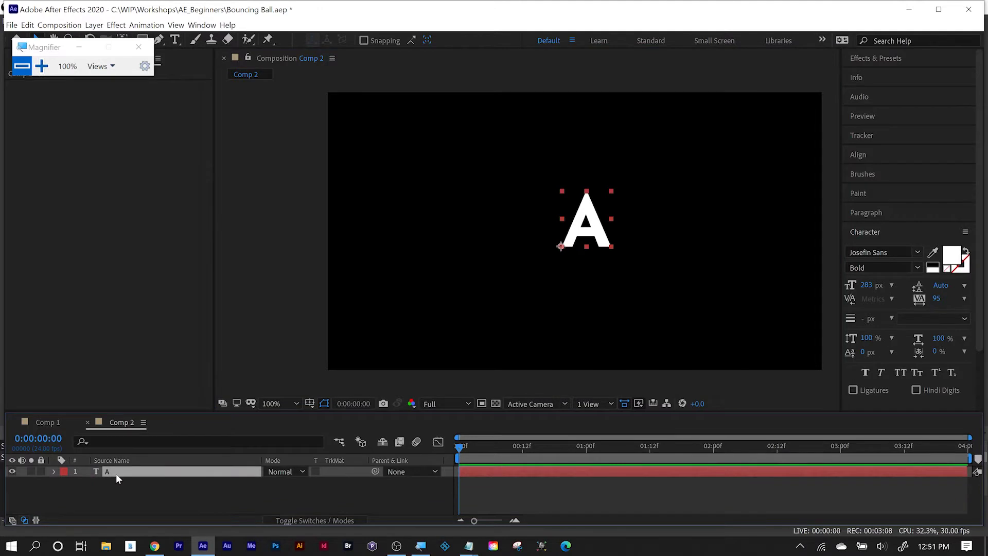
right_click(118, 478)
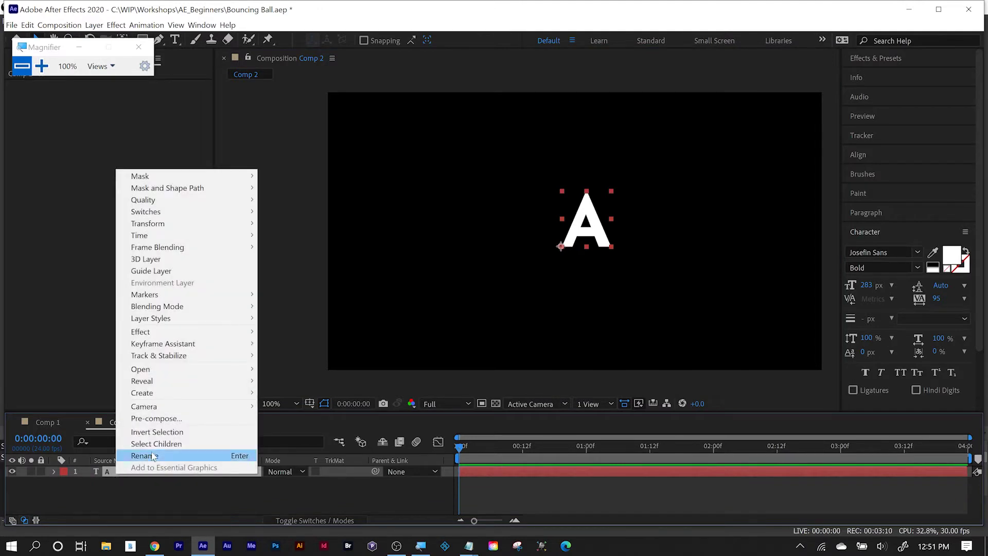
left_click(161, 419)
left_click_drag(402, 306, 96, 134)
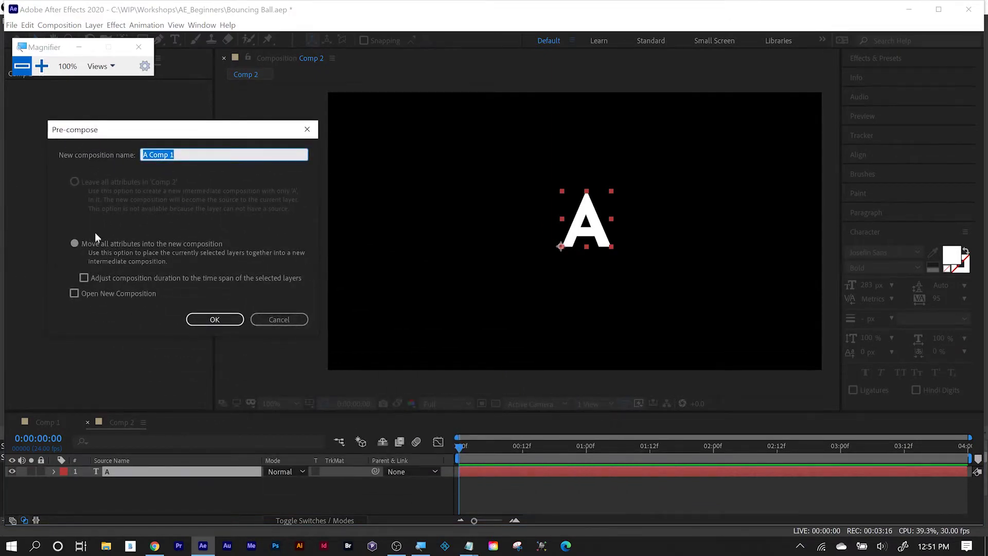
left_click(75, 243)
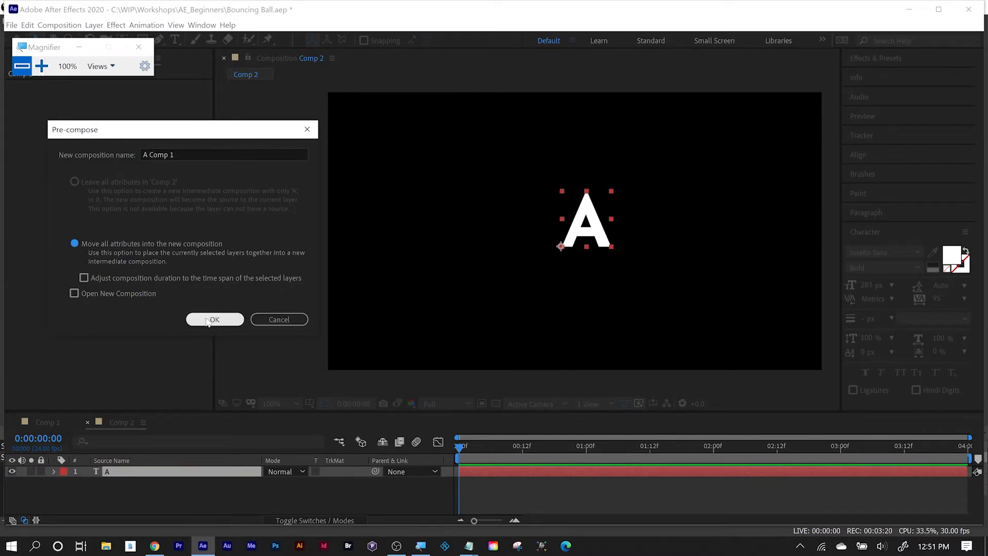
left_click(198, 154)
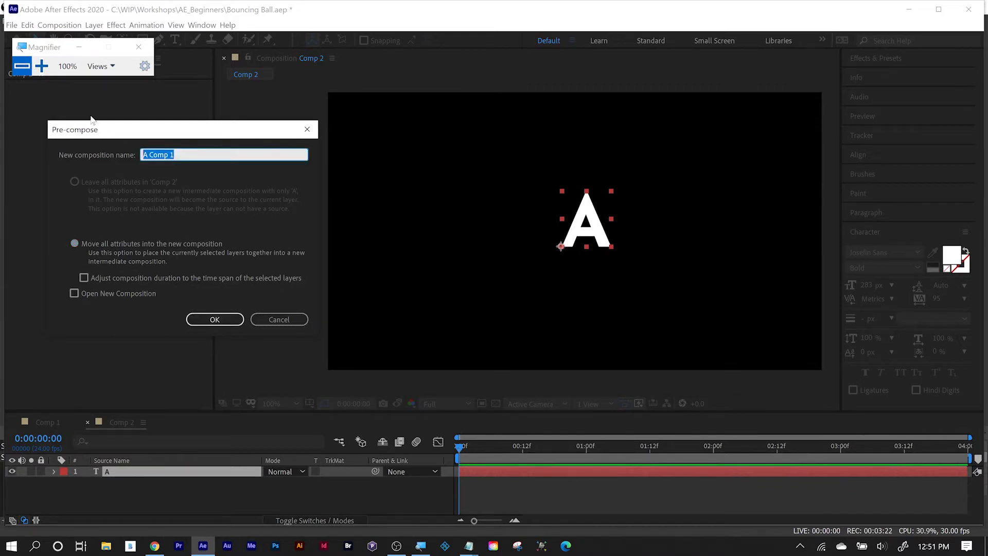
type("a pc")
left_click(96, 243)
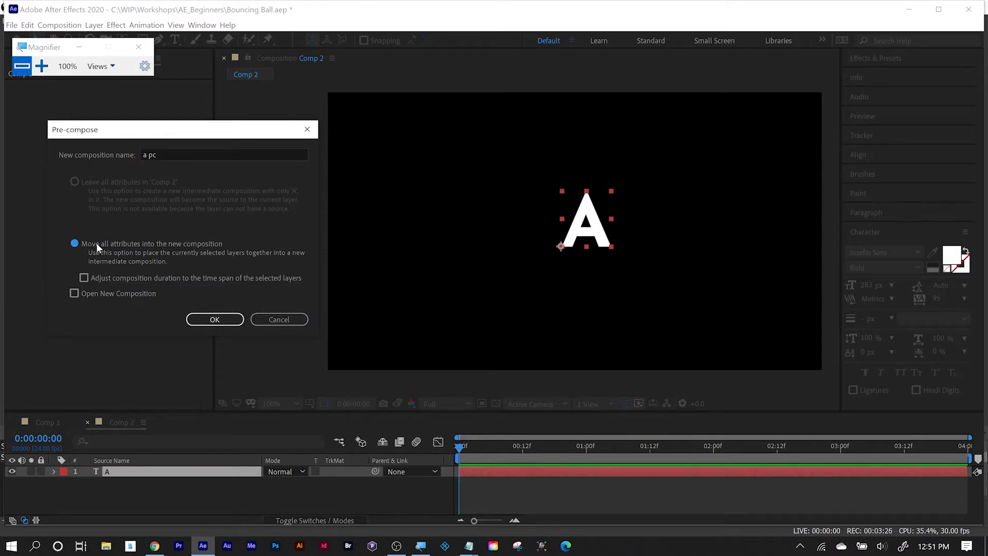
left_click(212, 318)
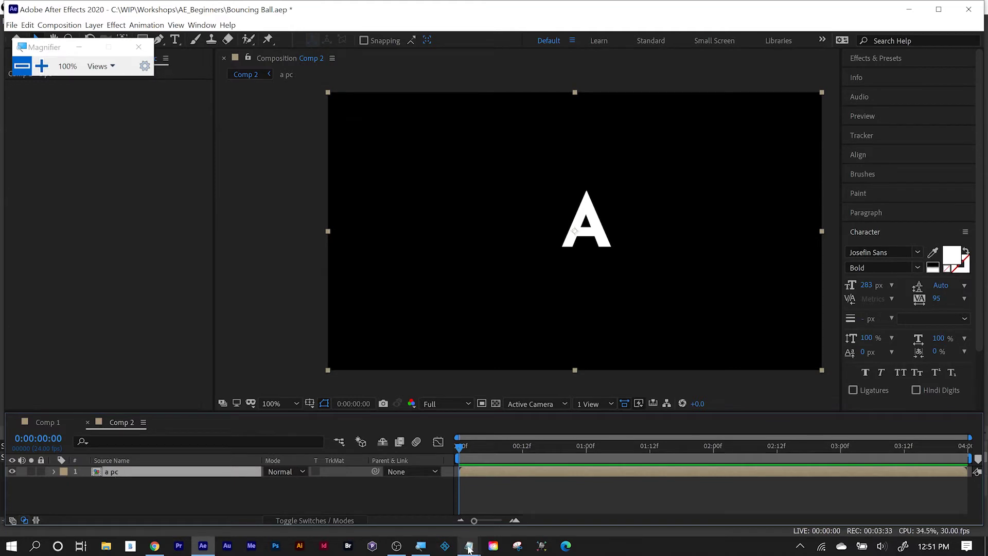
mouse_move(470, 549)
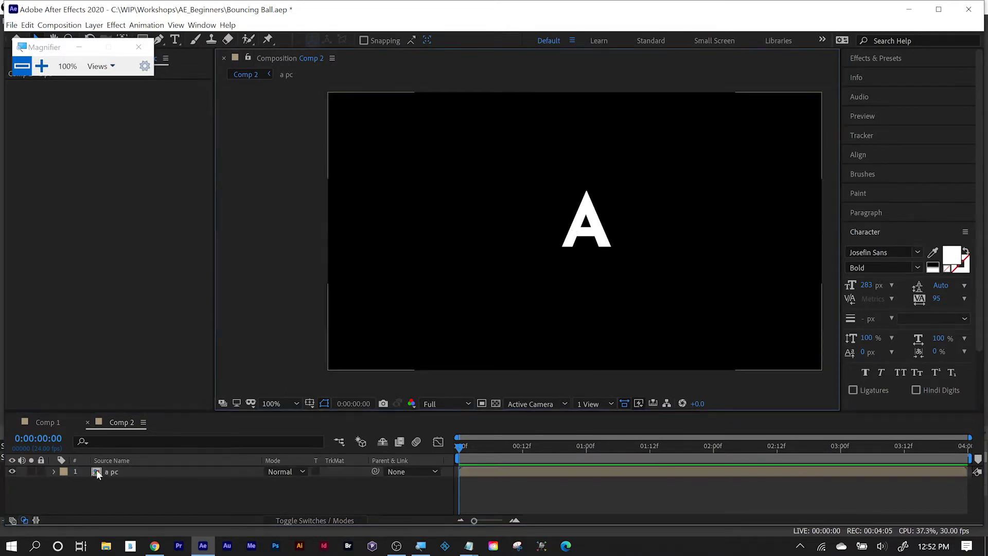
Step: Undo the pre-compose and apply CC Light Rays to the A text layer
key("ctrl+z")
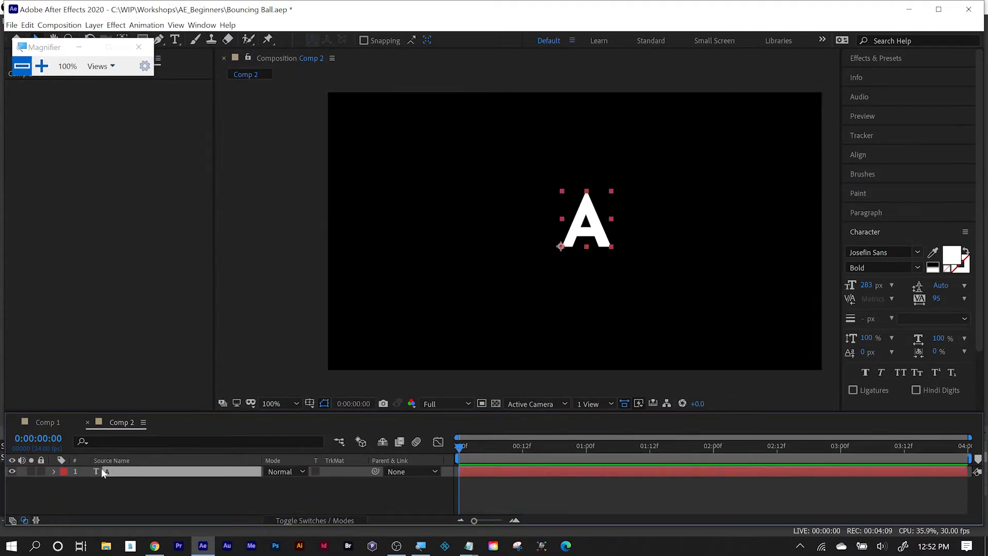
key("ctrl+5")
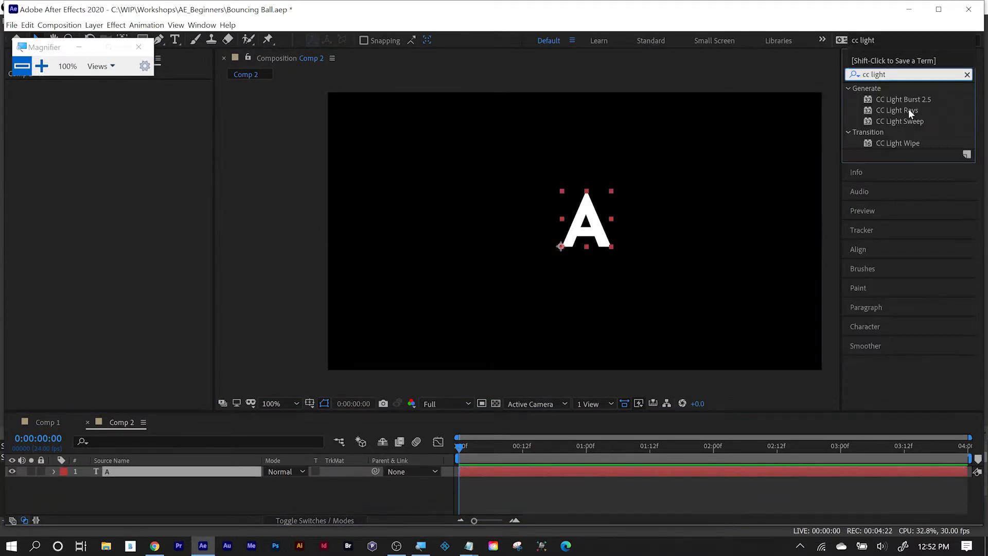
left_click_drag(908, 109, 599, 222)
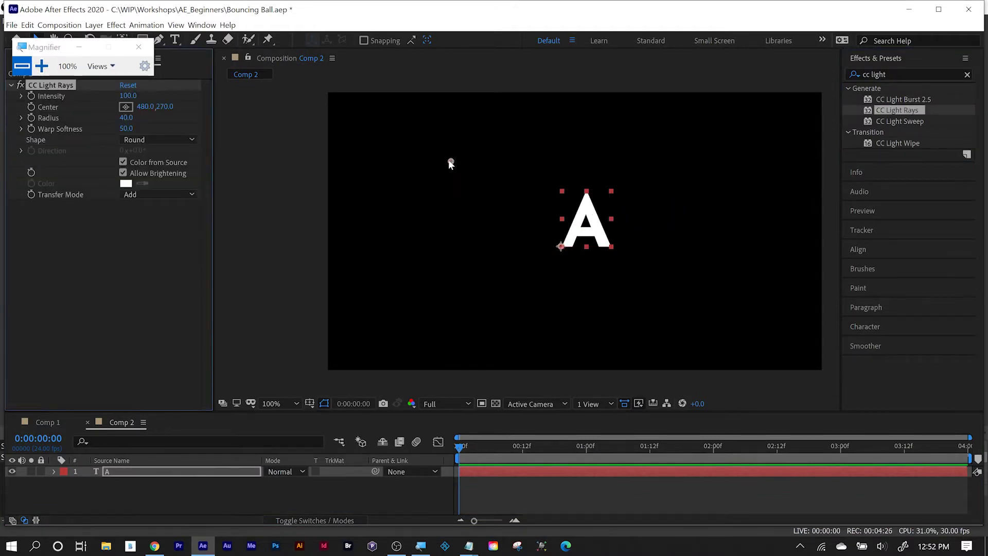
Step: Center the light rays at 933,426 with intensity 567 and radius 525
left_click_drag(451, 163, 563, 194)
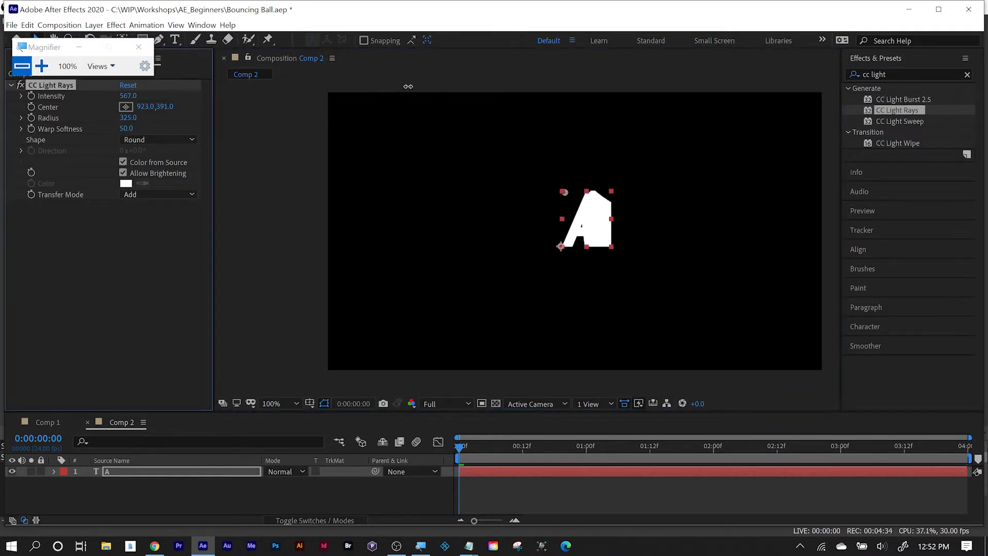
left_click_drag(126, 117, 568, 203)
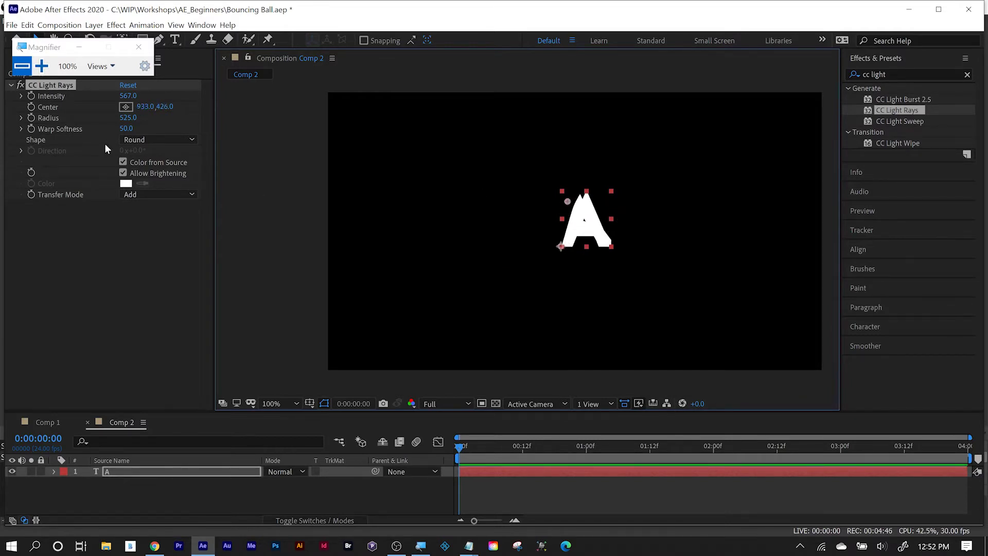
left_click(53, 85)
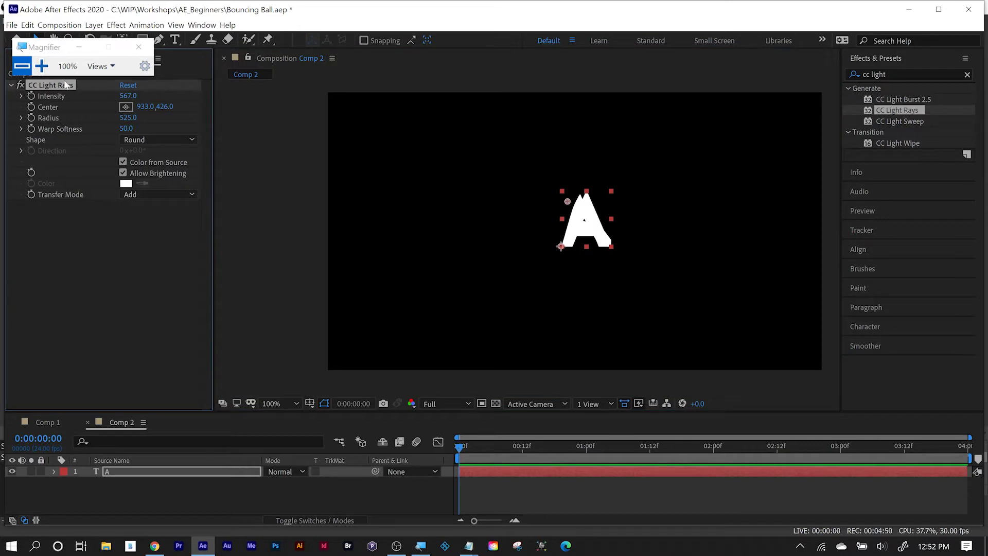
Step: Remove CC Light Rays and pre-compose the A layer into A Comp 1
key("Delete")
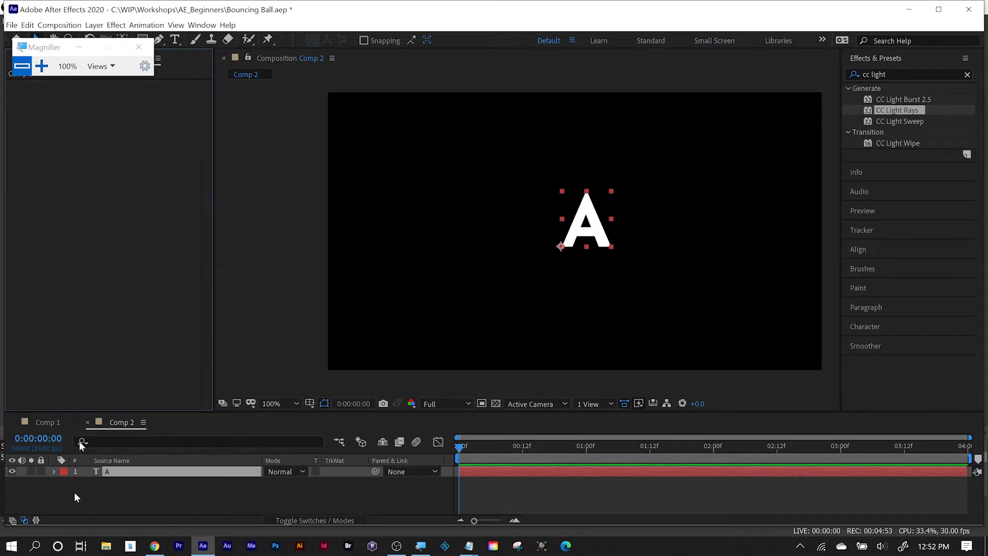
right_click(117, 471)
left_click(129, 413)
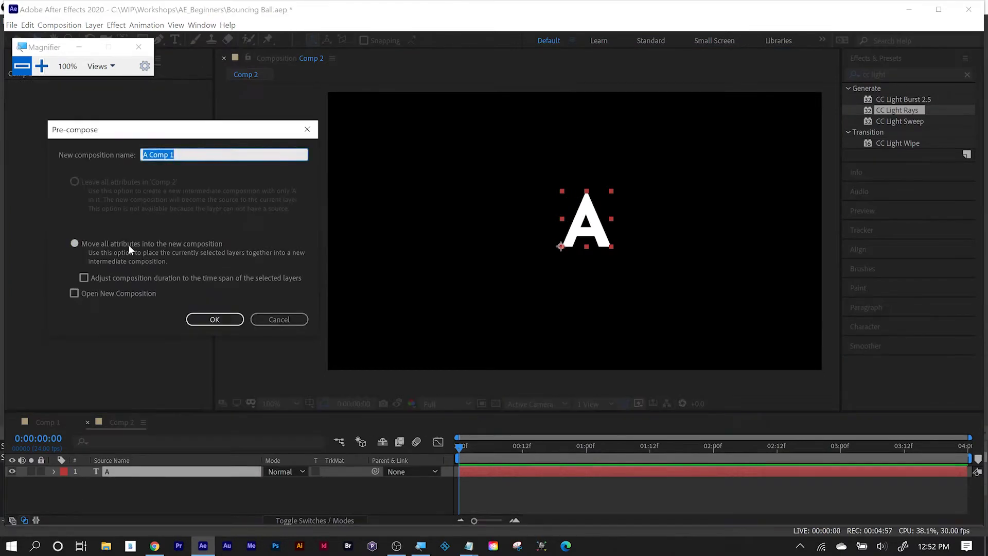
left_click(215, 319)
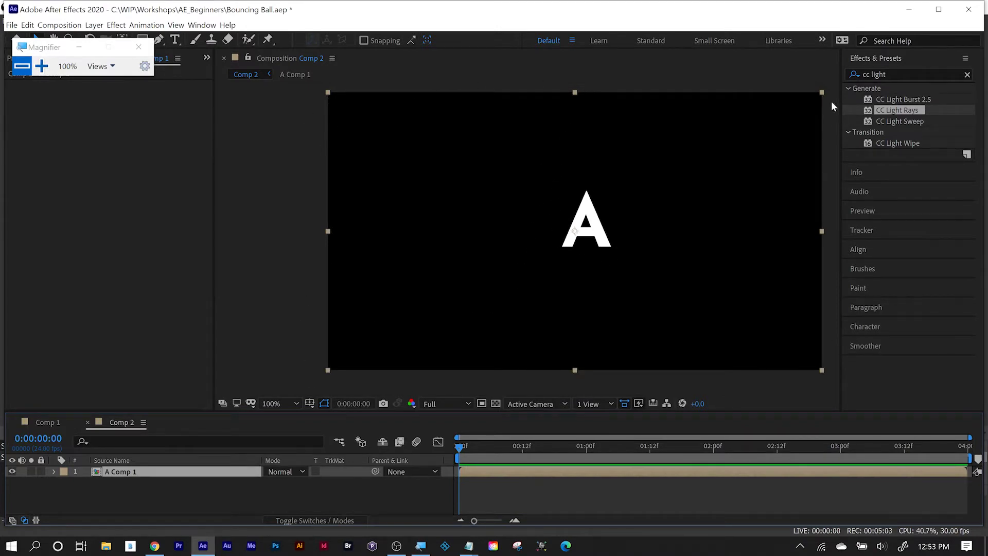
Step: Apply CC Light Rays to A Comp 1, centred on the A at 1068,614
left_click_drag(890, 113, 631, 472)
left_click_drag(452, 162, 603, 251)
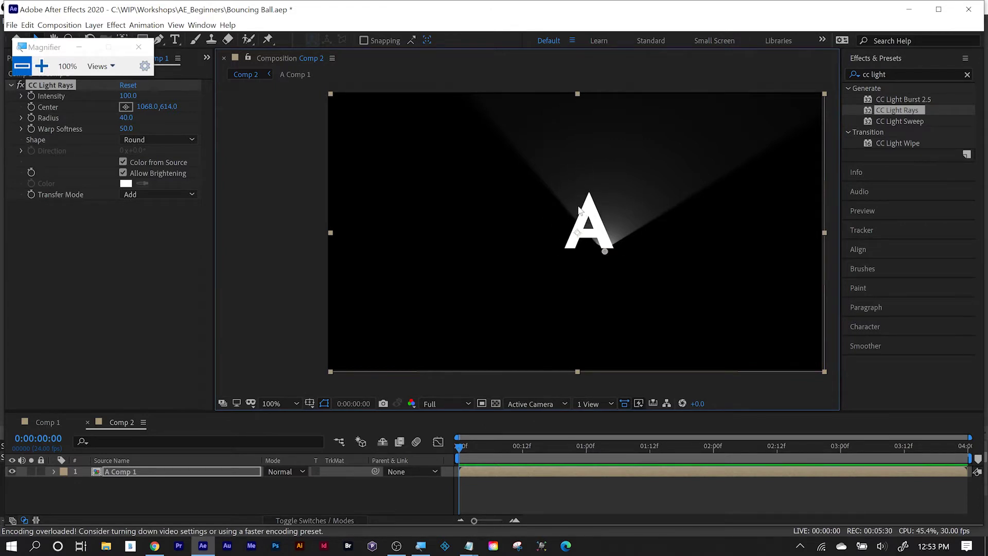
key("super+Escape")
left_click(122, 471)
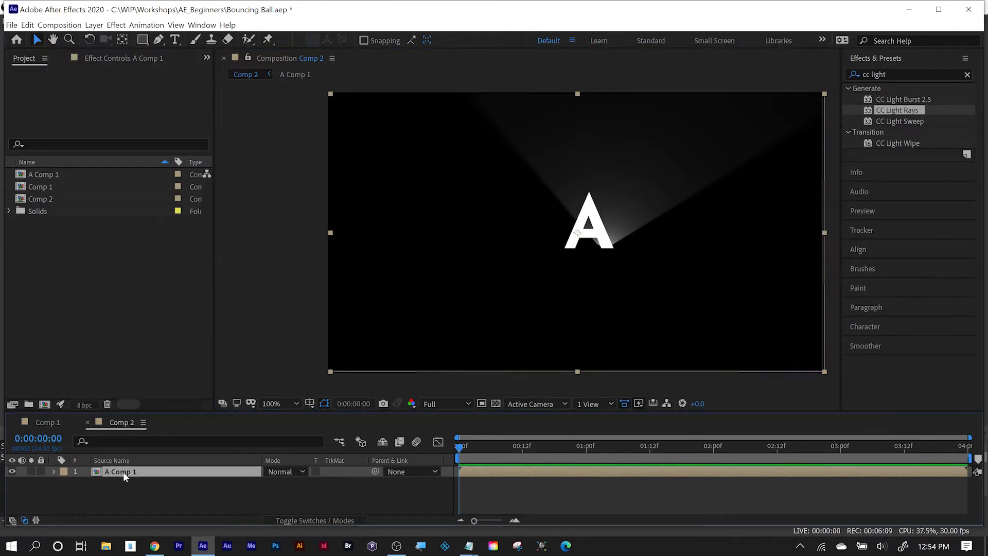
Step: Delete A Comp 1 and add a new full-frame black solid named Black Solid 3
key("Delete")
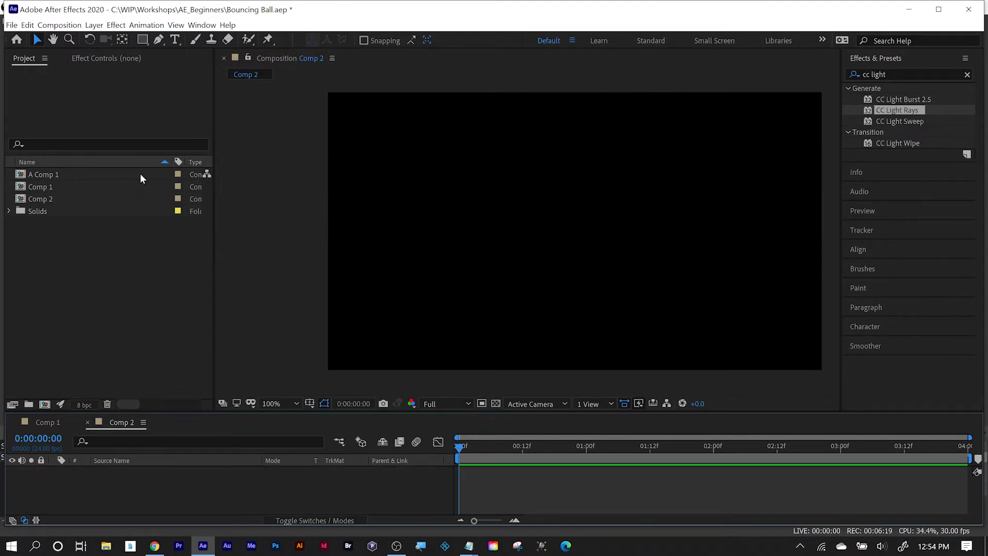
left_click(94, 25)
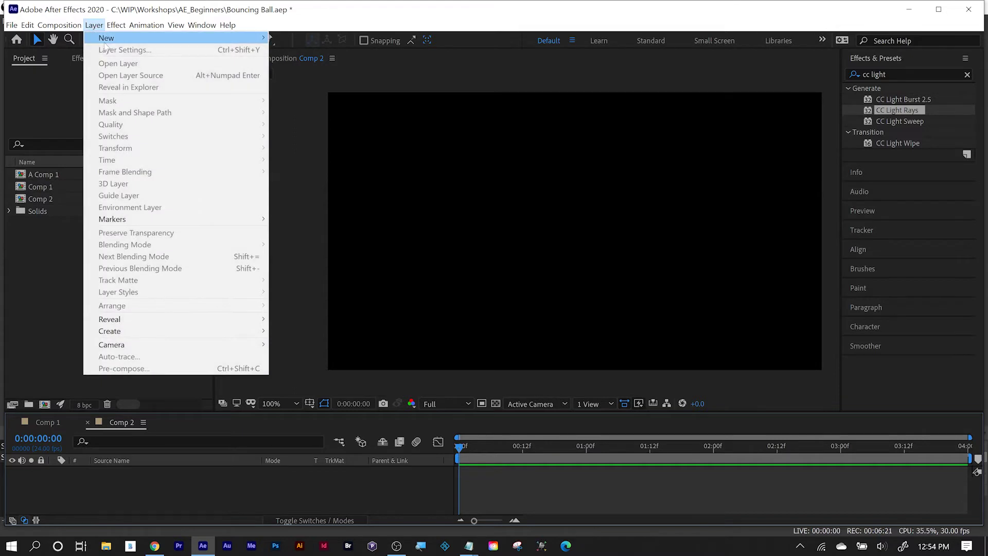
mouse_move(223, 38)
left_click(323, 49)
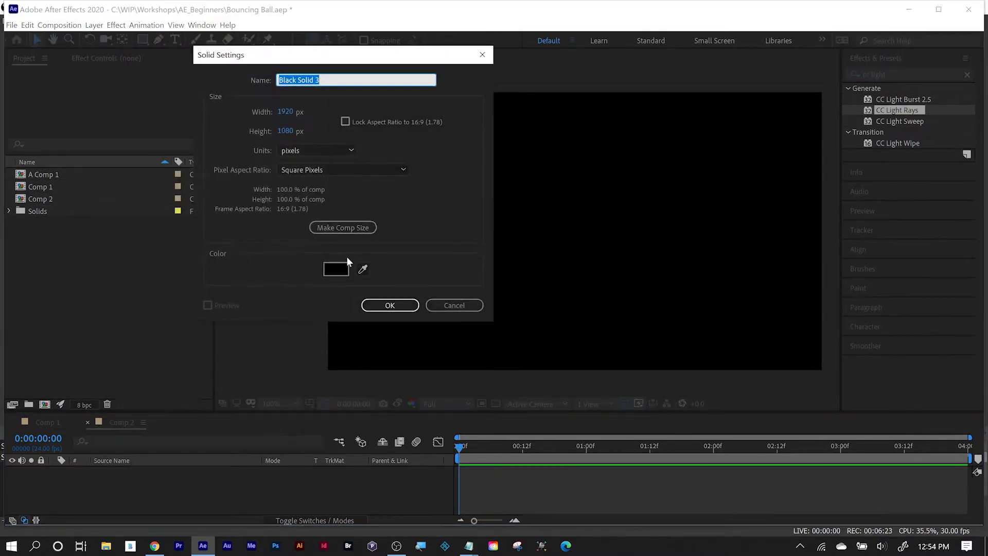
left_click(386, 306)
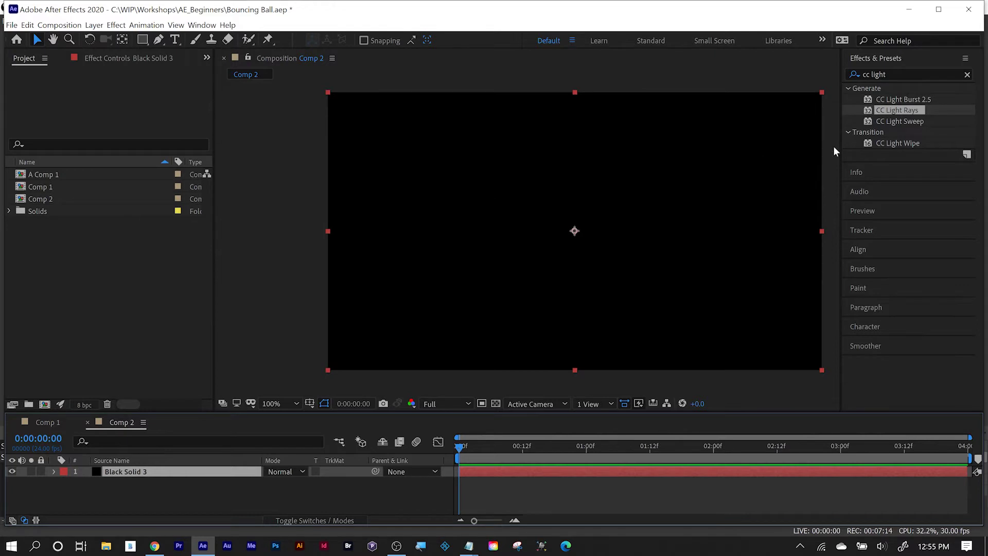
Step: Apply the Saber effect to Black Solid 3 and angle the blue beam by moving its start point
left_click(905, 75)
type("saber")
left_click_drag(884, 99, 658, 473)
left_click_drag(573, 329, 604, 314)
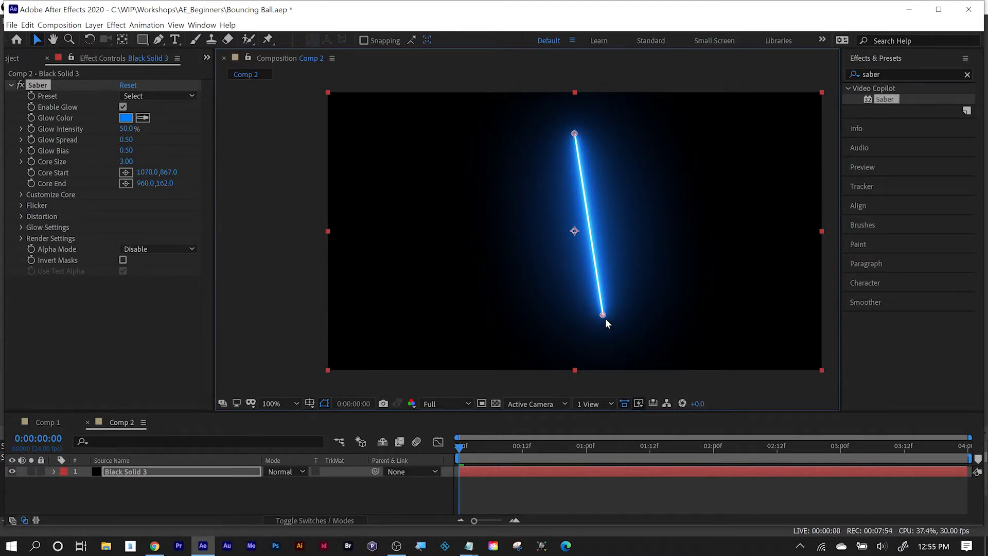
Step: Draw a star-shaped Mask 1 on Black Solid 3 near the comp centre
left_click_drag(142, 39, 198, 96)
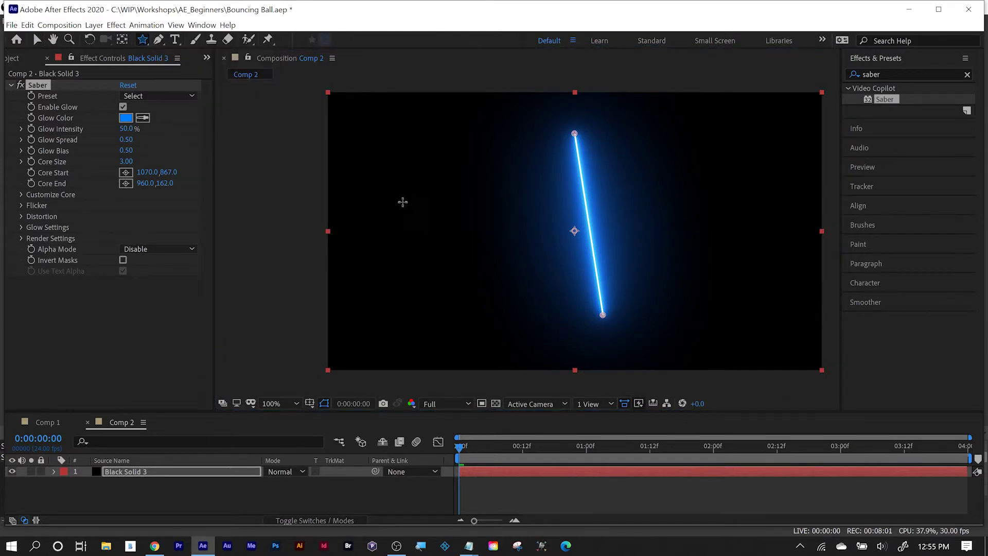
left_click(181, 471)
left_click_drag(441, 172, 505, 297)
key("v")
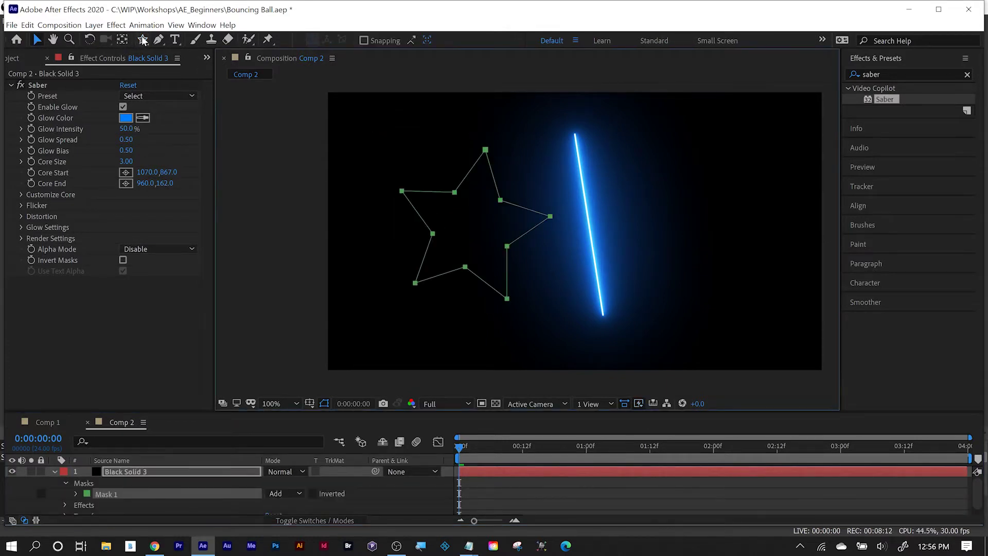
left_click(143, 41)
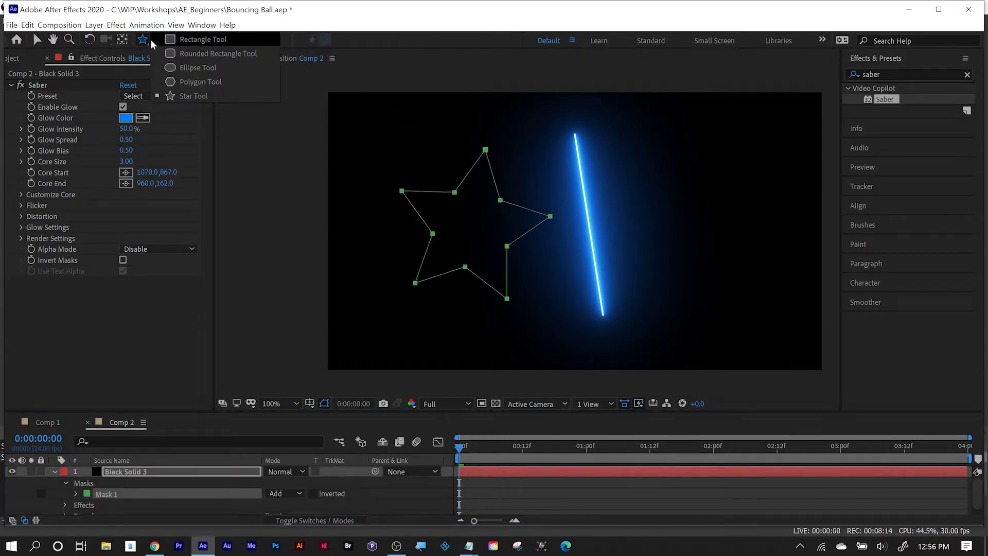
left_click(134, 523)
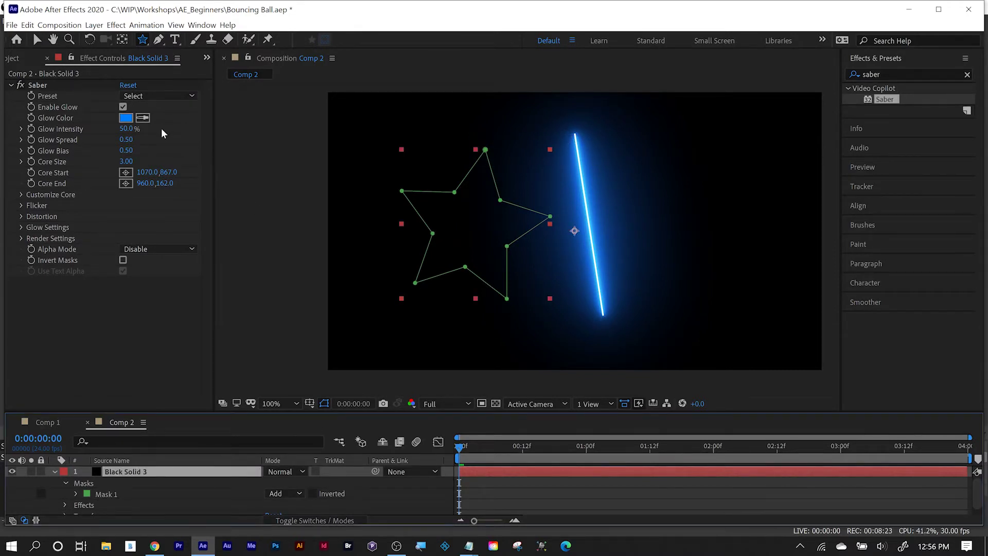
Step: Set Saber's Core Type to Layer Masks and scrub to preview the glow tracing the star
left_click(21, 194)
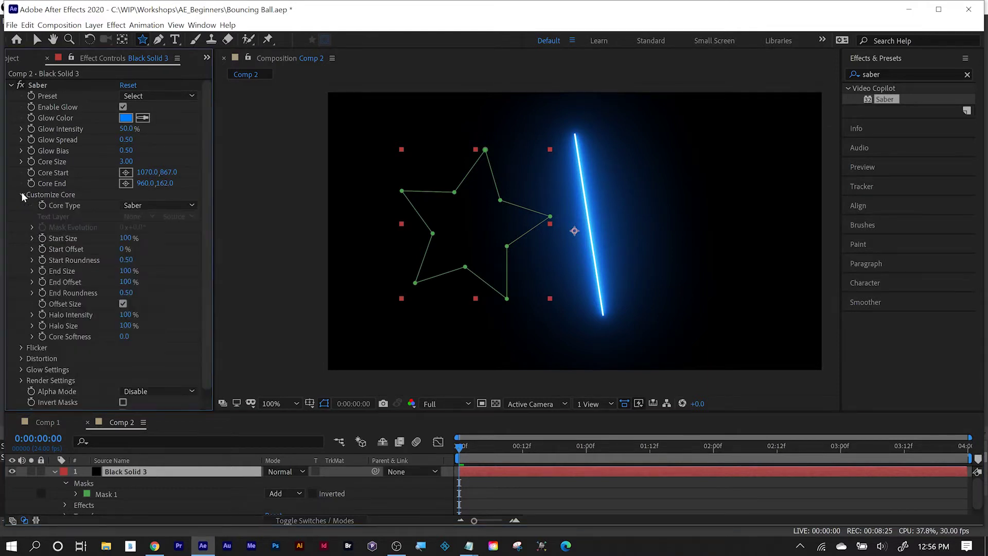
left_click(158, 205)
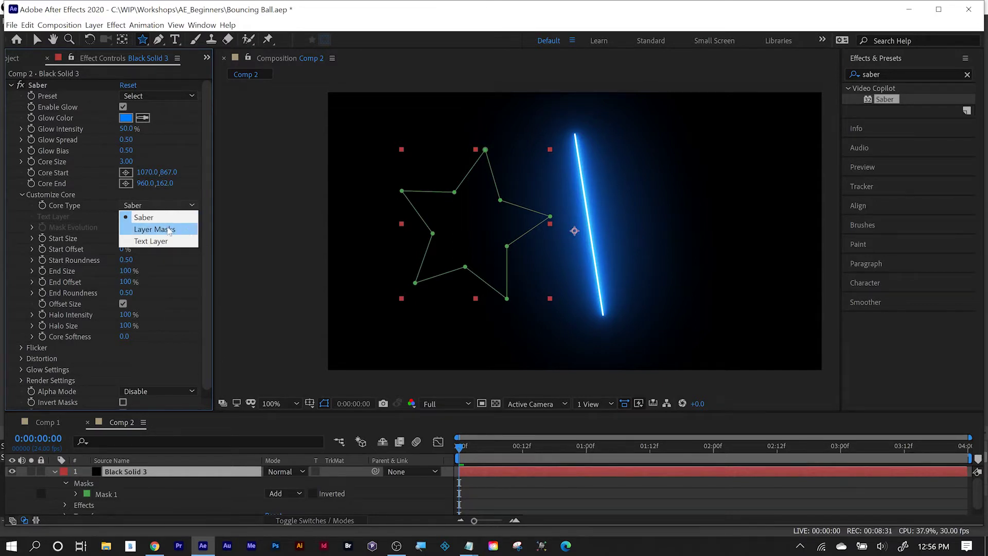
left_click(167, 230)
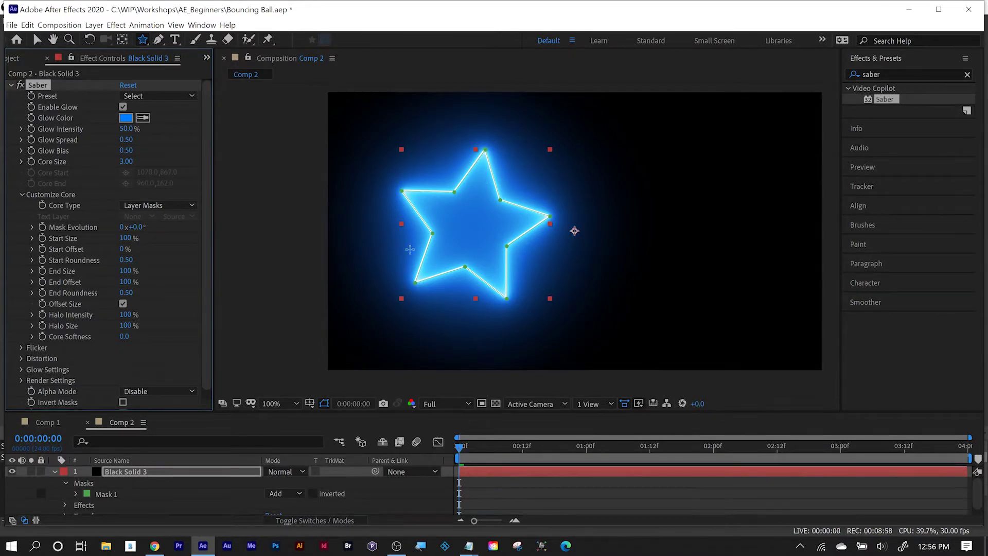
mouse_move(460, 450)
left_mouse_down()
mouse_move(619, 445)
mouse_move(450, 455)
left_mouse_up()
Step: Choose the Patronus Saber preset and preview the pale cyan star glow, keeping Patronus
left_click(149, 96)
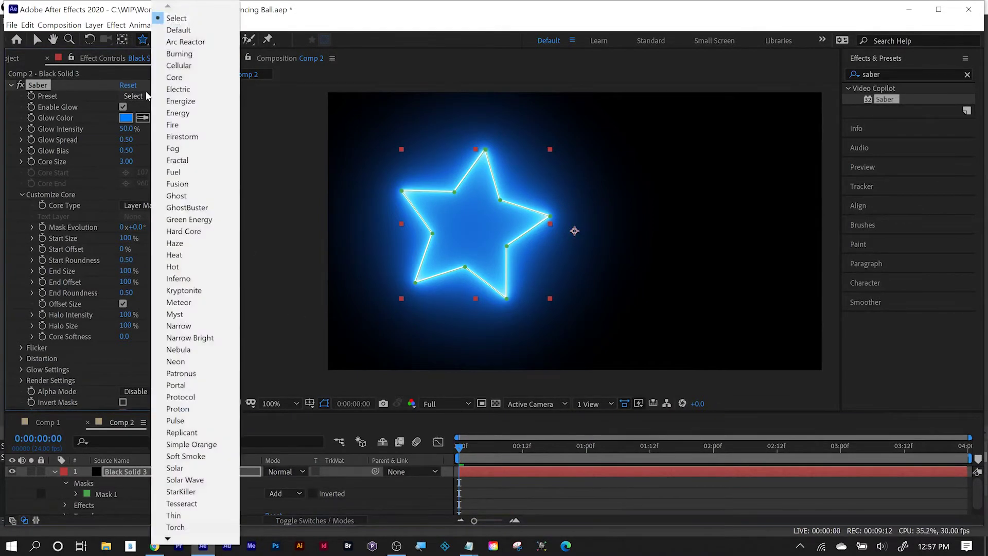
left_click(197, 374)
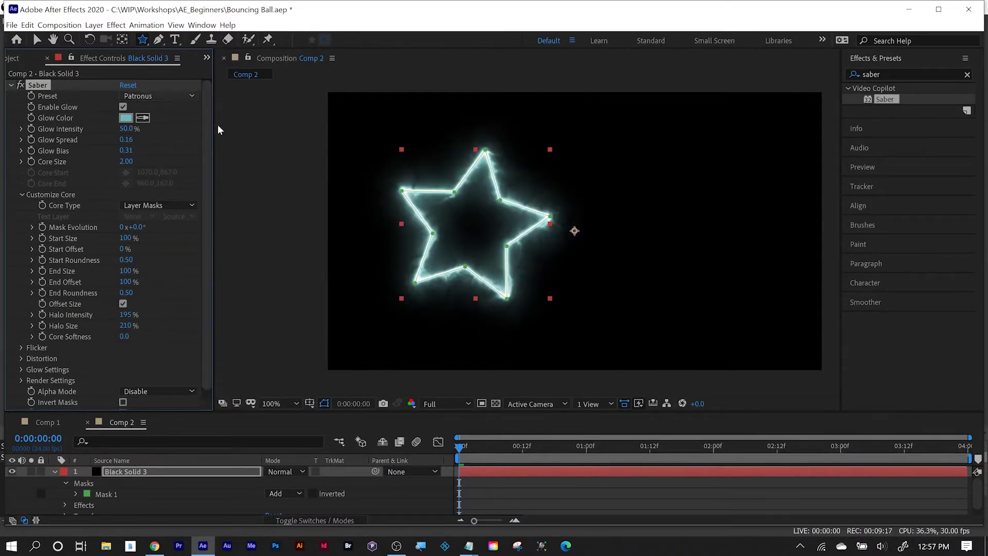
left_click_drag(486, 446, 458, 462)
left_click(172, 99)
left_click(320, 12)
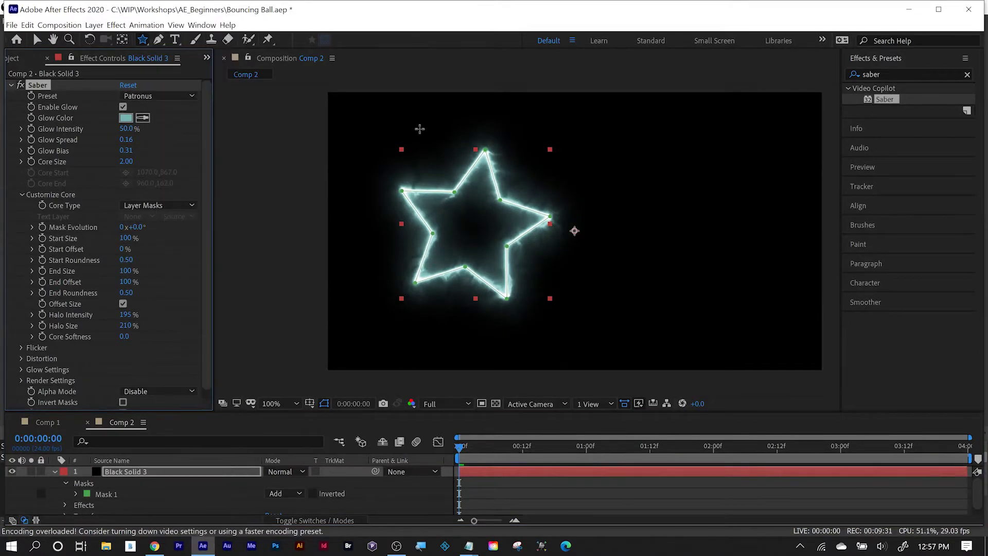
left_click(158, 96)
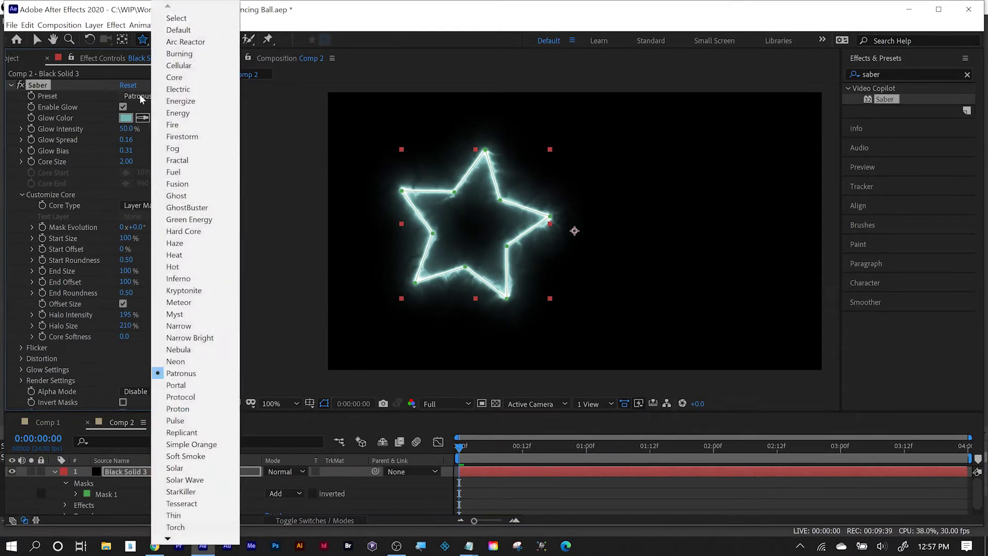
key("Escape")
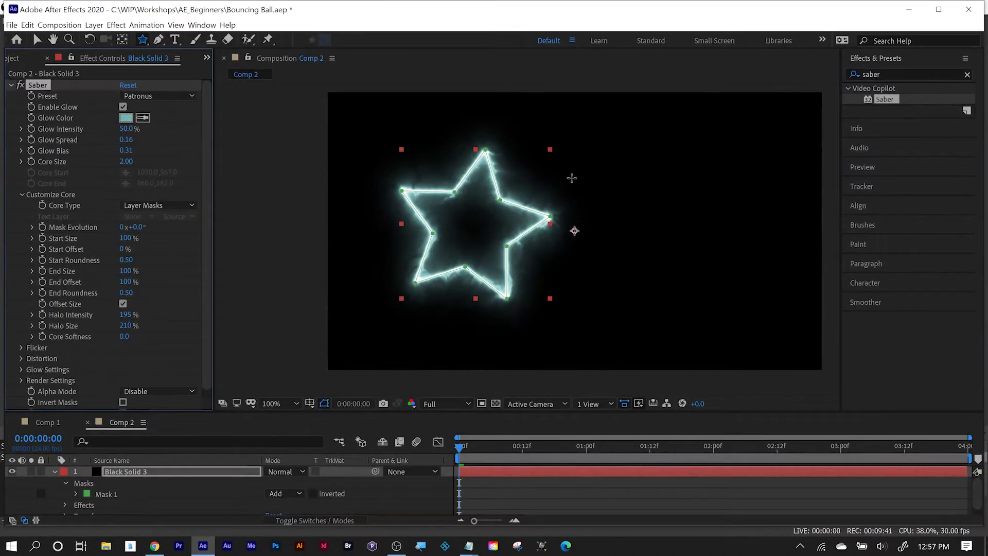
left_click(129, 473)
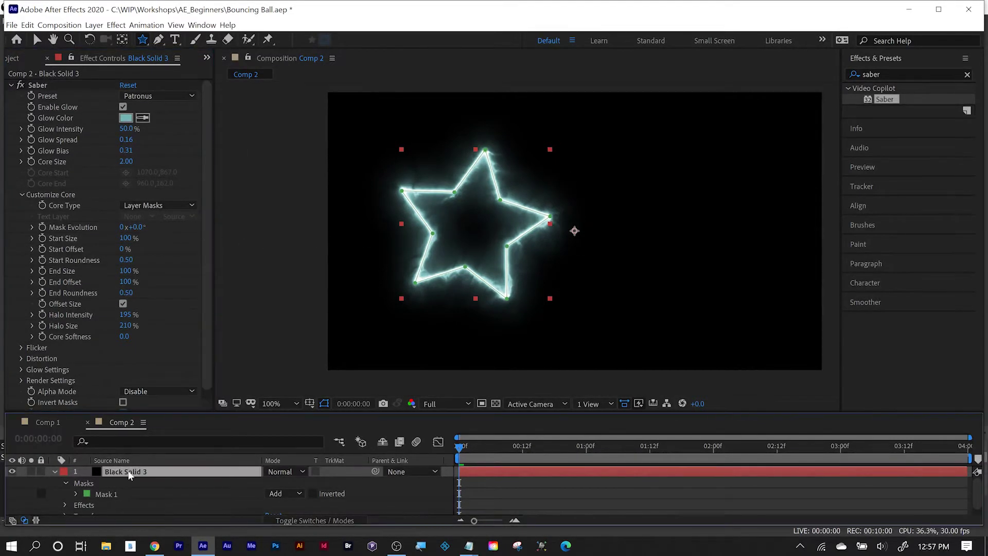
Step: Delete the star mask from Black Solid 3 and play a preview of the straight saber
left_click(85, 493)
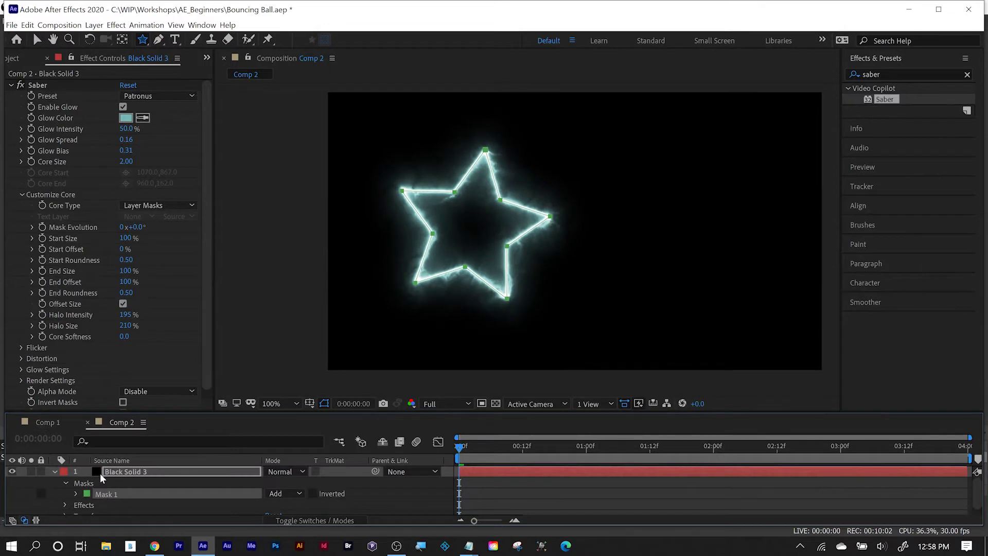
key("Delete")
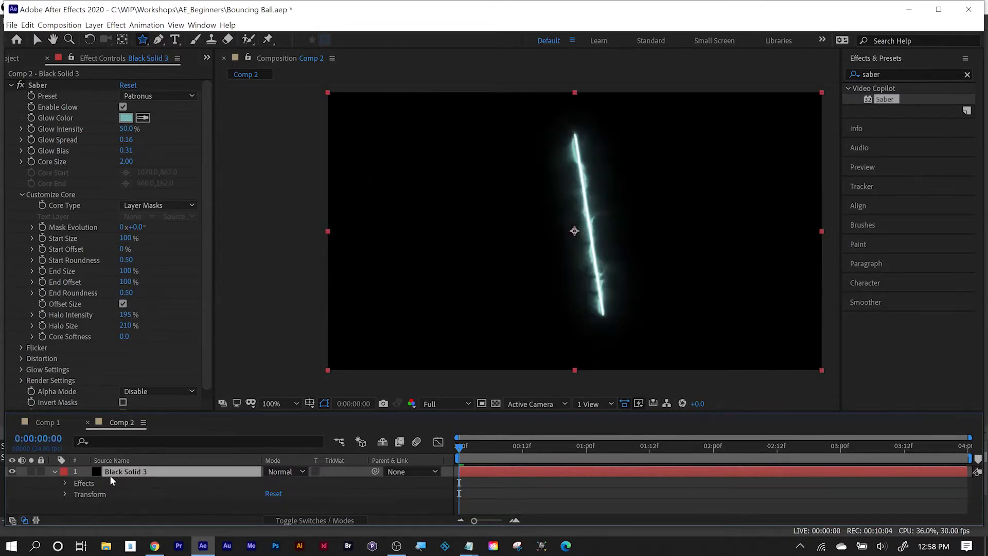
left_click(485, 447)
key("space")
key("space")
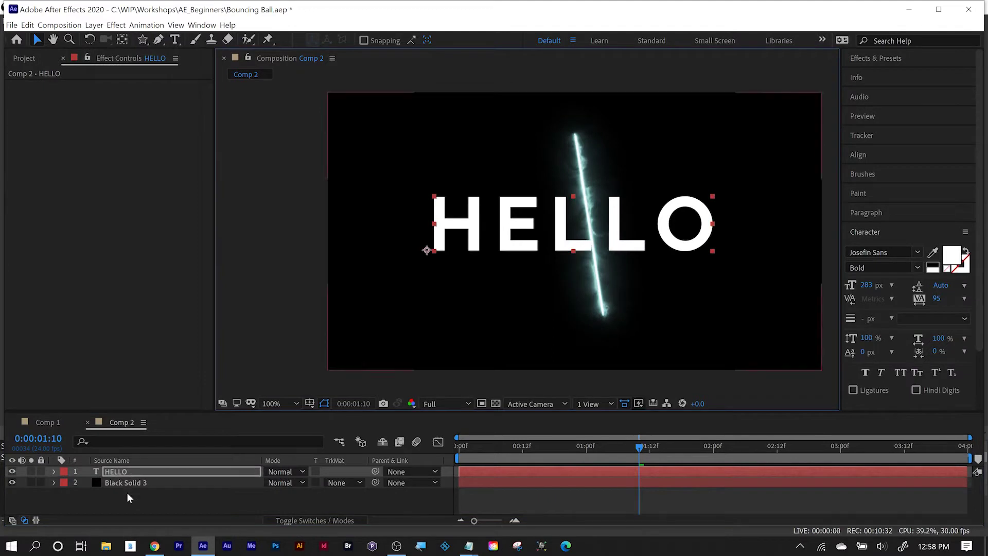
Step: Copy the Saber effect from Black Solid 3 and paste it onto the HELLO text layer
left_click(124, 481)
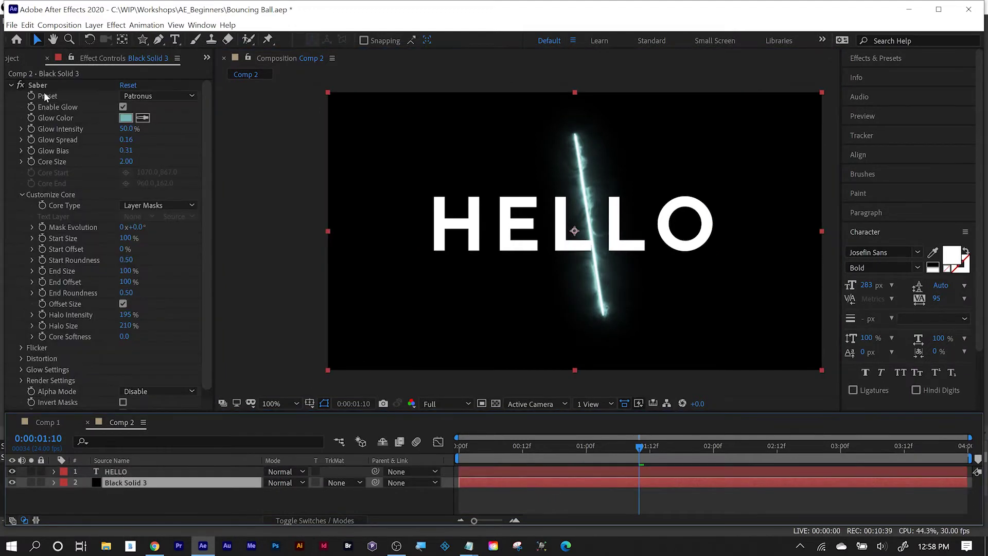
left_click(40, 86)
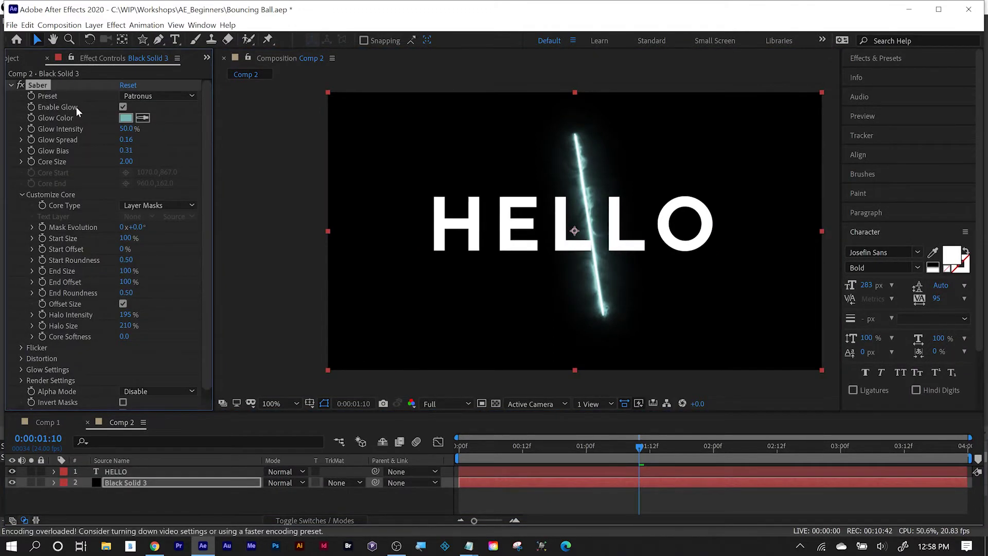
left_click(123, 470)
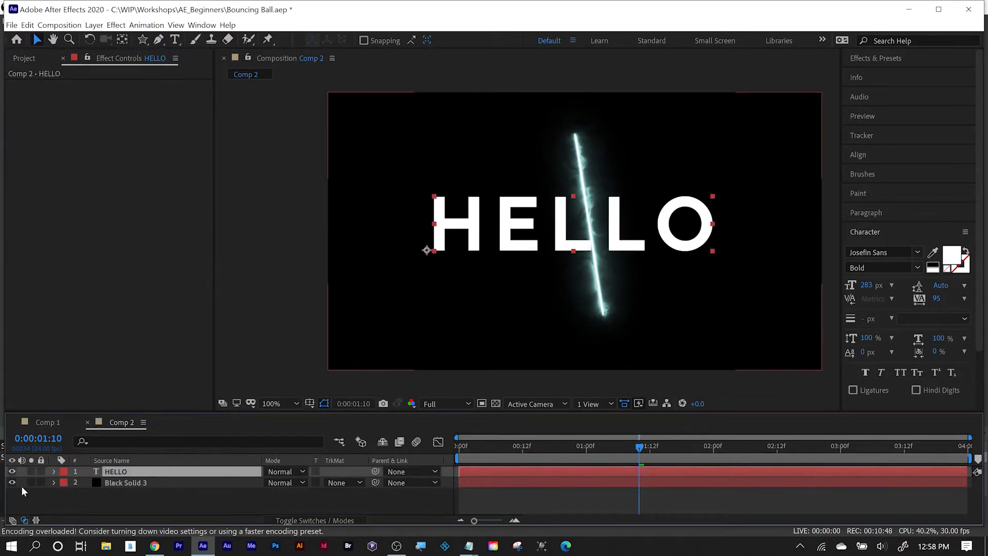
left_click(125, 466)
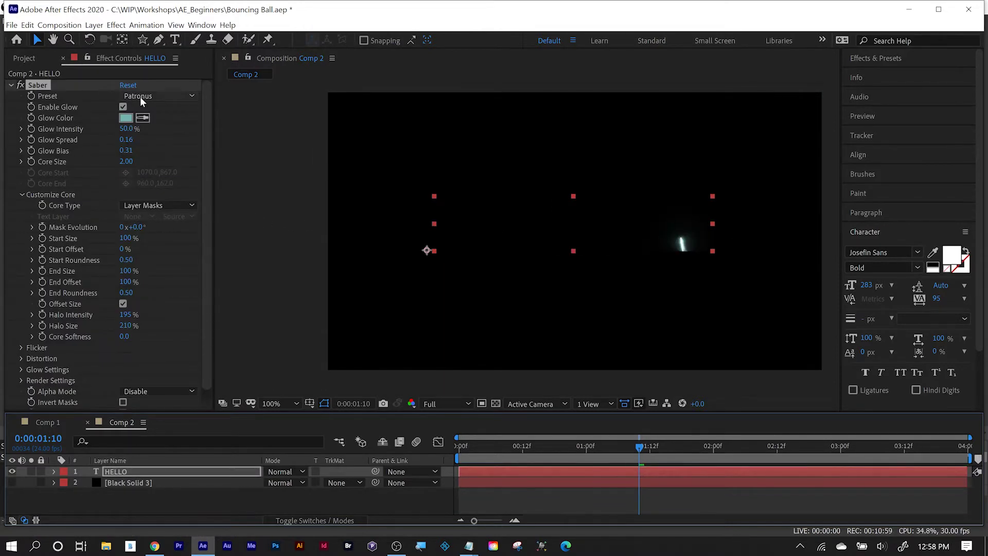
Step: Try the Core Type options, settling on Text Layer tracing the 1. HELLO layer
left_click(161, 207)
left_click(162, 219)
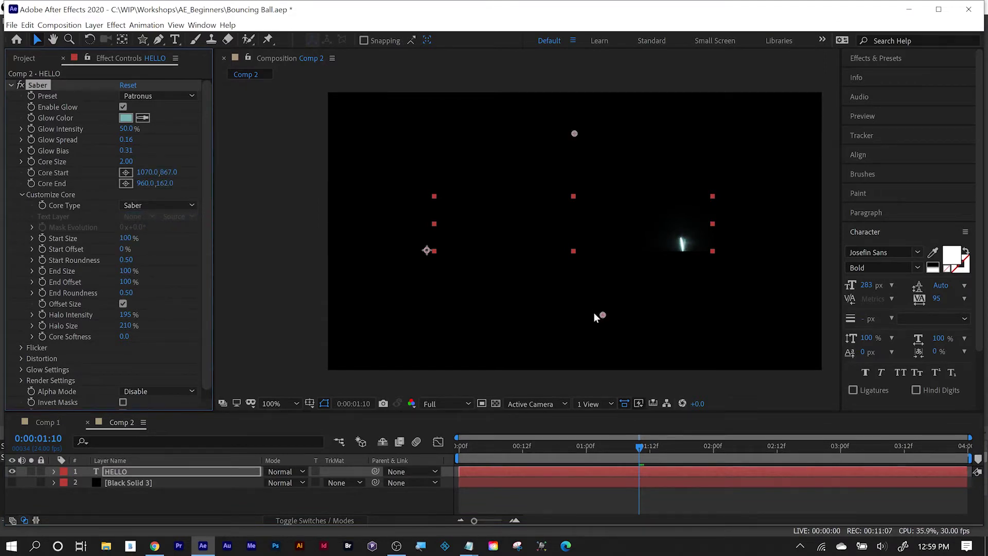
left_click(153, 206)
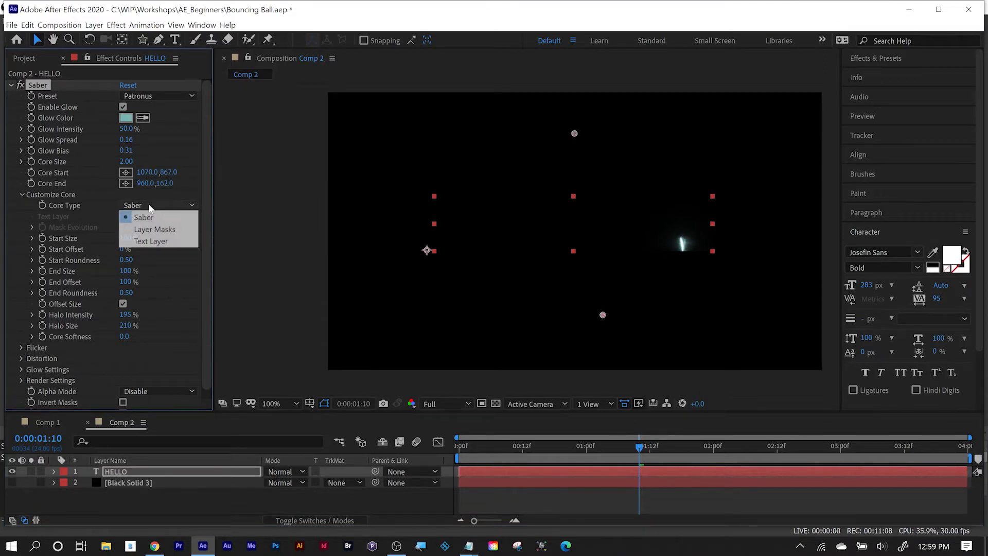
left_click(154, 229)
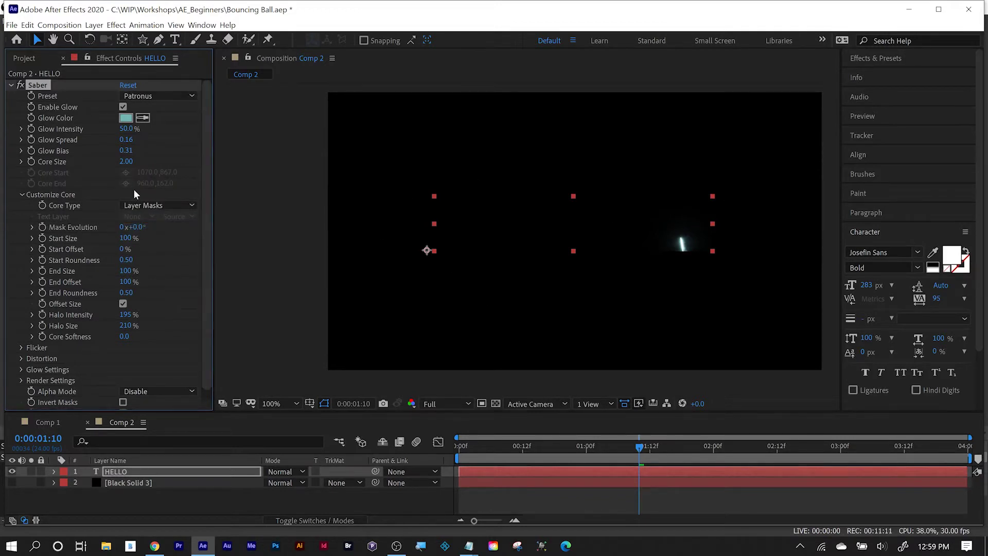
left_click(152, 206)
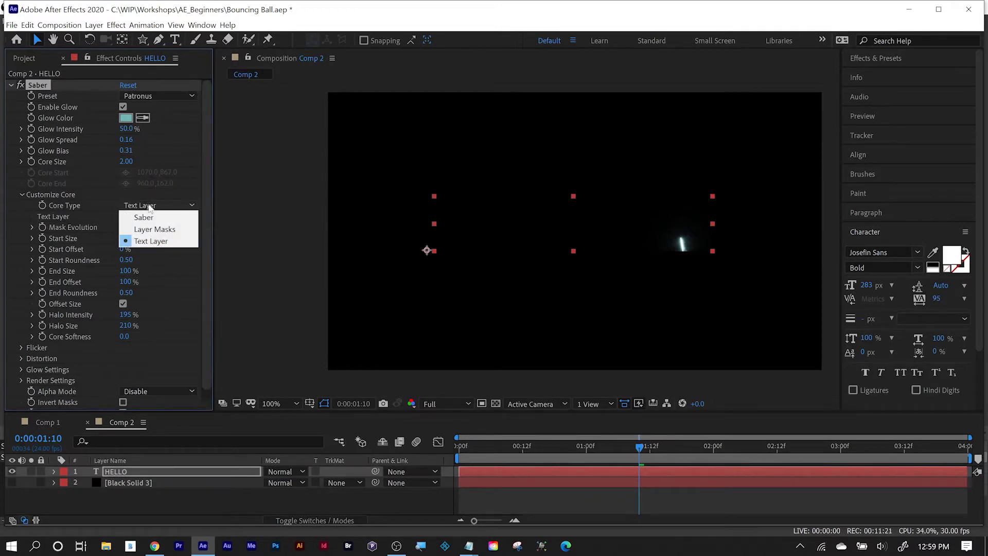
left_click(151, 242)
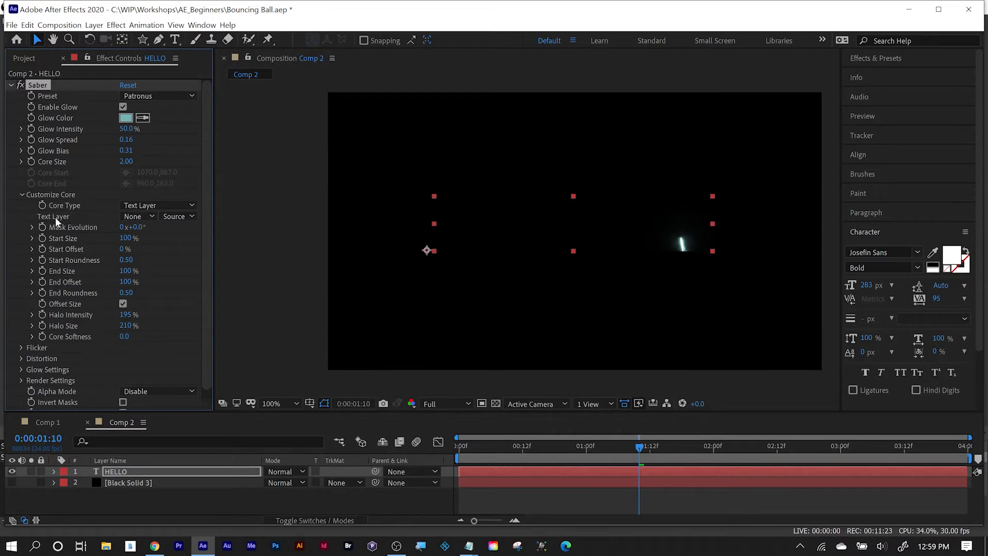
left_click(131, 220)
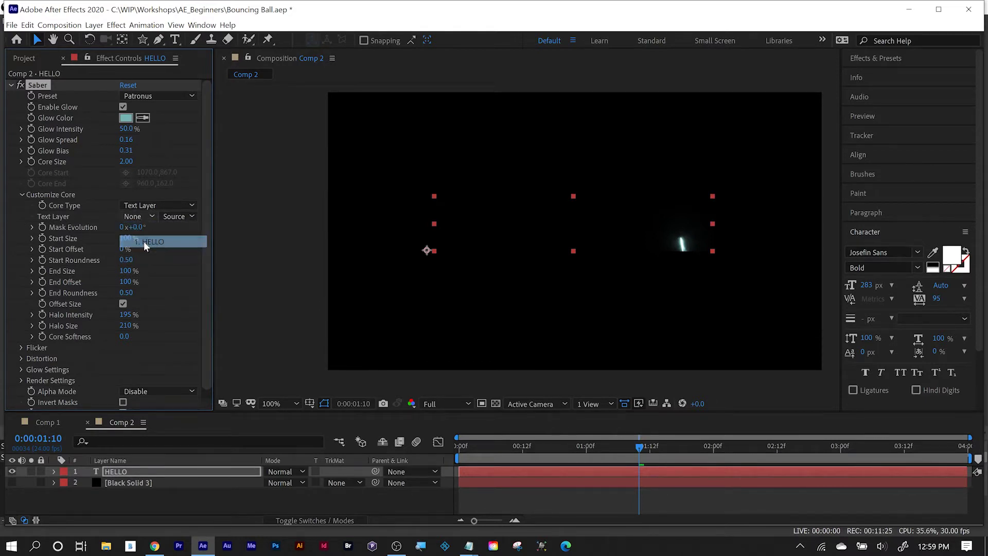
left_click(144, 242)
left_click(177, 217)
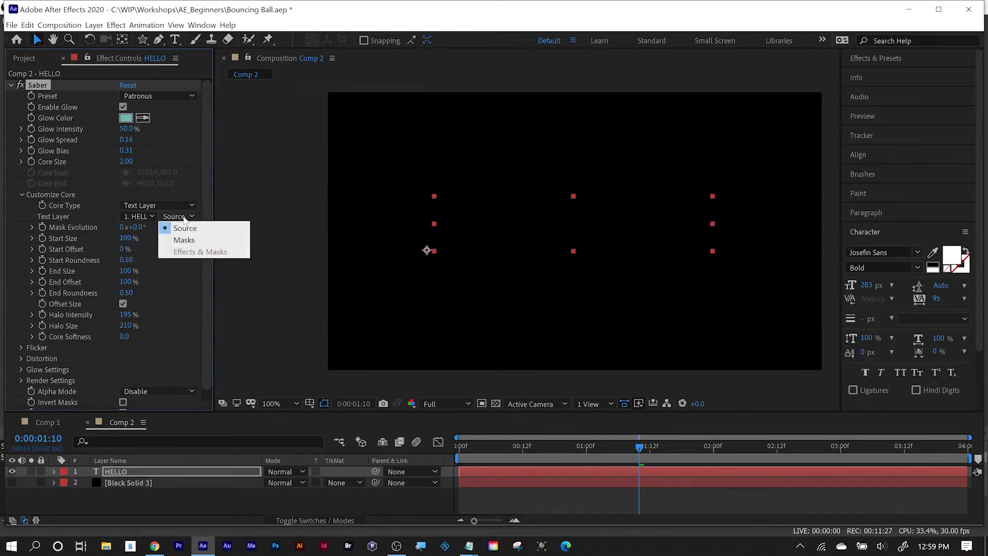
left_click(189, 184)
Step: Move the HELLO text around to test the glow, then undo and redo the last move
left_click_drag(497, 238, 417, 142)
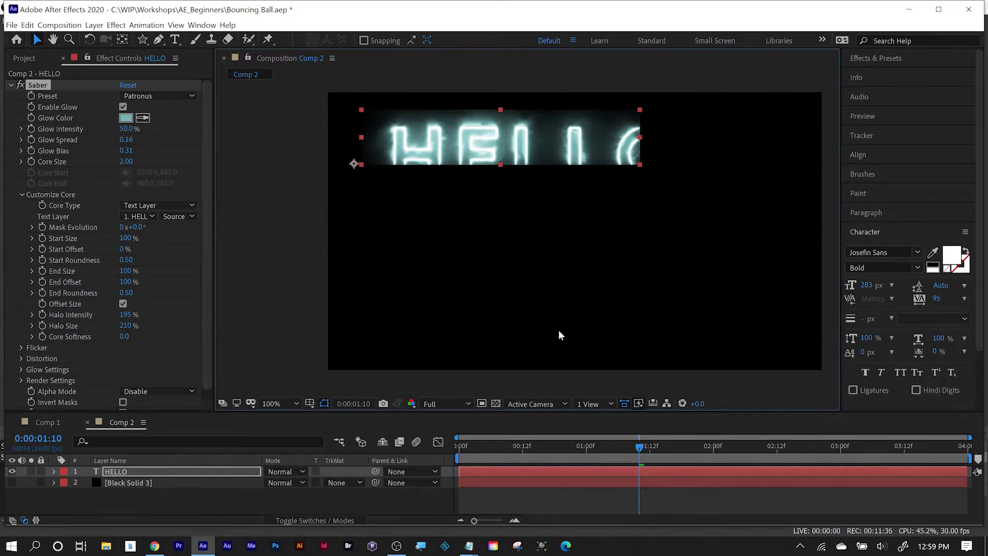
left_click_drag(490, 150, 530, 204)
key("ctrl+z")
key("ctrl+shift+z")
Step: Delete Saber from the HELLO text layer, then convert its letters into masks on a new HELLO Outlines layer
left_click(42, 84)
key("Delete")
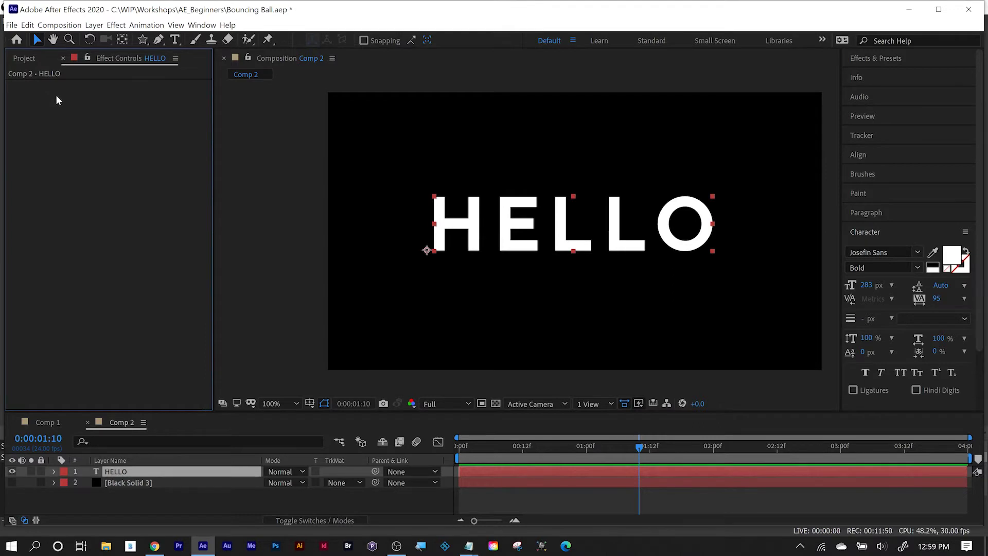
left_click(119, 472)
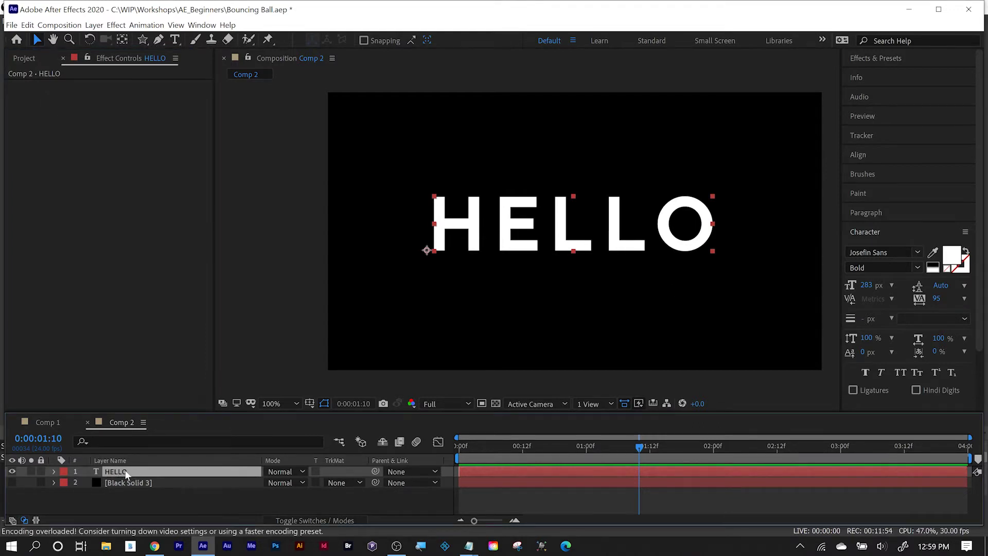
right_click(125, 473)
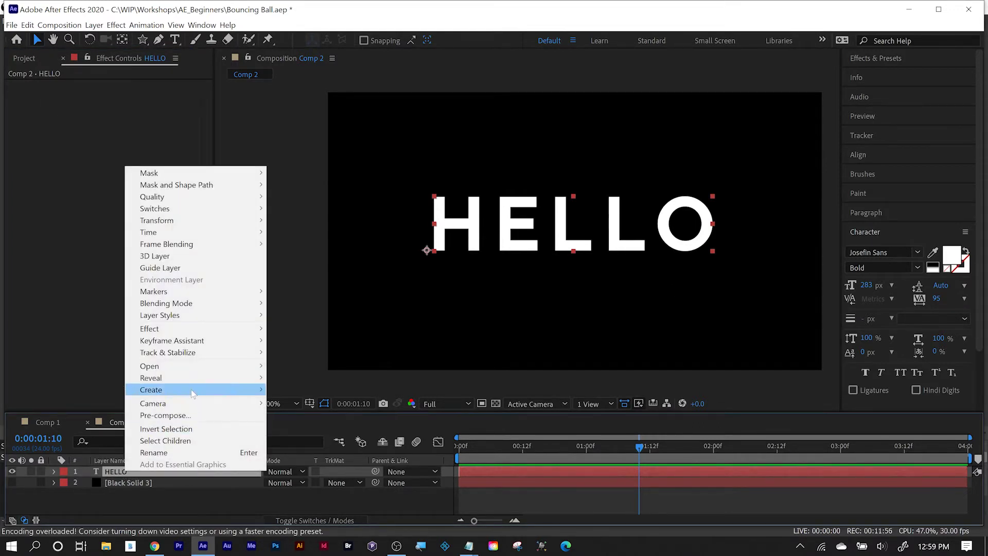
mouse_move(188, 394)
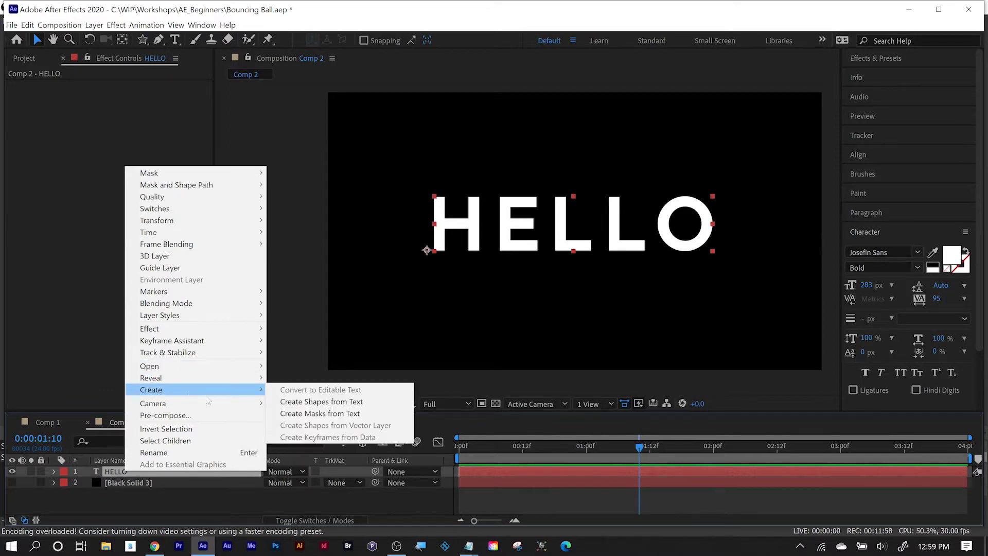
left_click(369, 414)
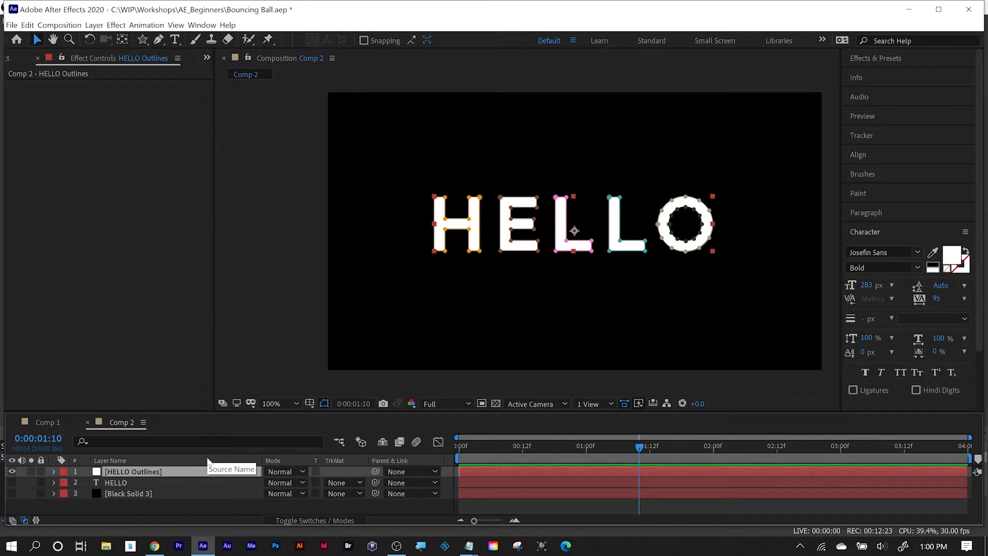
Step: Apply Saber to HELLO Outlines with Core Type set to Layer Masks, then scrub to preview the glow
key("ctrl+alt+shift+e")
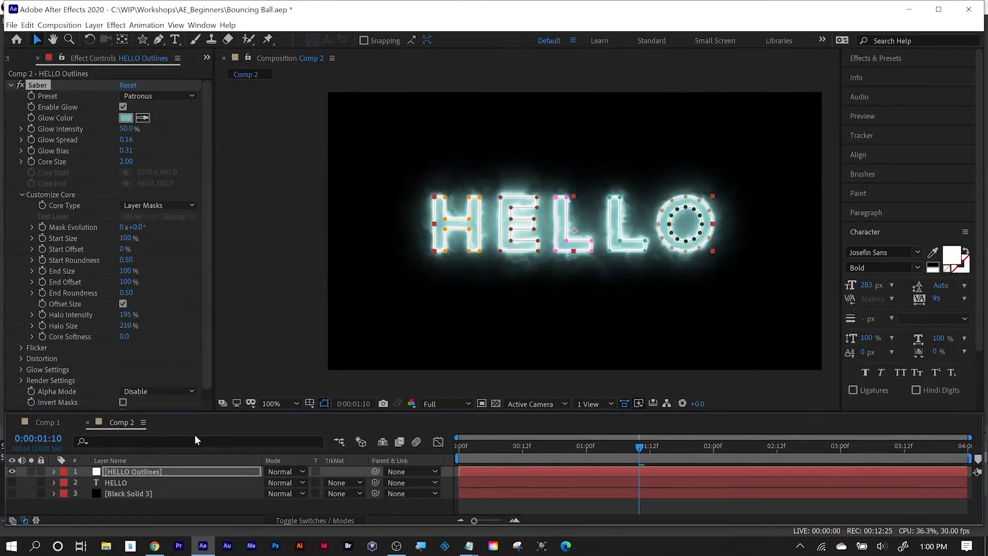
left_click(162, 205)
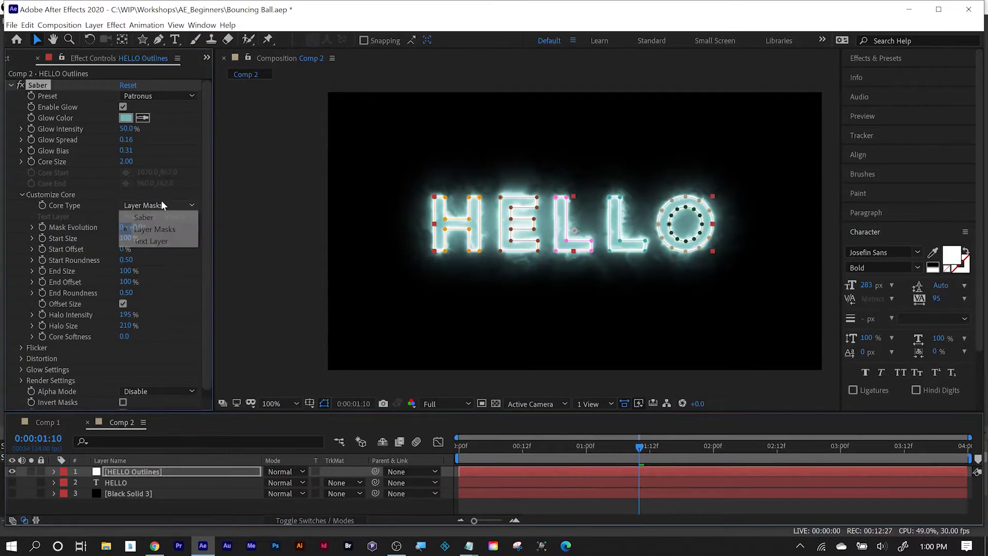
left_click(155, 229)
left_click_drag(524, 446, 689, 438)
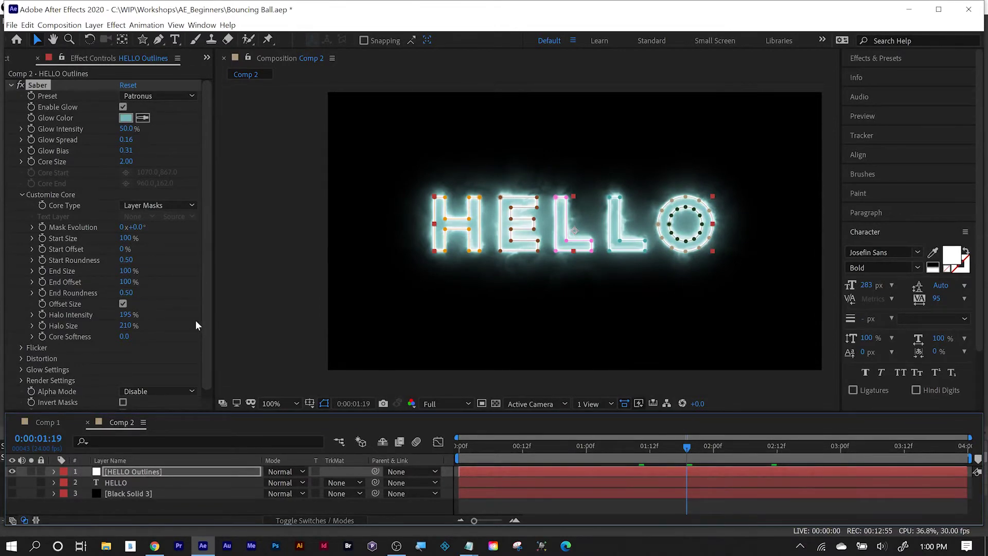
Step: Select the H mask on HELLO Outlines and set a Mask Path keyframe at 0:00
left_click(54, 472)
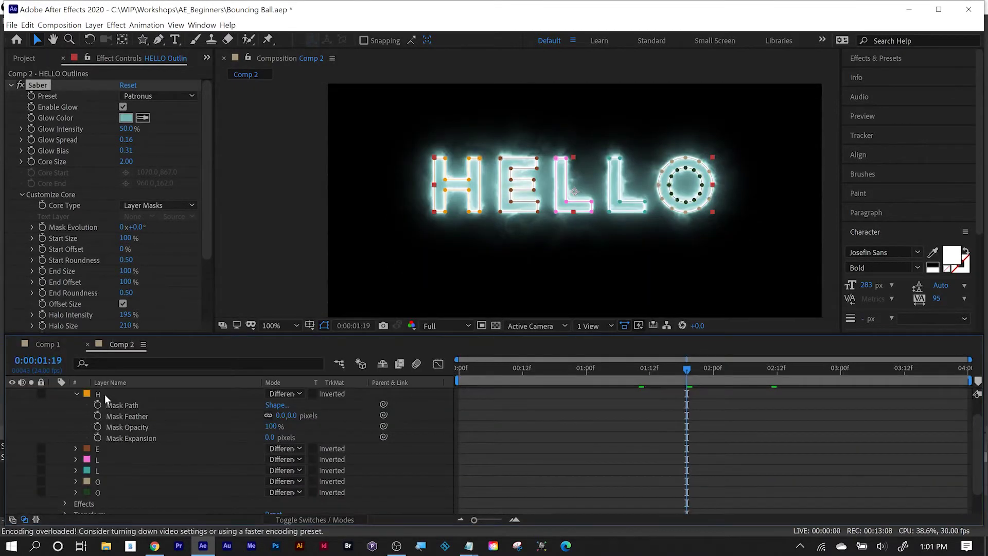
left_click(104, 394)
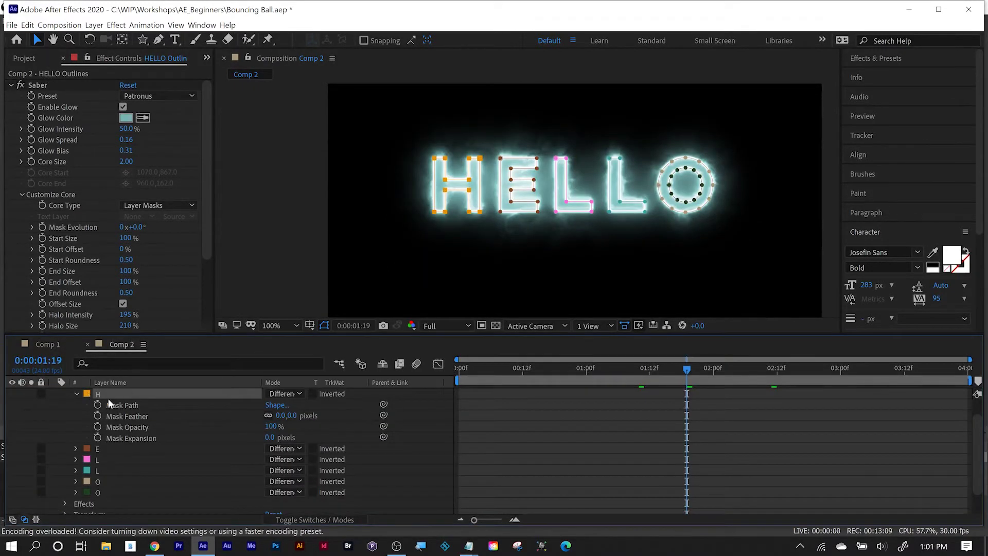
scroll(137, 402, "up", 1)
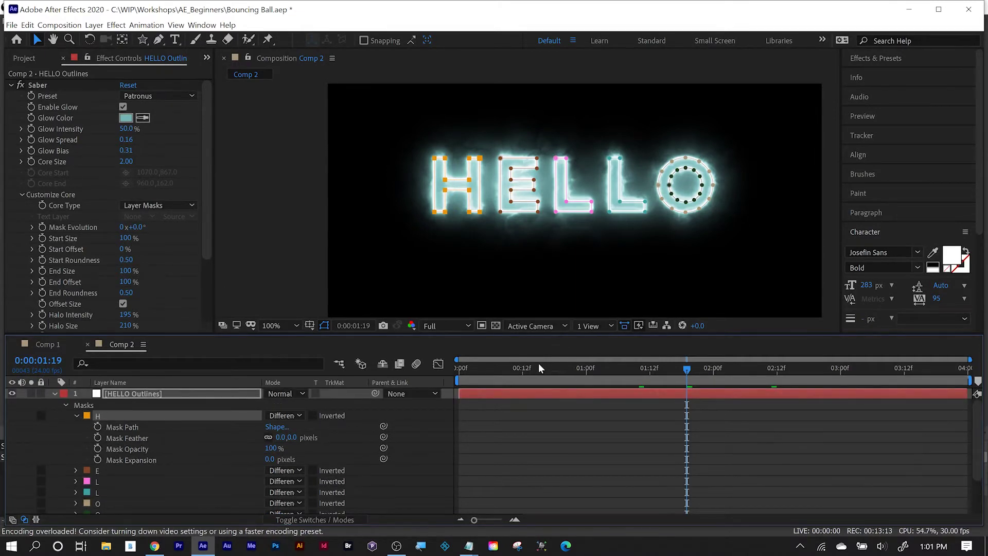
left_click_drag(536, 368, 424, 372)
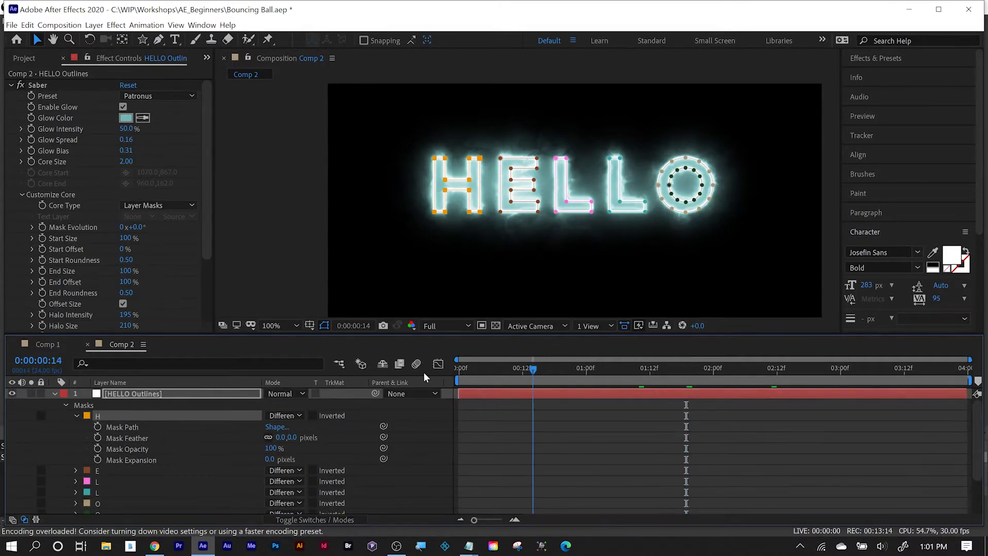
left_click(98, 426)
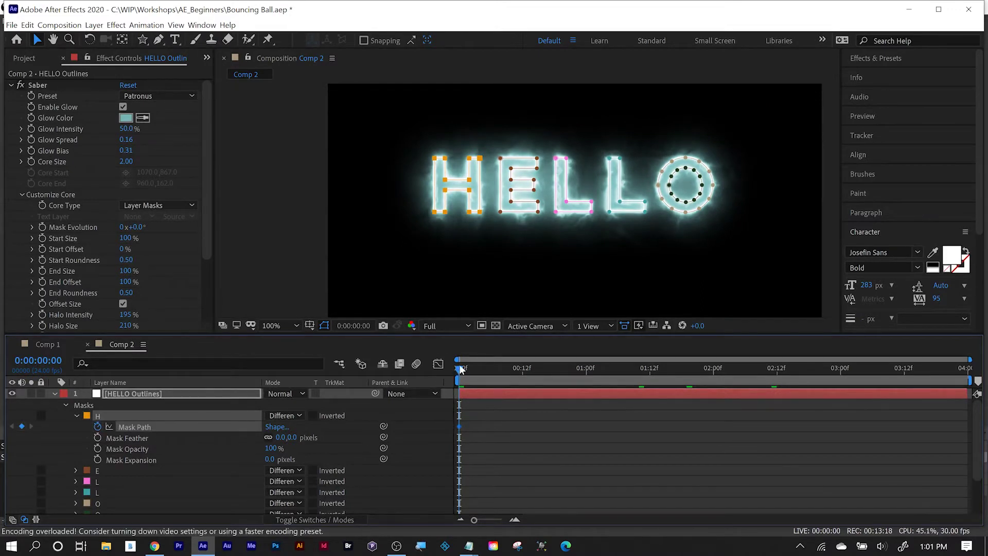
Step: At frame 4 pull the H's left side out into a box, then try stretching its stem at frame 9
left_click_drag(461, 369, 480, 366)
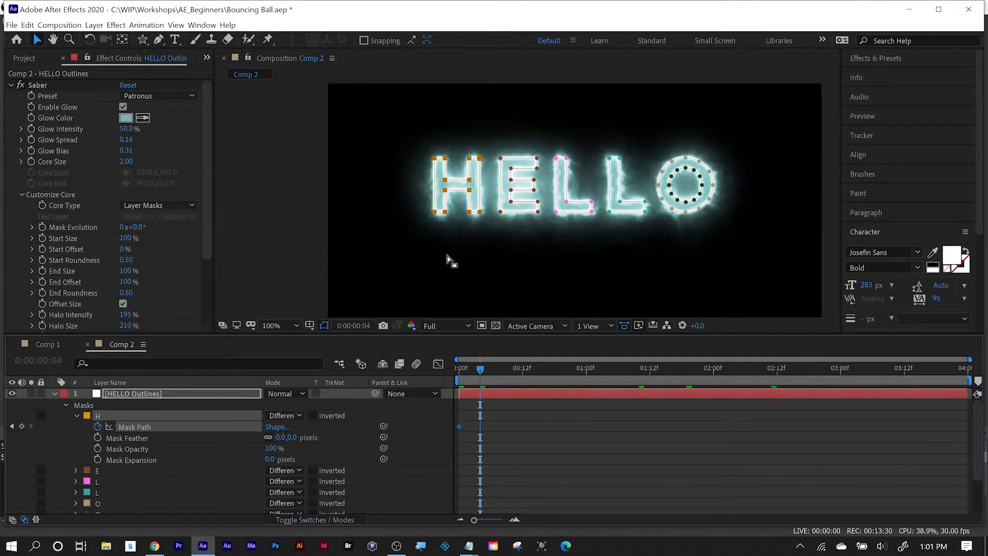
left_click(435, 159)
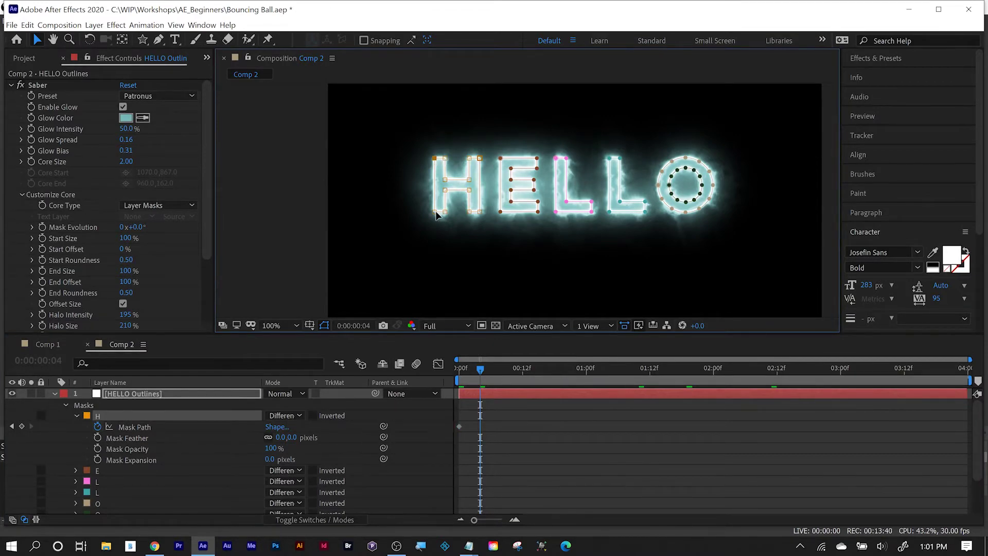
left_click_drag(435, 214, 383, 213)
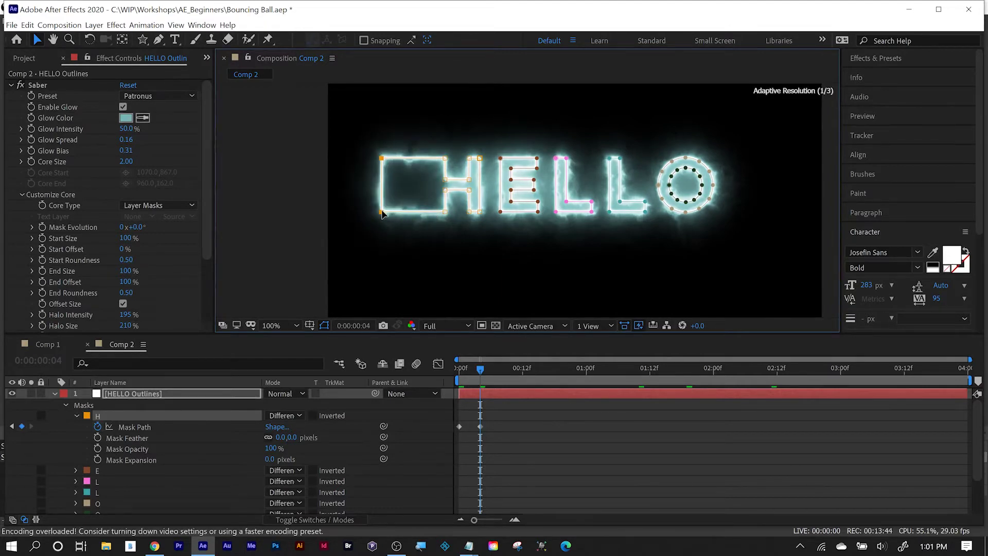
left_click_drag(492, 368, 508, 366)
left_click(480, 212, "shift")
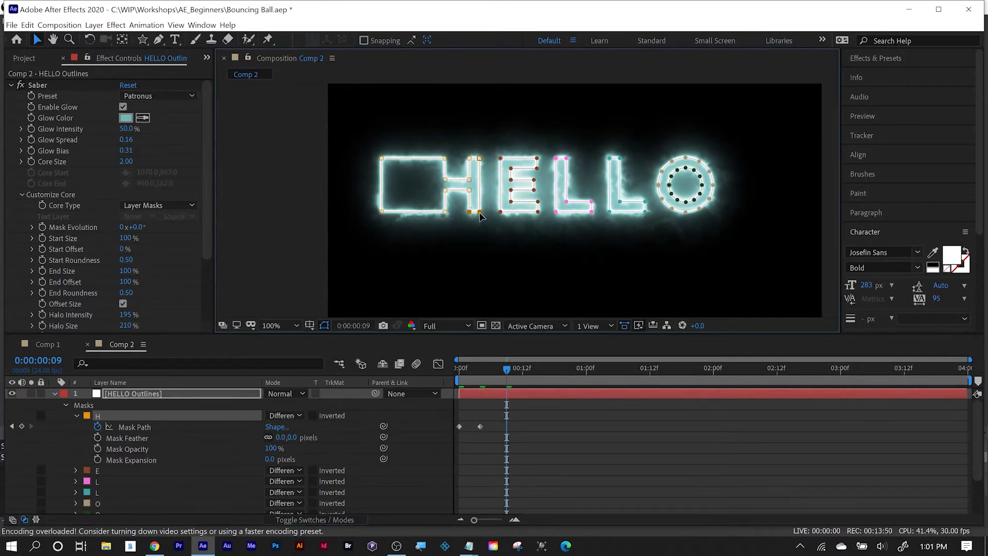
left_click_drag(480, 213, 493, 286)
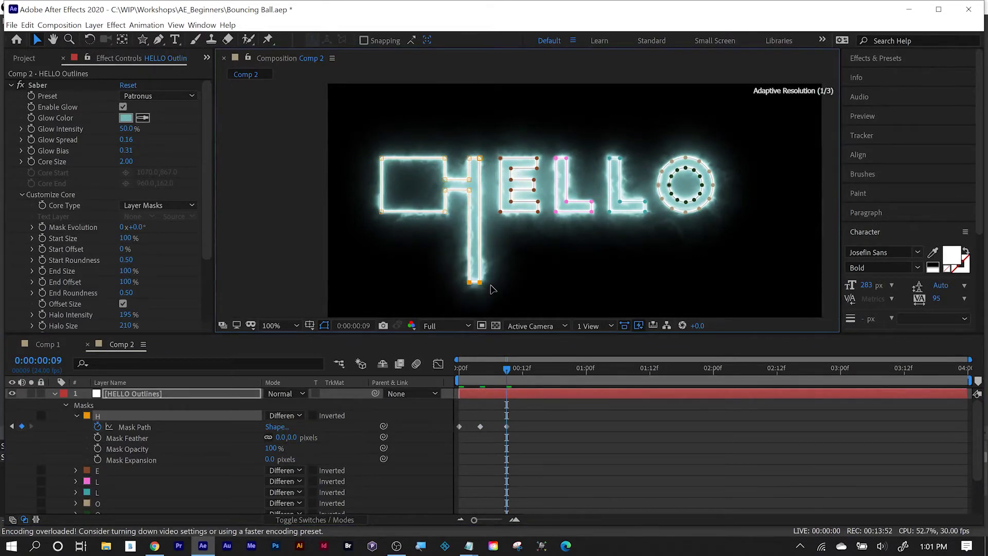
key("ctrl+z")
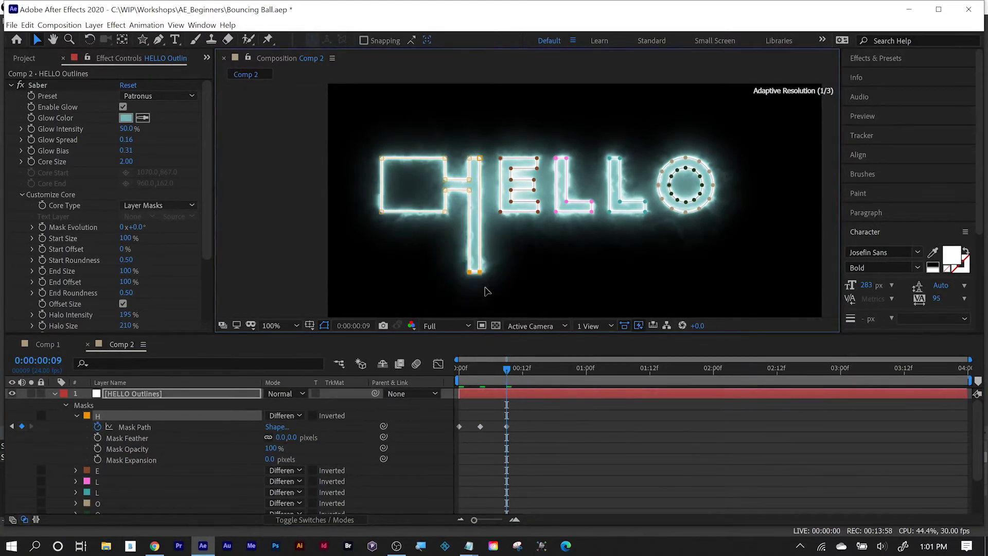
Step: Nudge the H's bottom vertices down, raise its top, and skew its left side diagonally
key("shift+Down")
key("shift+Down")
key("shift+Down")
key("shift+Down")
key("space")
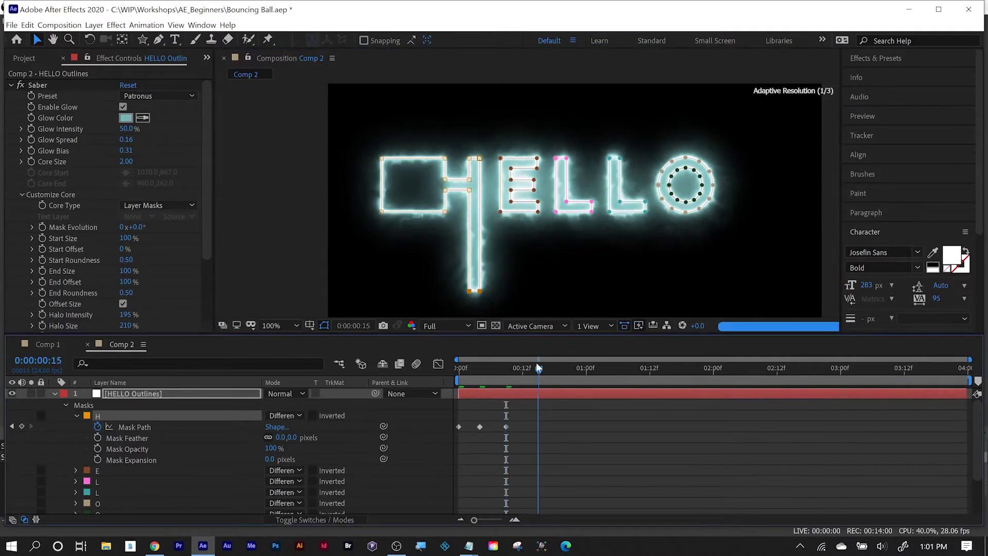
left_click_drag(478, 158, 478, 101)
key("space")
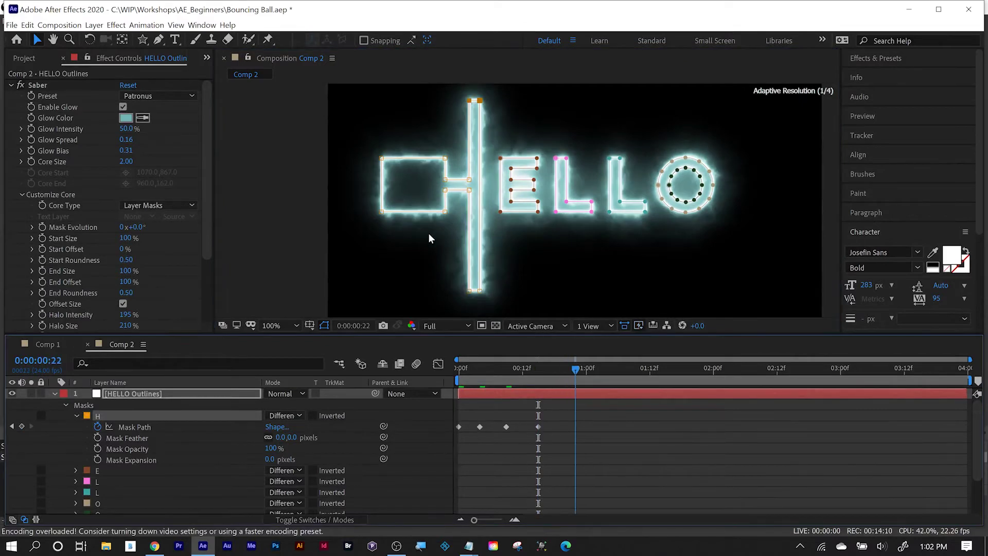
left_click(382, 158)
left_click_drag(382, 158, 441, 164)
left_click_drag(444, 211, 422, 212)
Step: Switch Saber's Core Type to Text Layer with 2. HELLO as the source, then scrub the first frames
left_click(464, 370)
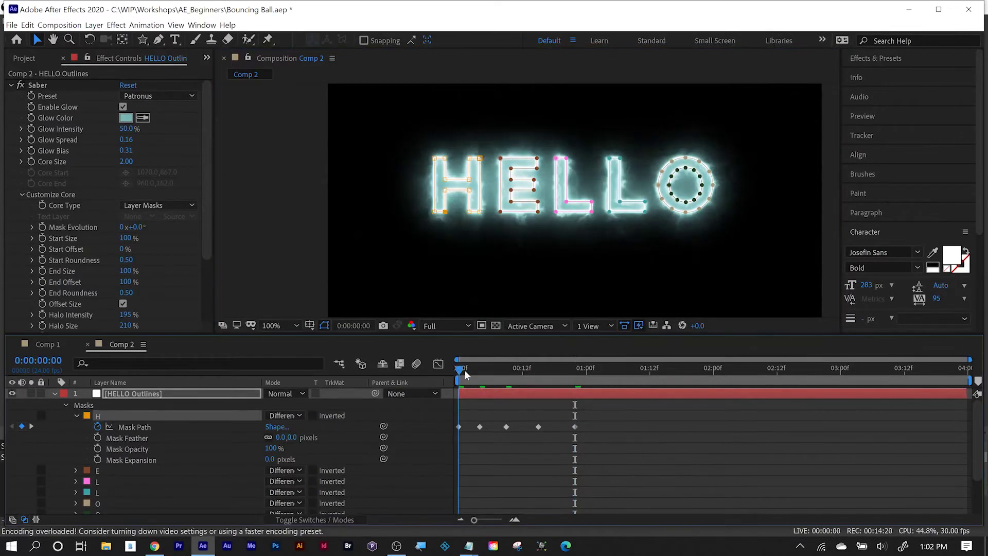
left_click_drag(464, 370, 581, 368)
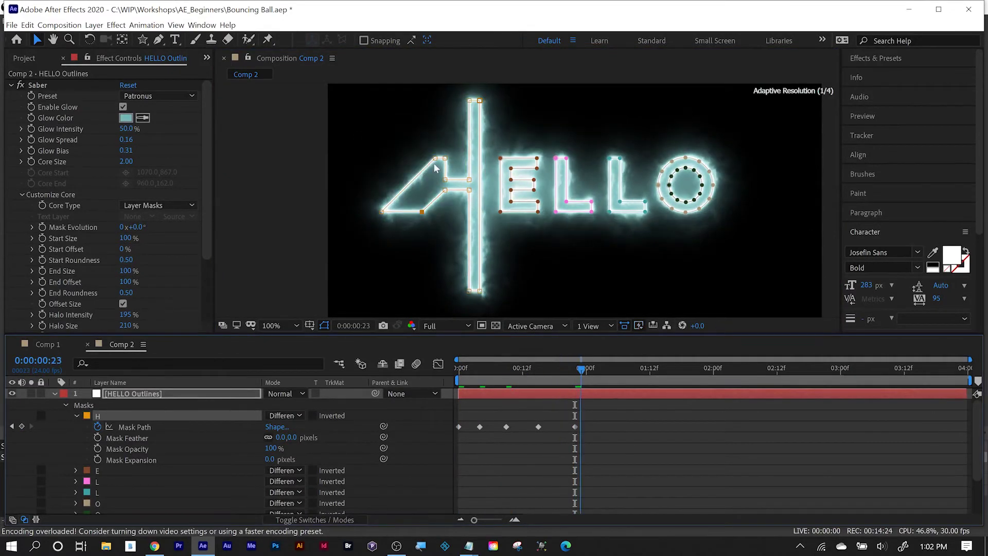
left_click(165, 206)
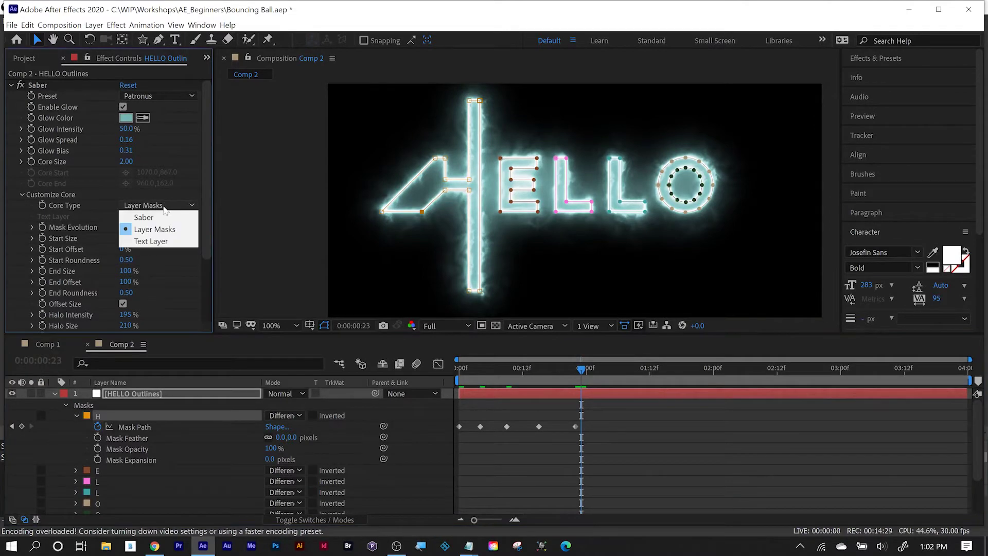
left_click(161, 246)
left_click(140, 216)
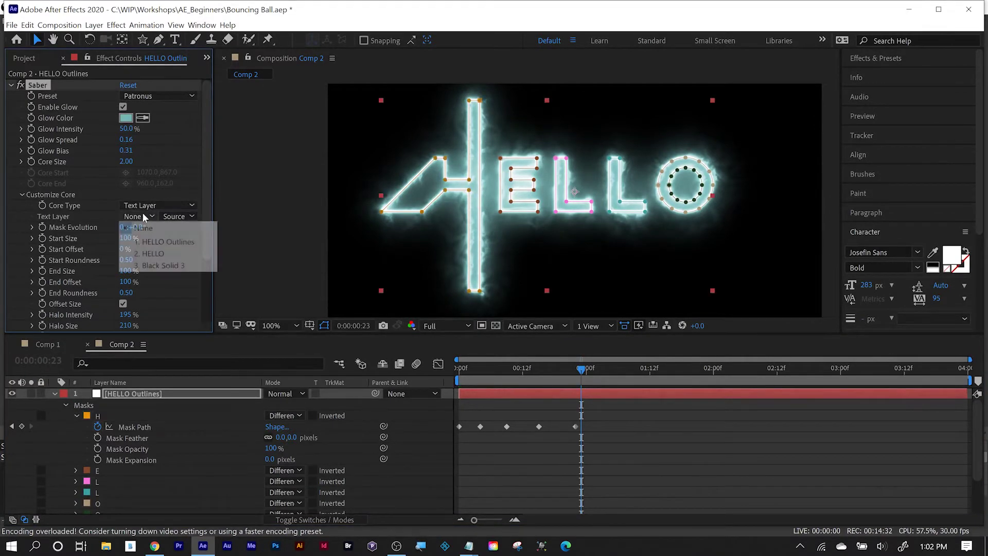
left_click(153, 252)
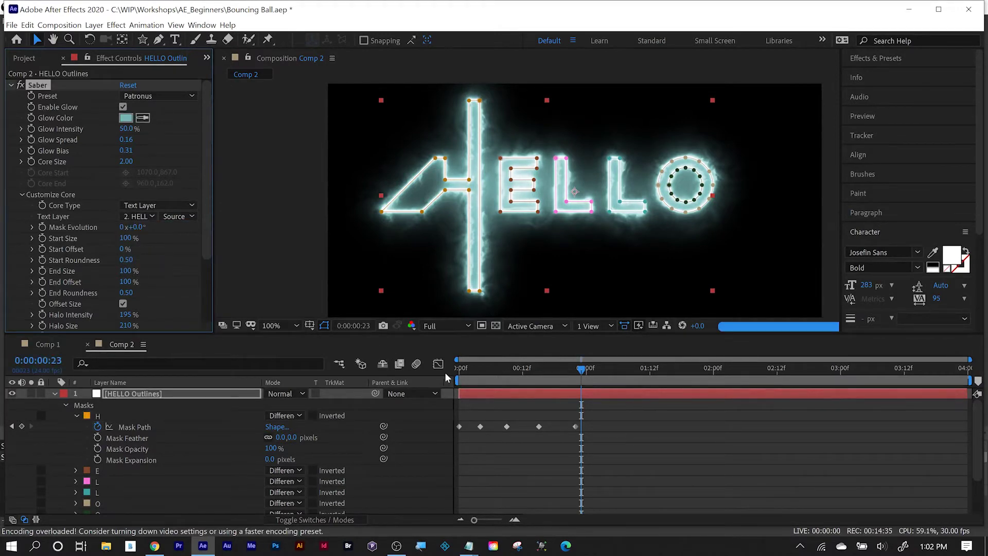
left_click(457, 371)
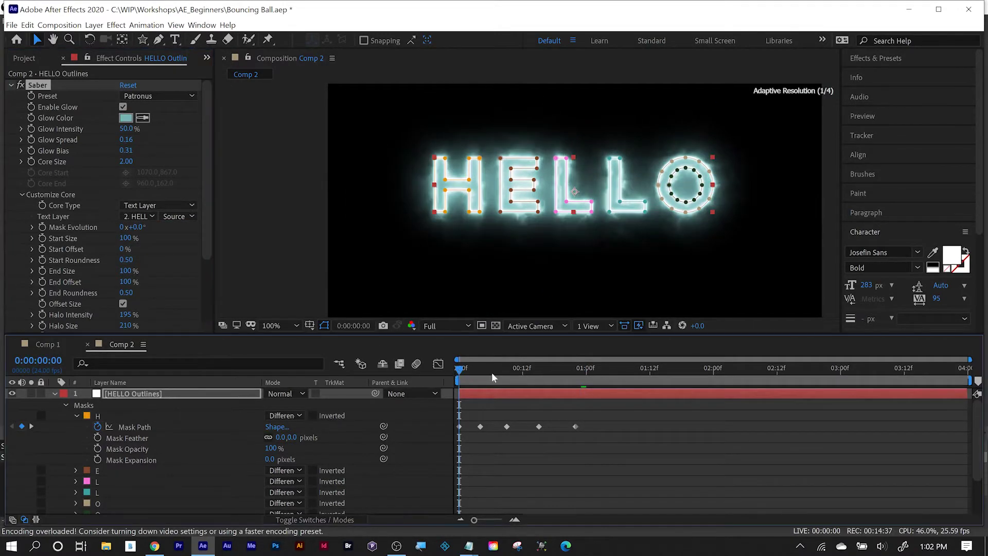
left_click_drag(492, 377, 546, 380)
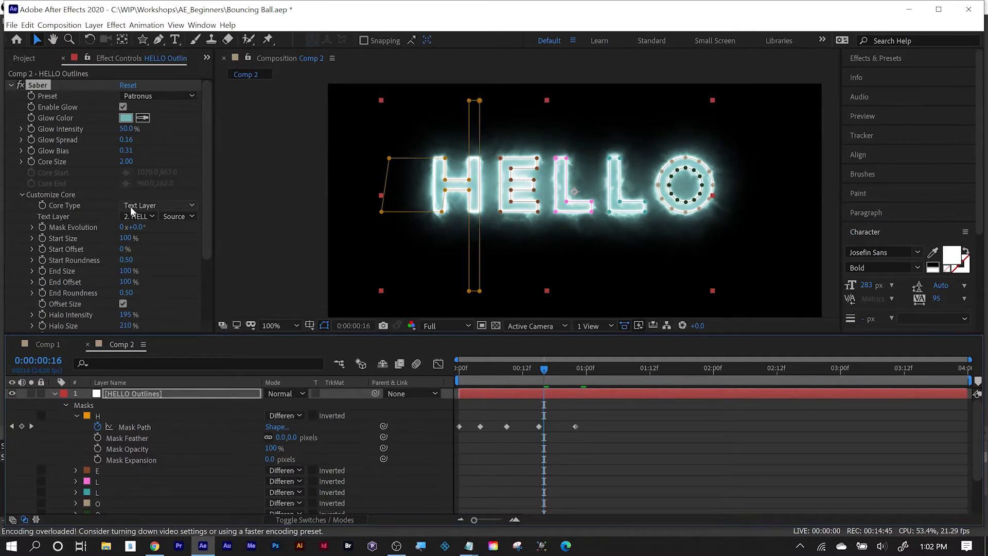
Step: Return Core Type to Layer Masks and scrub to frames 14 and 3 to review the distorted H
left_click(159, 207)
left_click(157, 229)
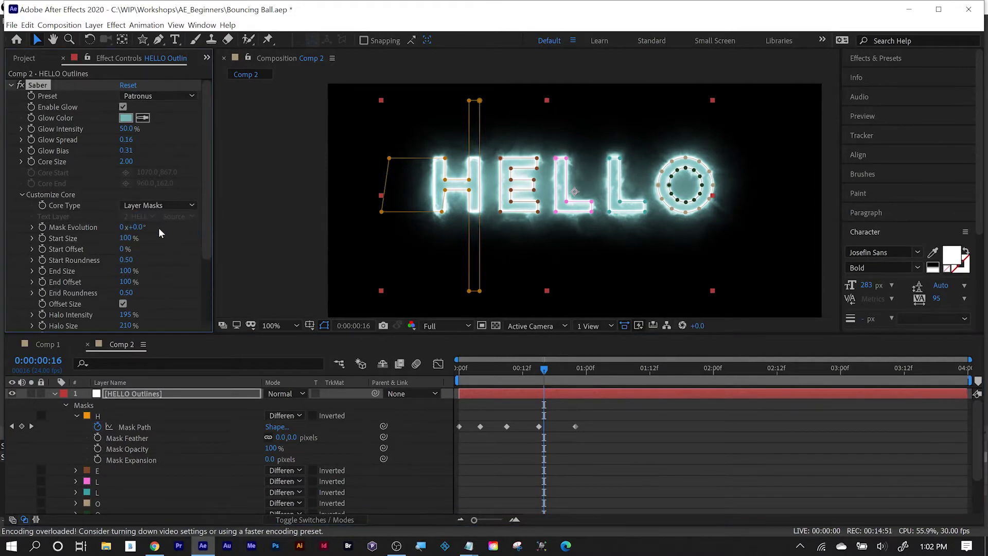
left_click_drag(544, 369, 581, 384)
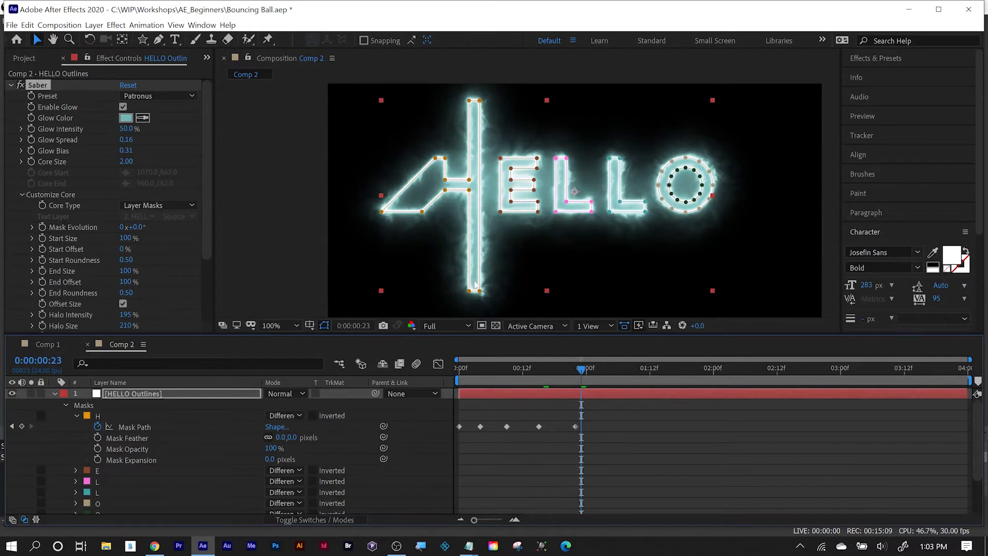
left_click_drag(589, 371, 533, 369)
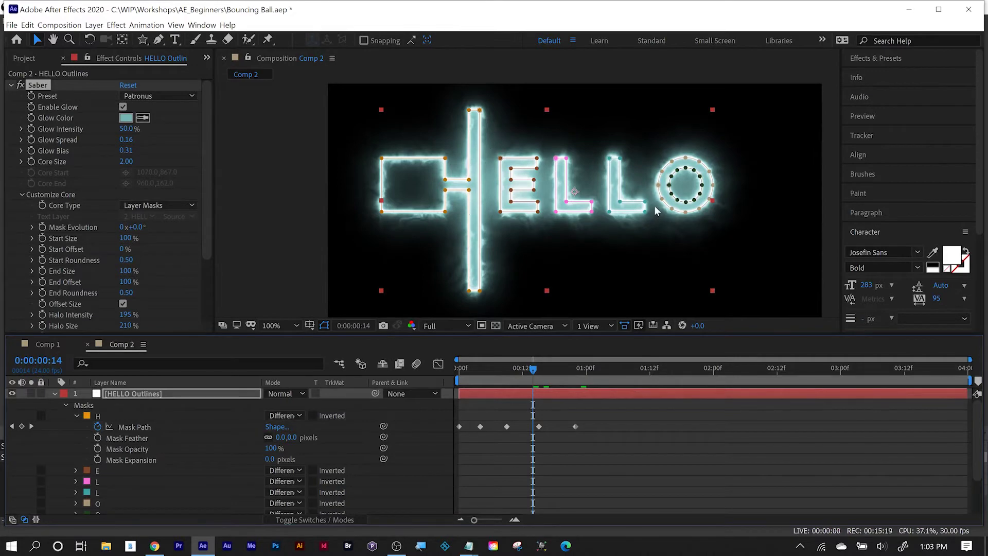
left_click_drag(519, 372, 473, 373)
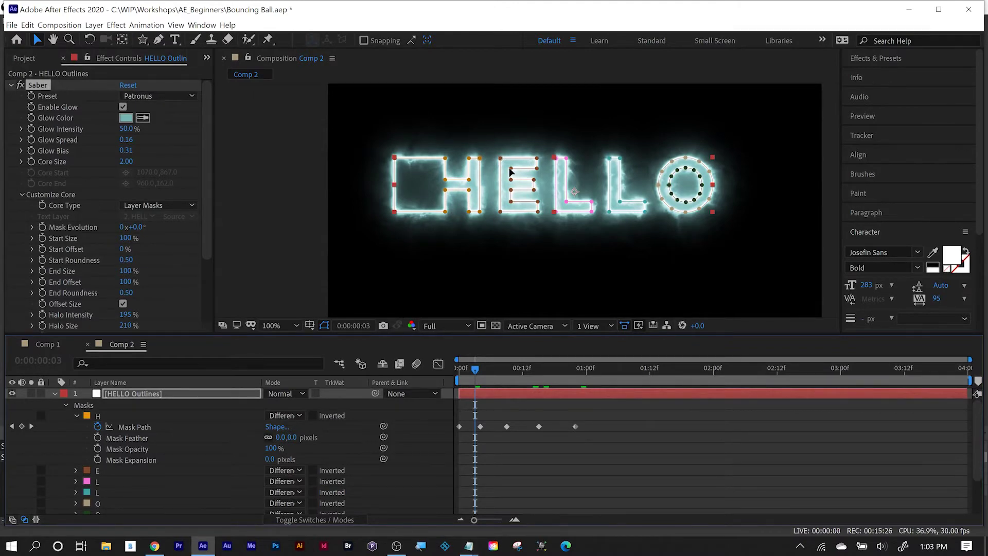
Step: Step the project colour depth through 16 bpc up to 32 bpc, then return to Saber's Effect Controls
key("period")
key("ctrl+0")
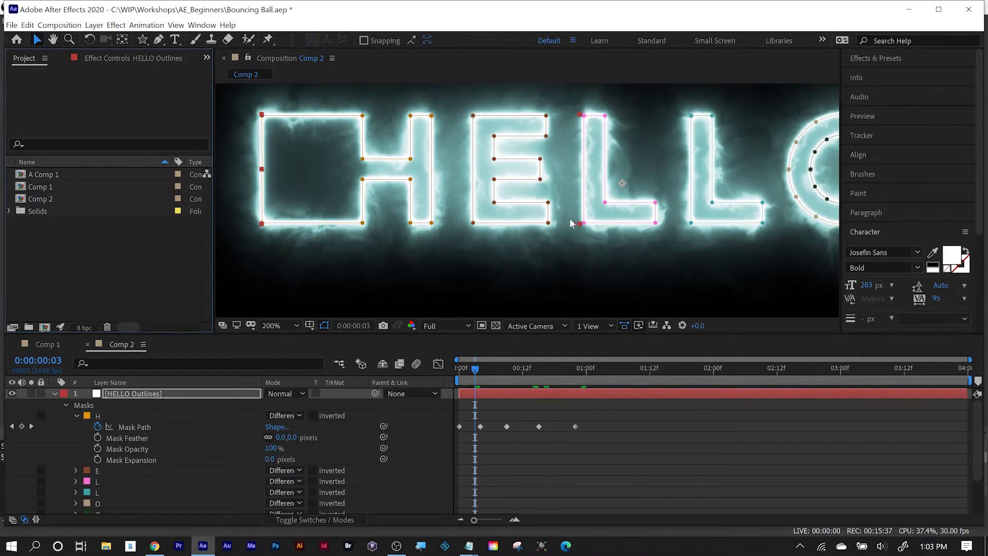
left_click(85, 331, "alt")
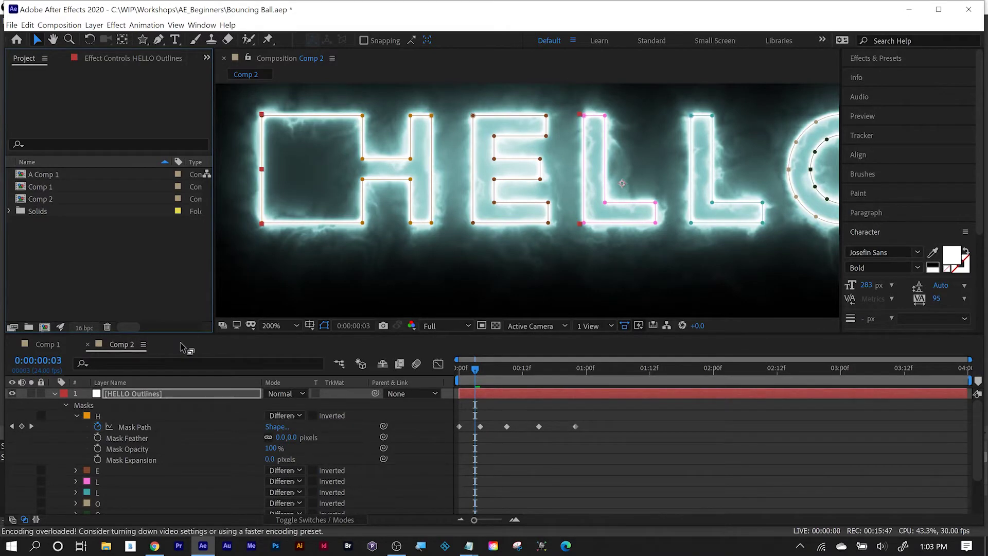
left_click(85, 328, "alt")
left_click(137, 56)
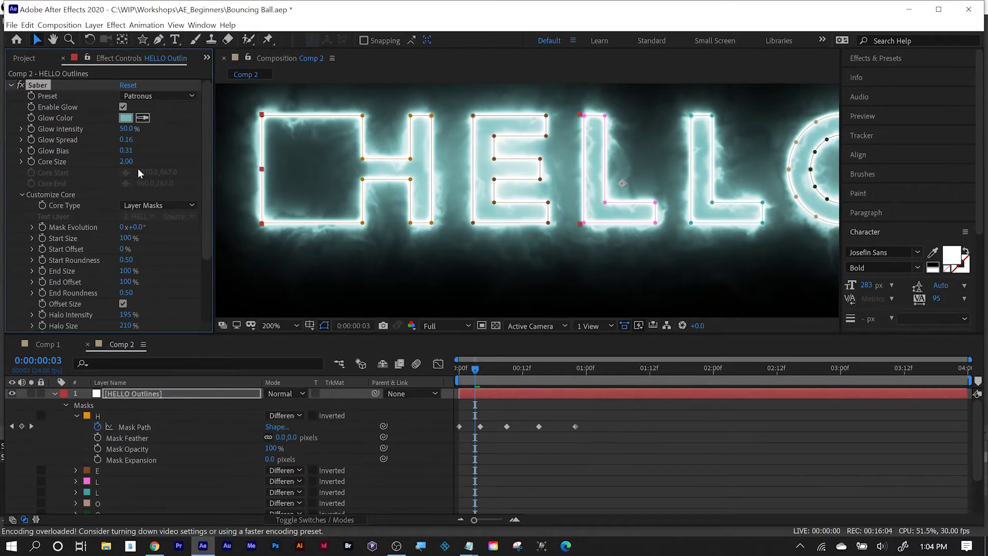
Step: Try Glow Spread values of 1.01, about 1.92 and about 1.48
left_click(126, 139)
type("1.01")
key("Return")
left_click_drag(222, 132, 233, 132)
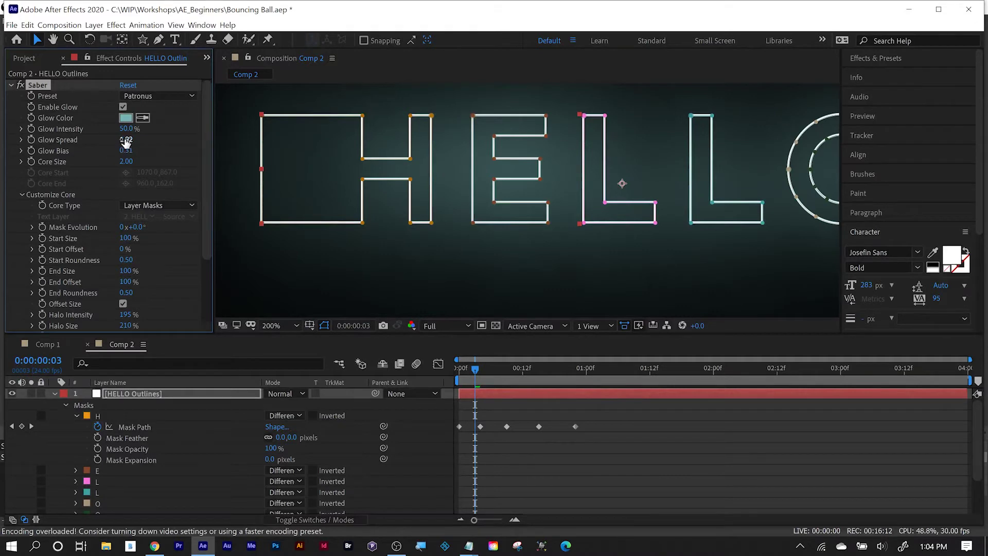
left_click_drag(126, 139, 54, 192)
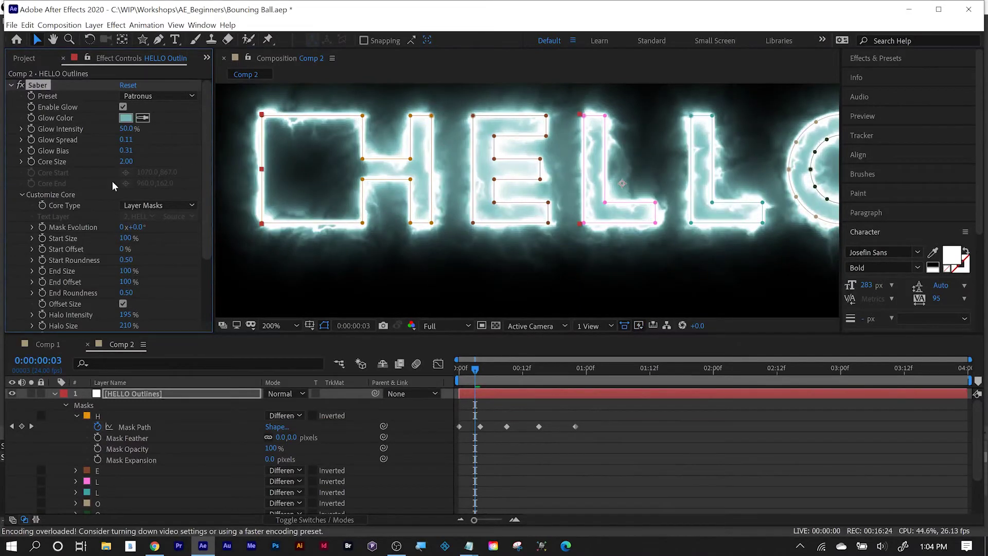
Step: Settle Glow Bias at 0.18, then test Core Size at 0.40 before restoring it to 2.00
left_click_drag(125, 150, 93, 166)
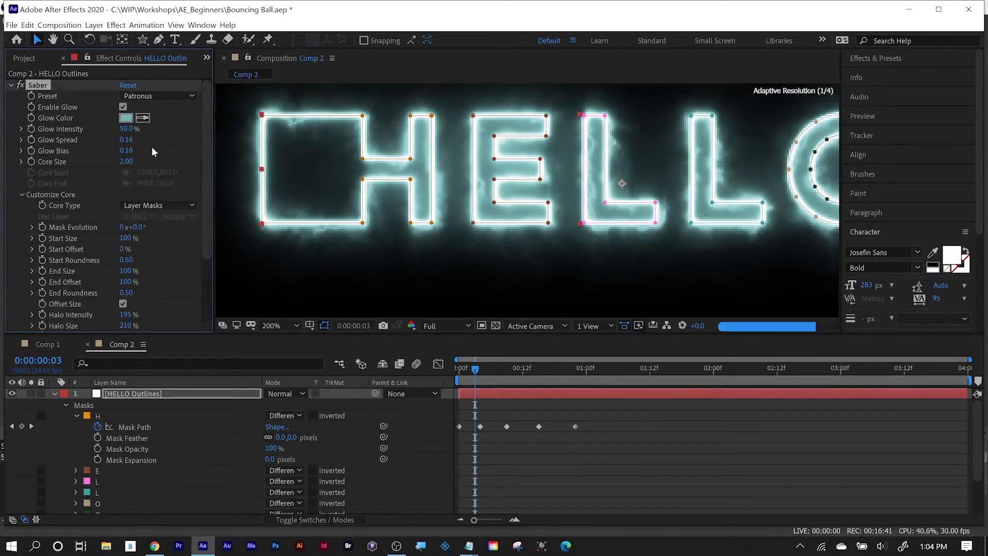
key("ctrl+z")
mouse_move(123, 168)
left_mouse_down()
mouse_move(108, 179)
mouse_move(127, 178)
left_mouse_up()
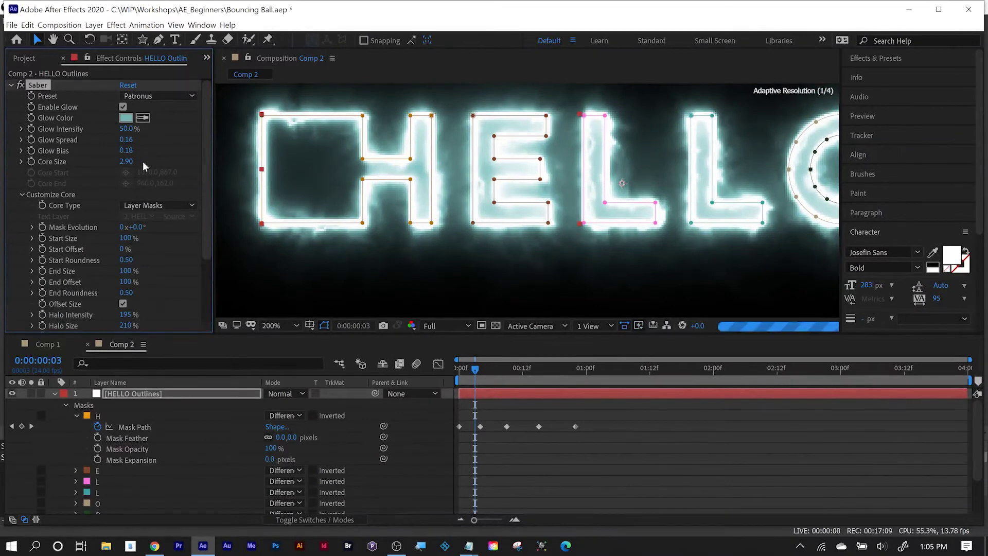
mouse_move(143, 161)
left_mouse_down()
mouse_move(179, 159)
mouse_move(138, 156)
left_mouse_up()
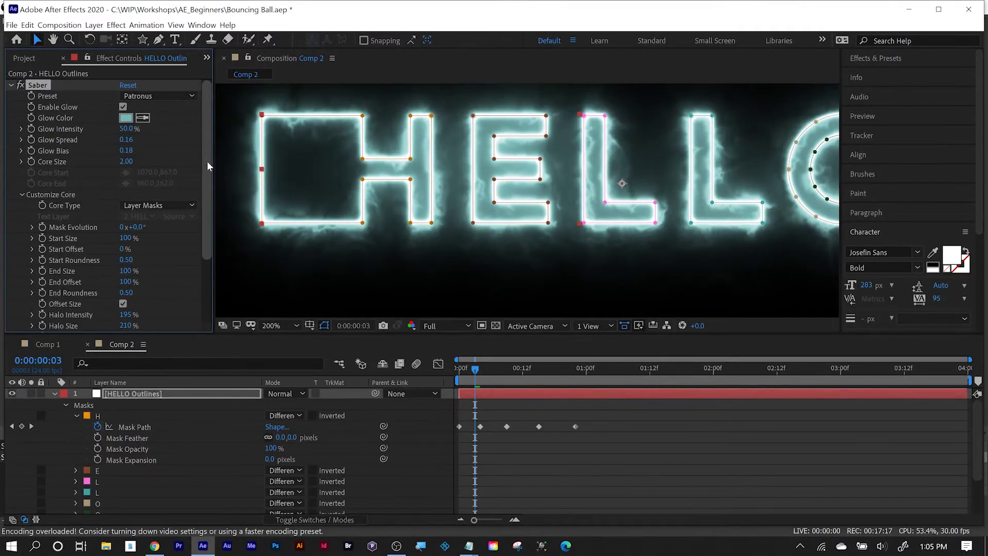
left_click_drag(207, 162, 208, 218)
Step: Test trimming with Start Offset 100% and End Offset 33%, then scrub ahead to 0:00:00:23
scroll(36, 120, "up", 3)
scroll(208, 187, "down", 3)
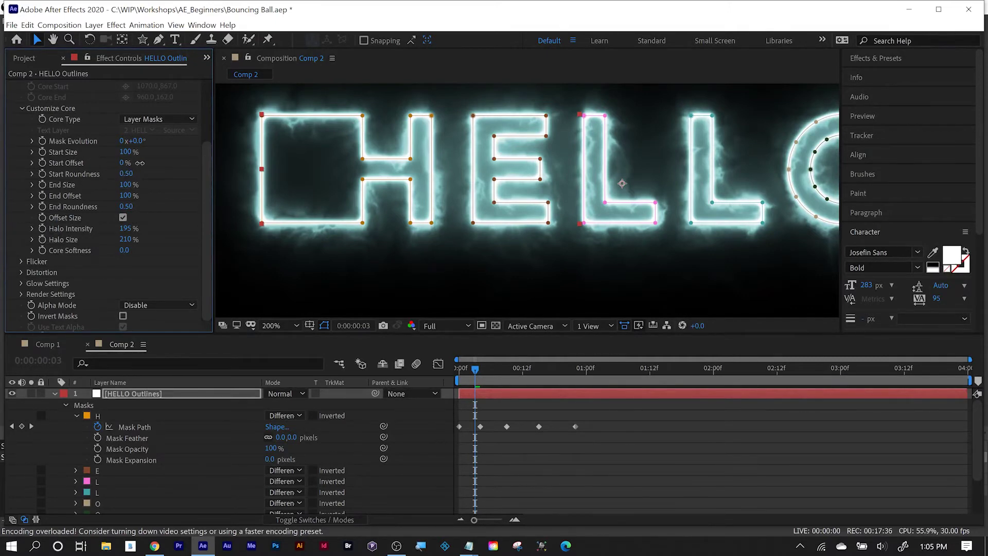
left_click_drag(142, 163, 112, 156)
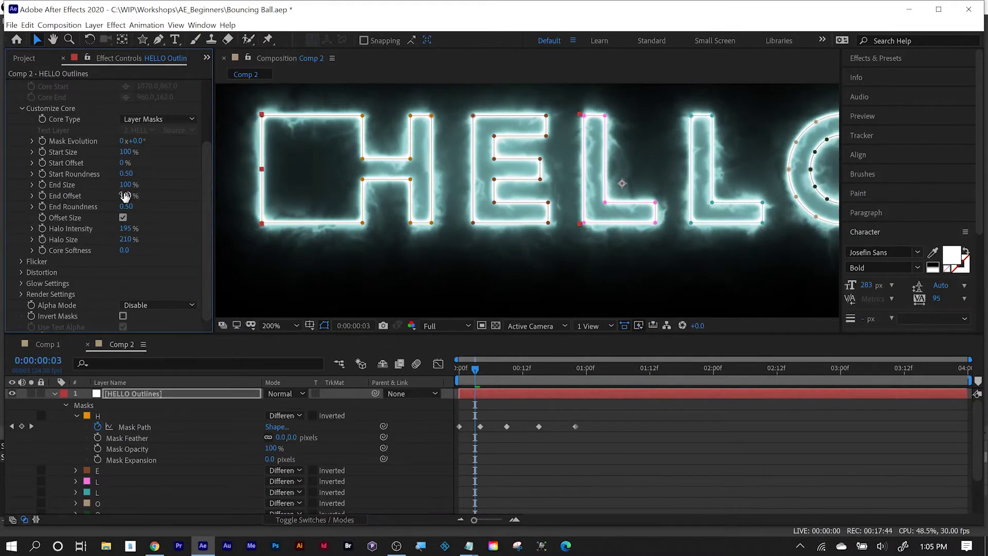
left_click_drag(125, 195, 203, 191)
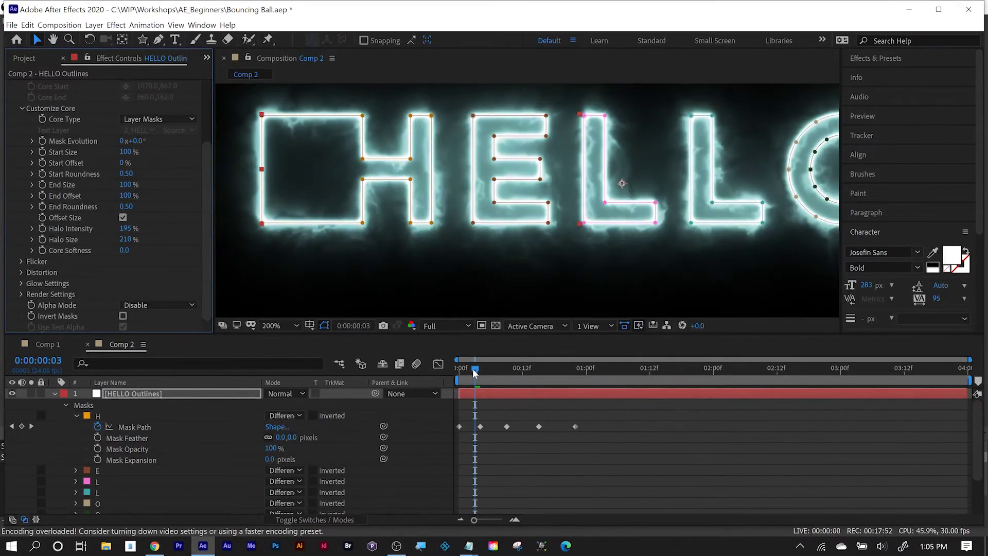
left_click_drag(474, 372, 579, 368)
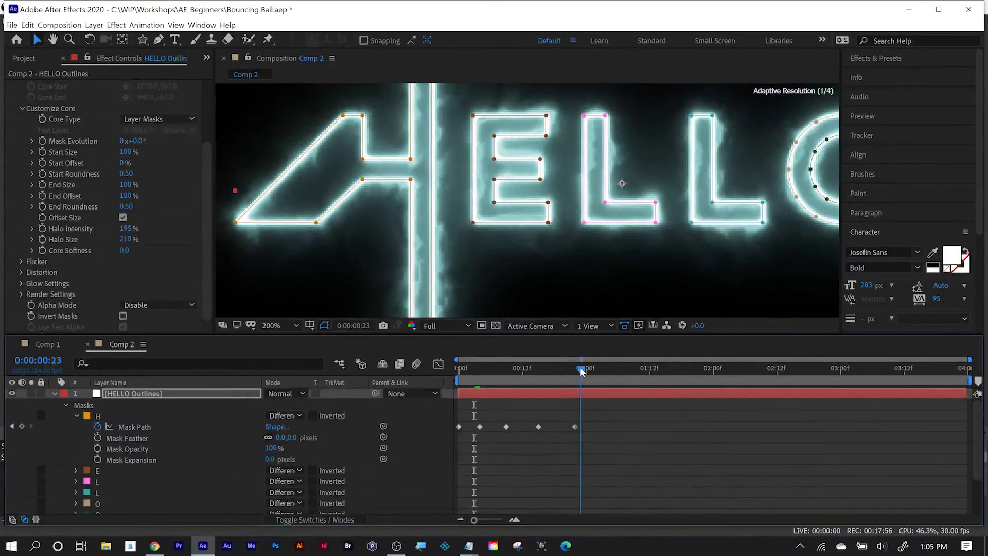
Step: Keyframe End Offset at 100% at 0:00:00:23 and 0% at 0:00:01:16
left_click(41, 195)
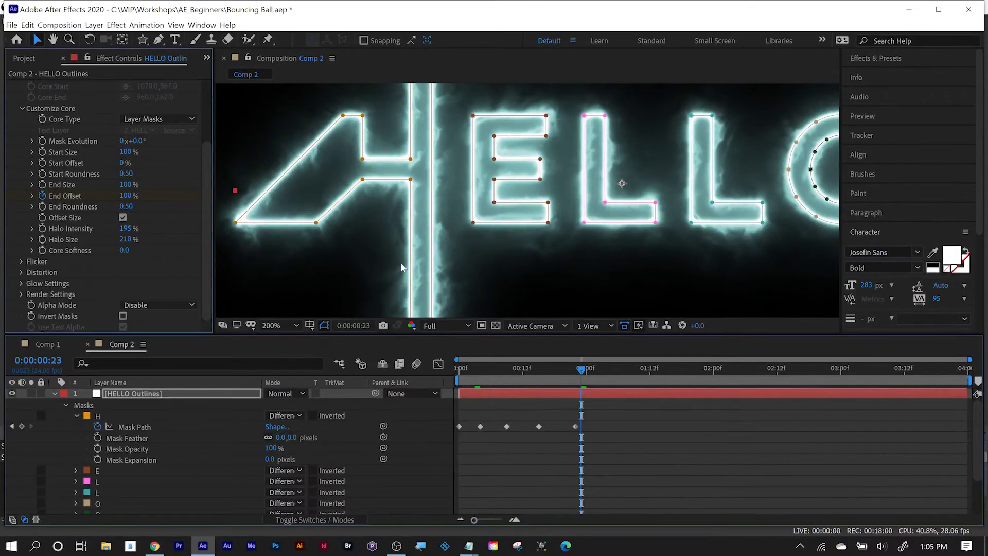
left_click(620, 367)
left_click(671, 361)
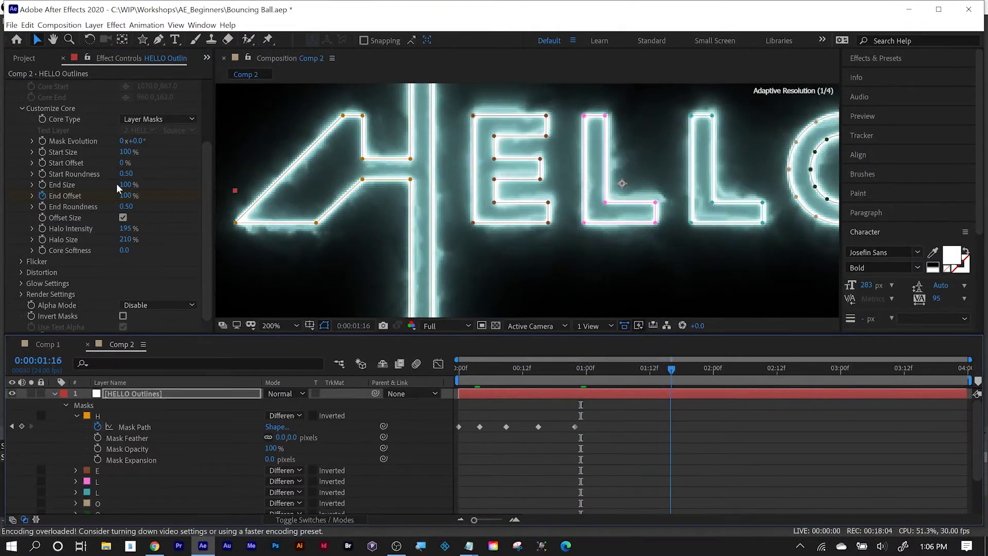
left_click(112, 198)
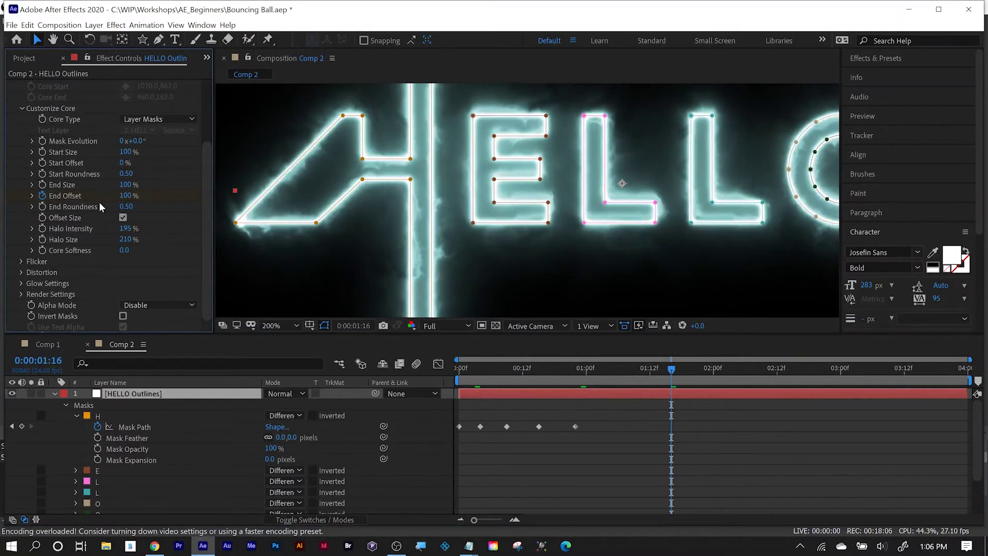
left_click_drag(125, 195, 74, 218)
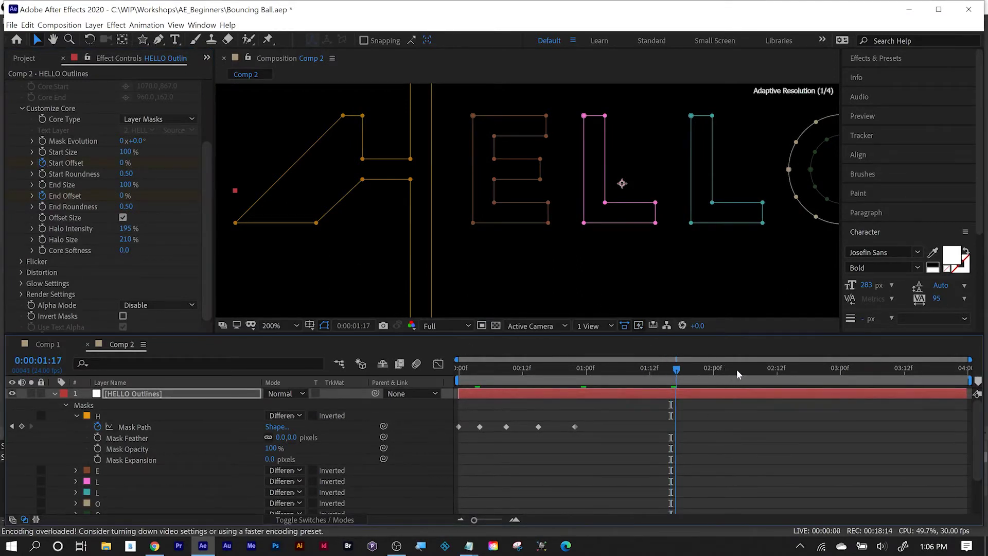
Step: Set Start Offset to 100% at 0:00:02:08, zoom the viewer to 100%, and preview through 0:00:02:11
left_click_drag(740, 368, 755, 366)
left_click_drag(121, 162, 255, 167)
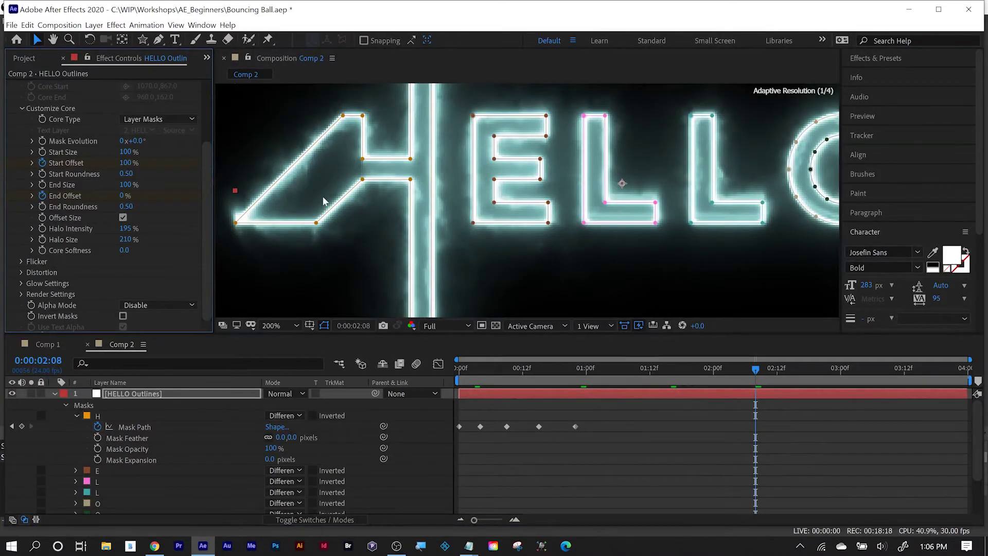
key("comma")
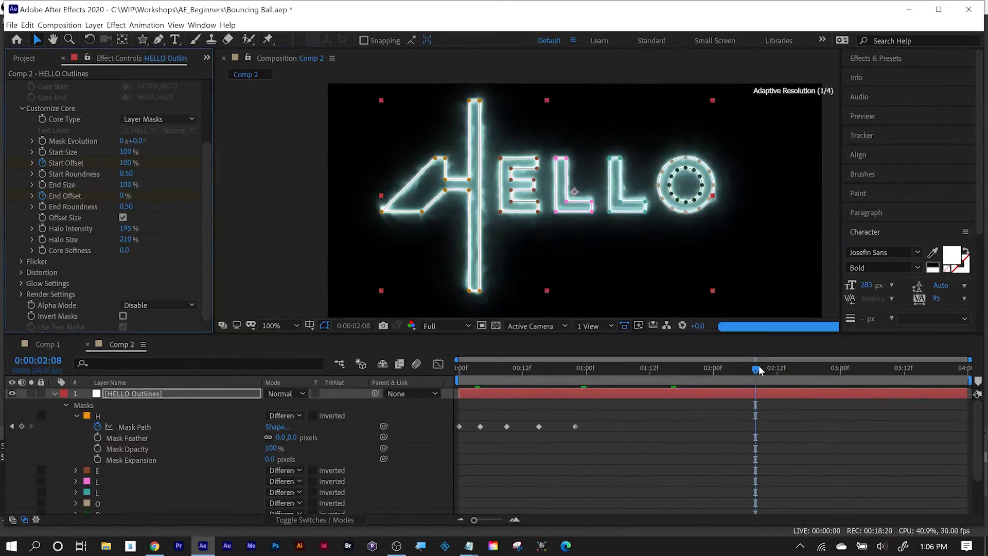
left_click_drag(750, 370, 469, 381)
left_click_drag(630, 381, 770, 363)
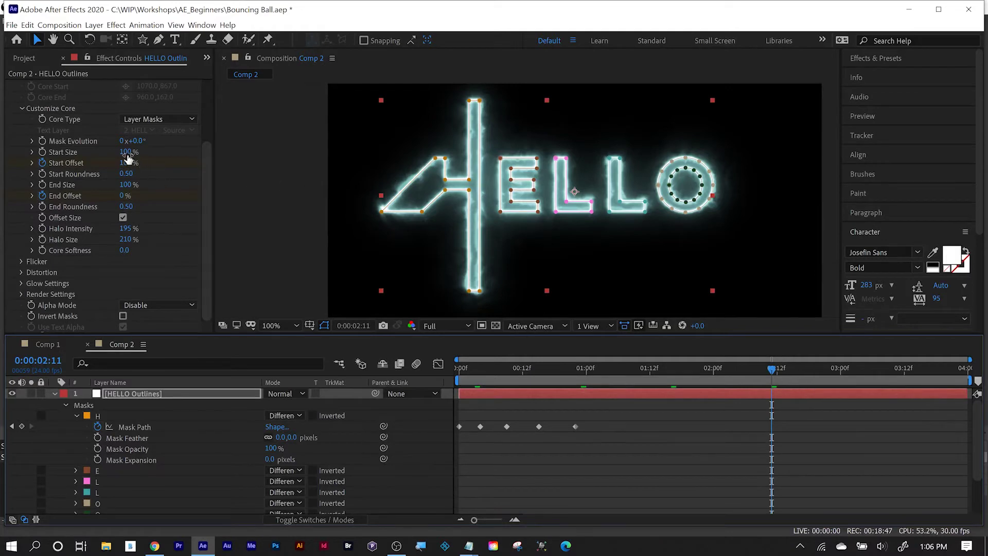
Step: Set Start Size to 40% and End Size to 174%, deselect the layer, and preview the tapered glow
left_click_drag(127, 154, 96, 159)
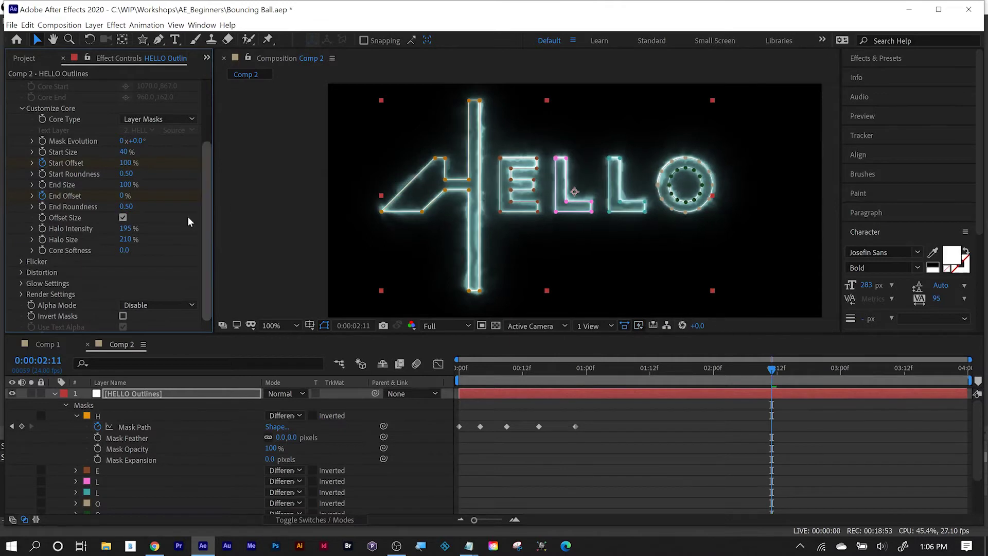
left_click_drag(135, 184, 173, 178)
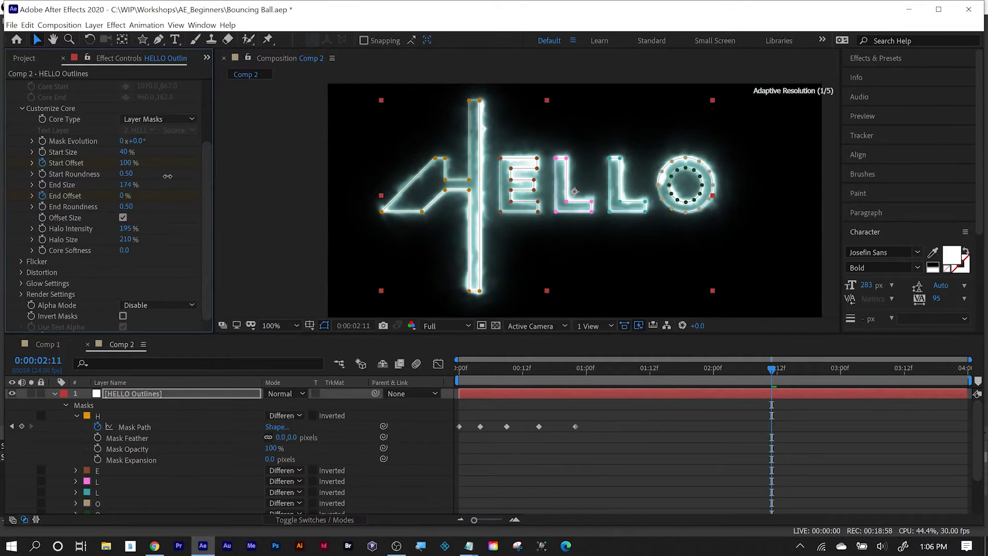
left_click(614, 471)
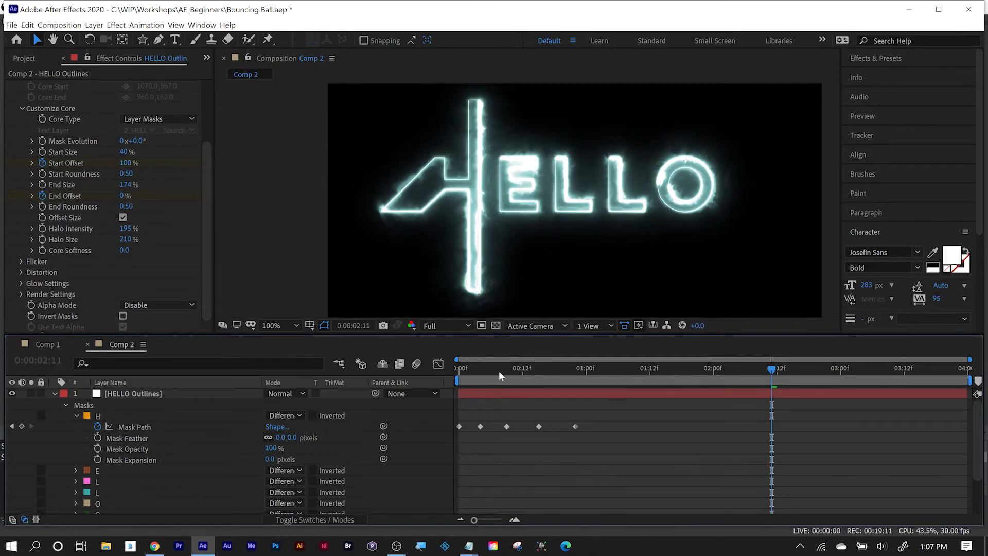
left_click_drag(495, 374, 789, 370)
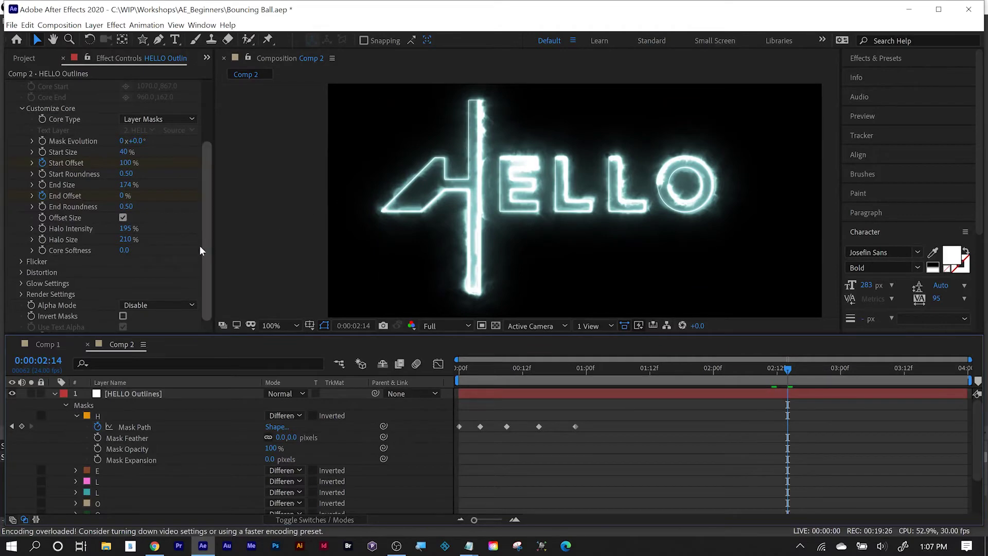
Step: Expand Saber's Core Distortion, try Fluid and Energy, then leave Distortion Type on Smoke
left_click(21, 272)
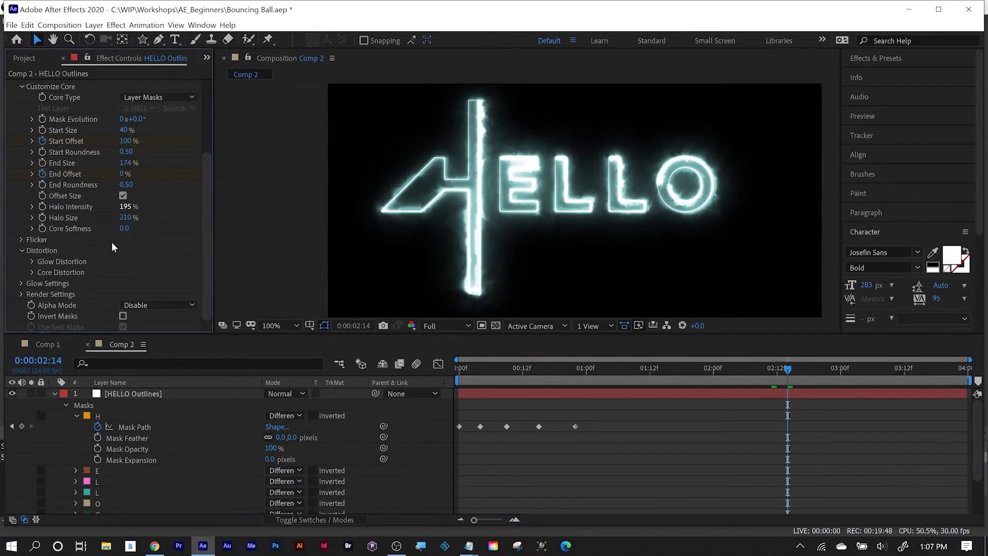
left_click(32, 271)
scroll(168, 258, "down", 5)
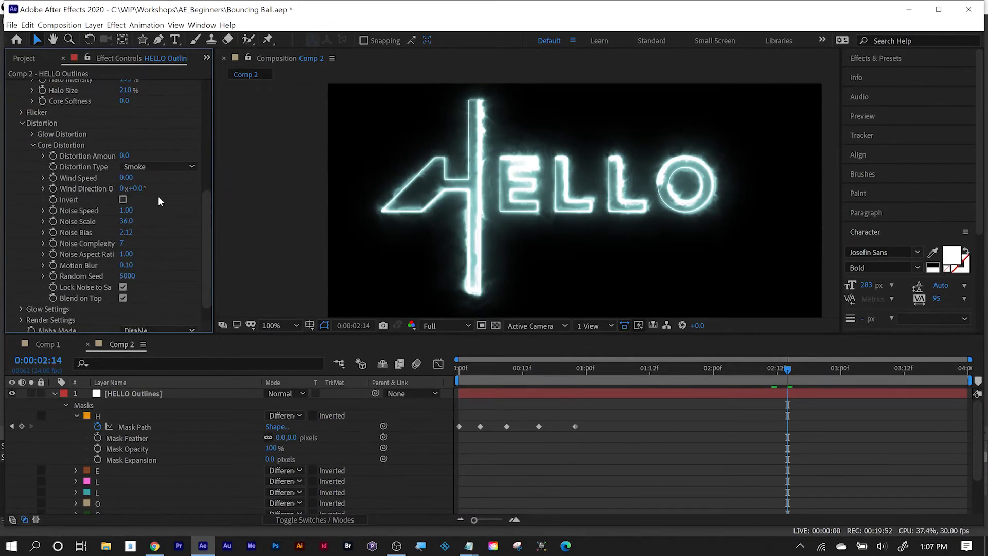
scroll(541, 187, "up", 1)
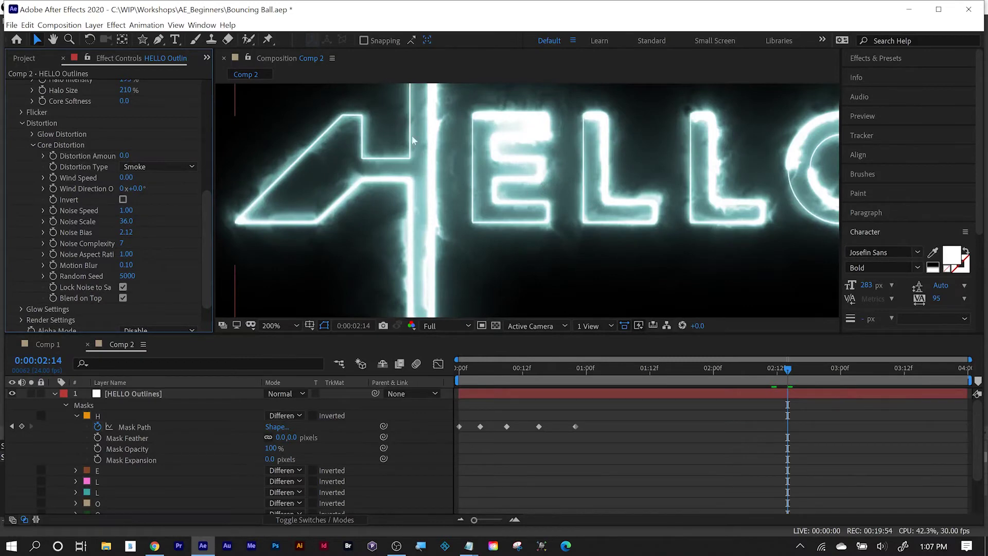
left_click(150, 167)
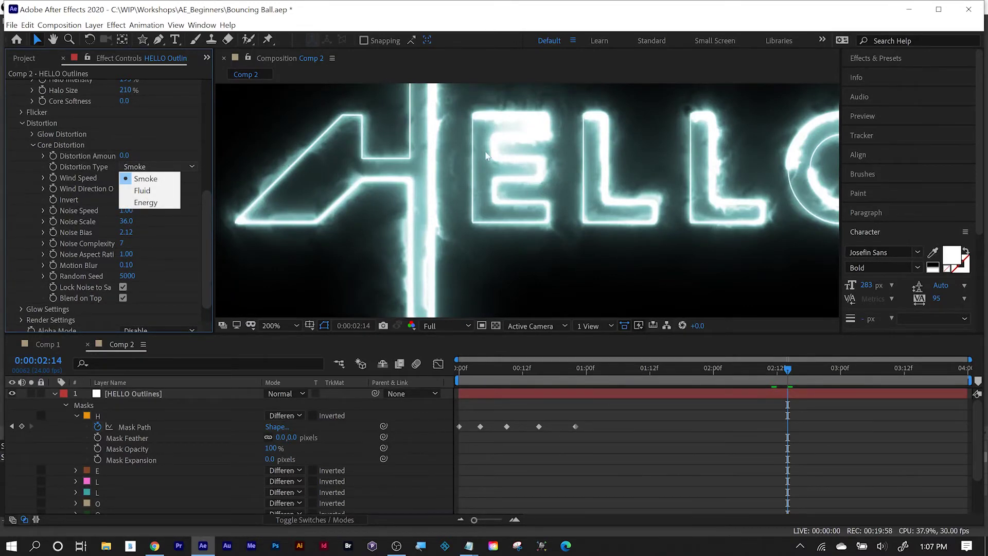
left_click(149, 191)
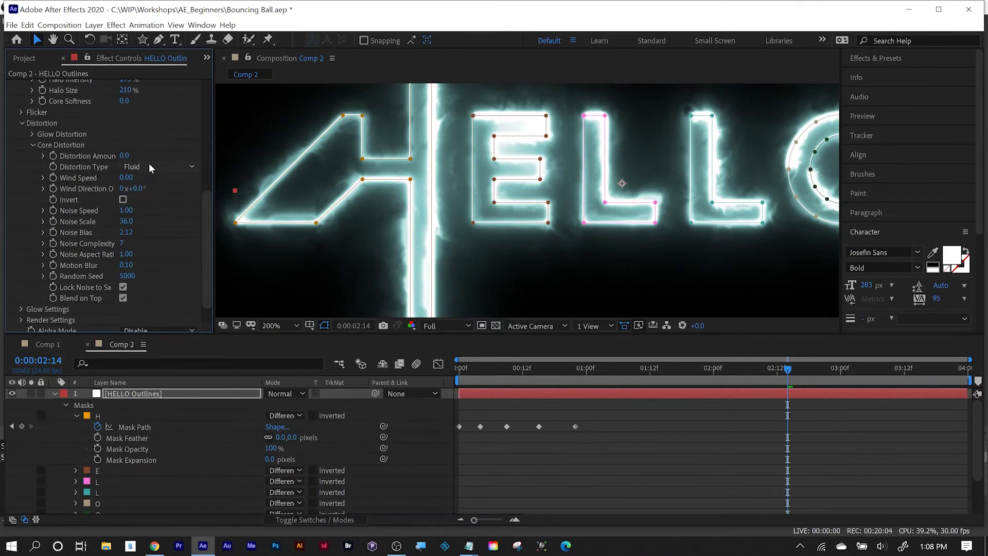
left_click(149, 163)
left_click(150, 201)
left_click(160, 167)
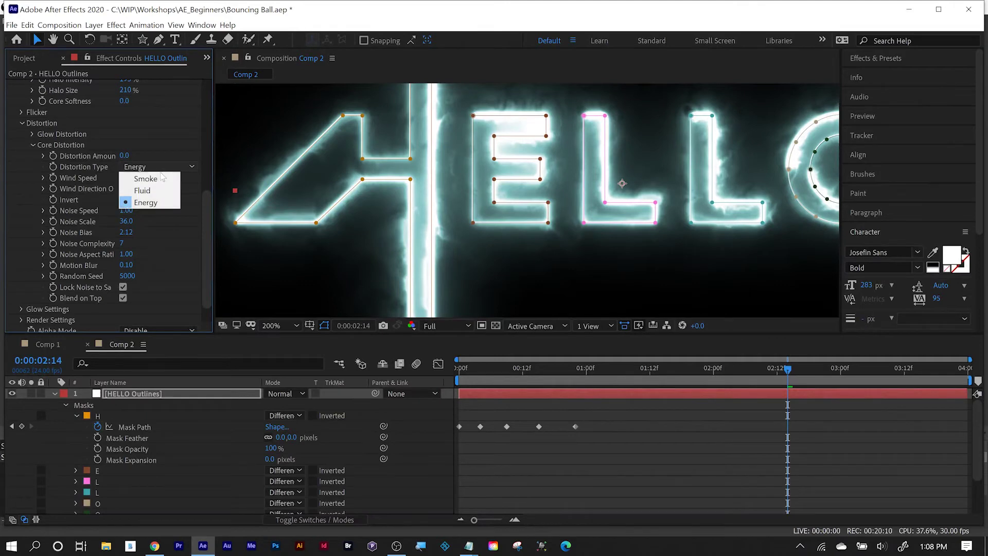
left_click(160, 175)
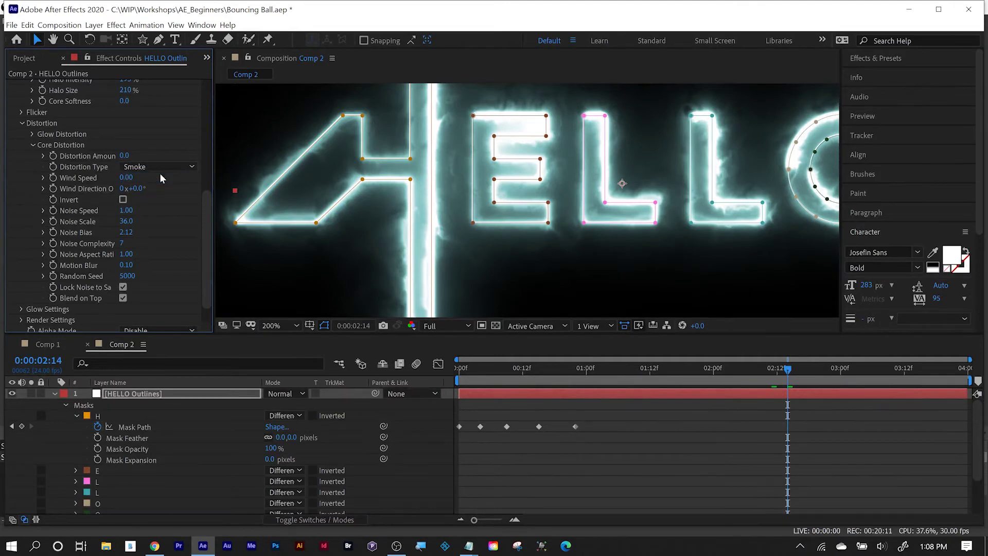
Step: Collapse Core Distortion and set Glow Distortion type to Fluid after trying Smoke and Energy
left_click(32, 144)
left_click(30, 131)
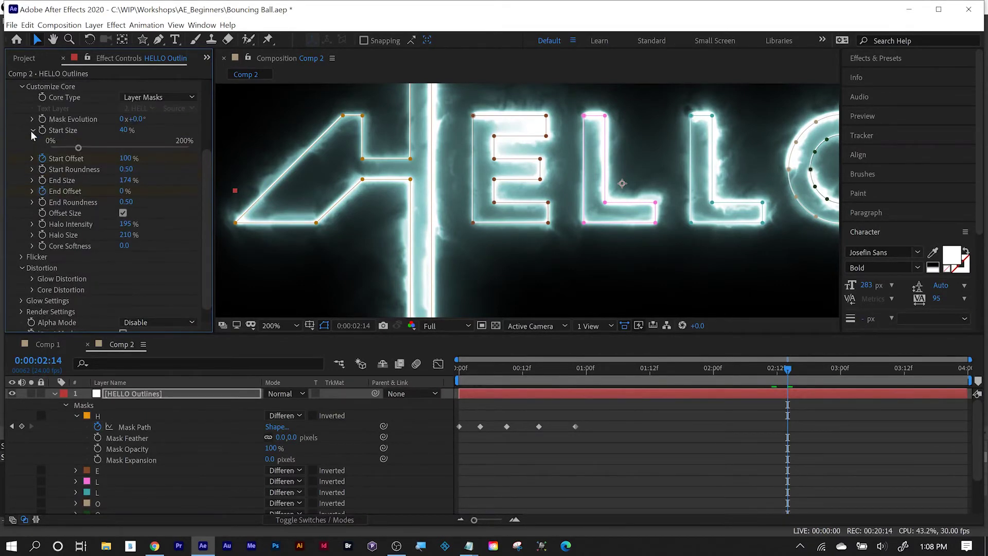
left_click(31, 131)
left_click(32, 261)
scroll(32, 263, "down", 3)
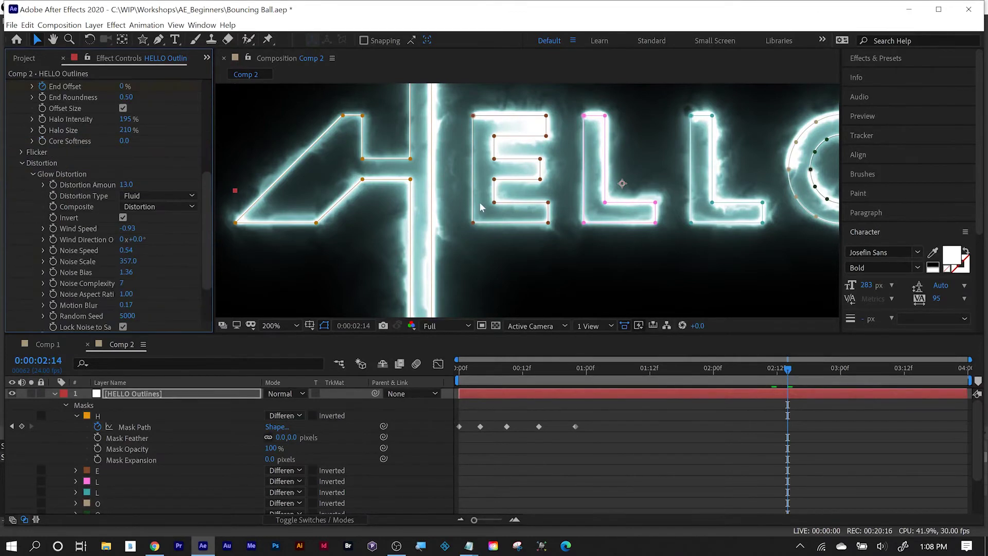
left_click(158, 196)
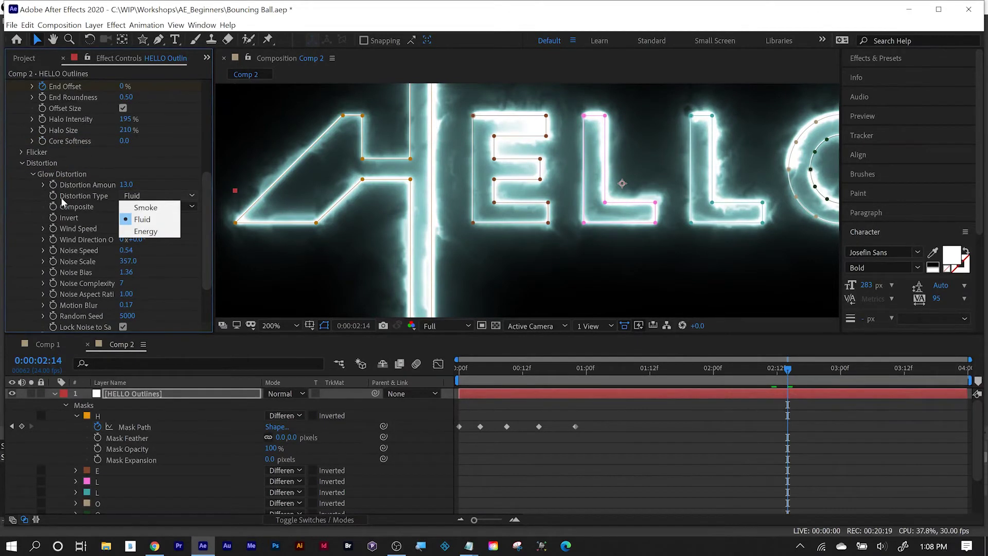
left_click(146, 207)
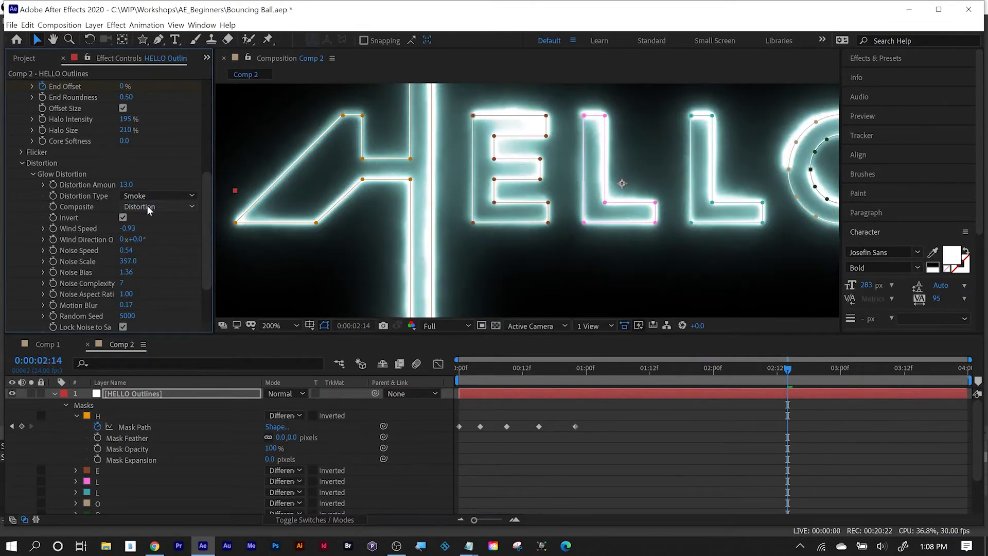
left_click(165, 196)
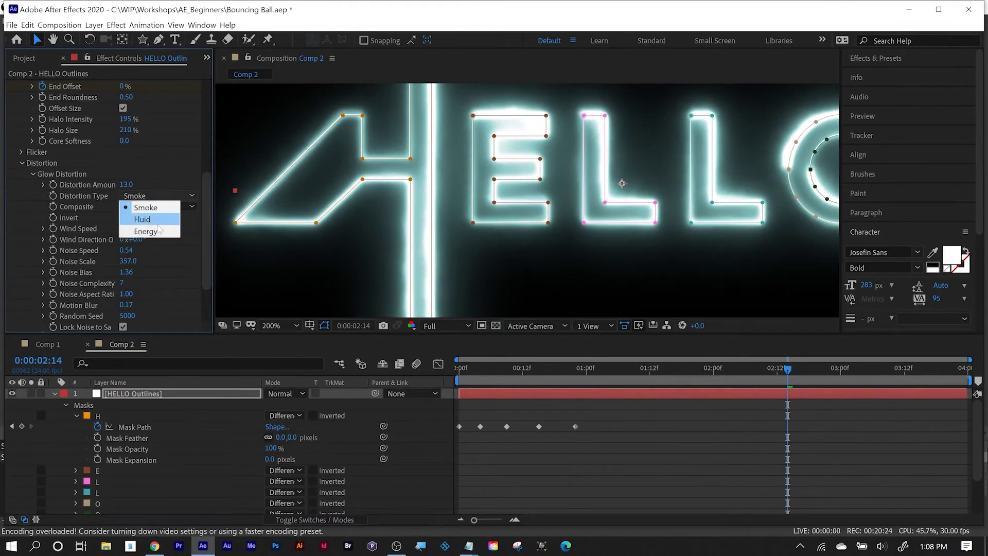
left_click(169, 216)
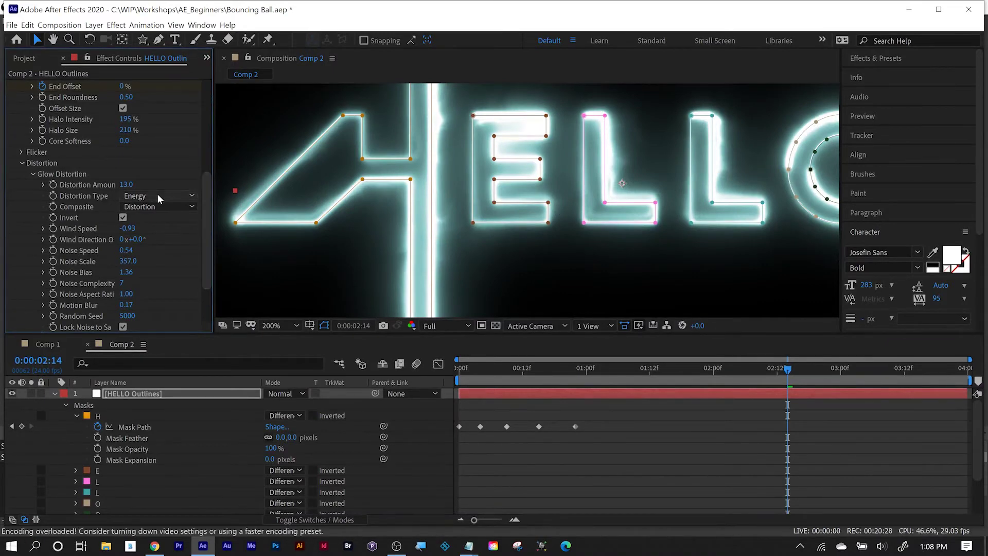
left_click(156, 194)
left_click(144, 216)
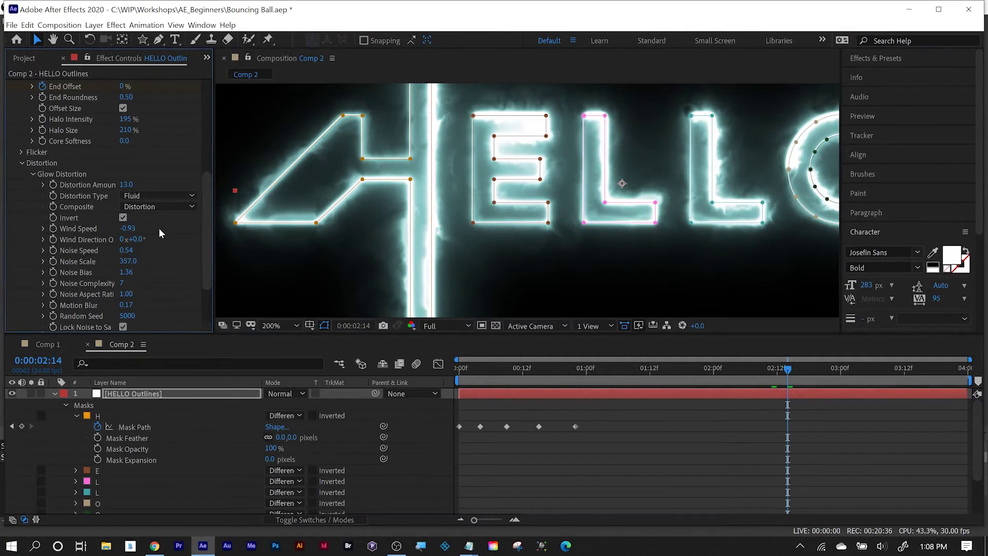
Step: Scrub the glow's Wind Speed and Noise Speed, then undo the Noise Speed change
scroll(159, 227, "down", 1)
left_click_drag(127, 199, 196, 197)
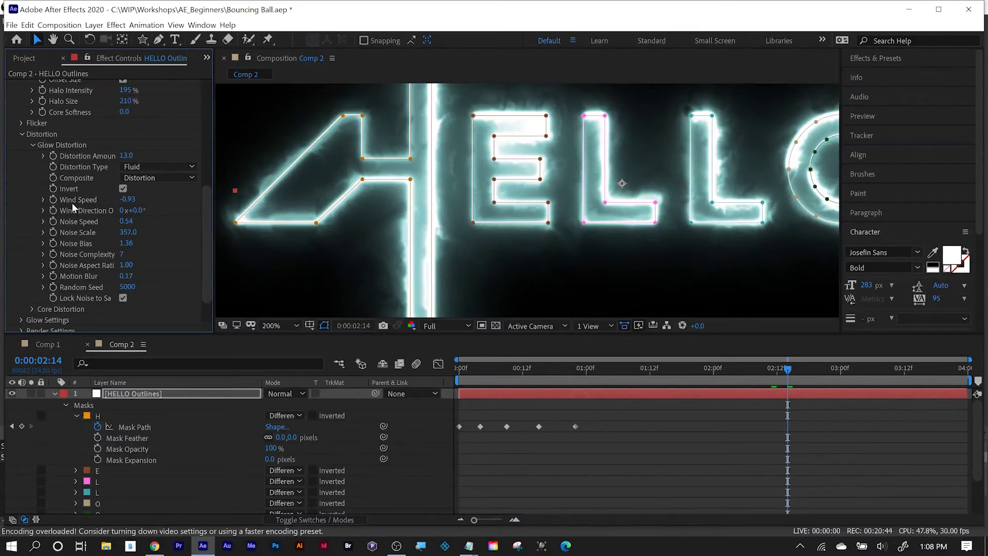
left_click_drag(126, 221, 180, 213)
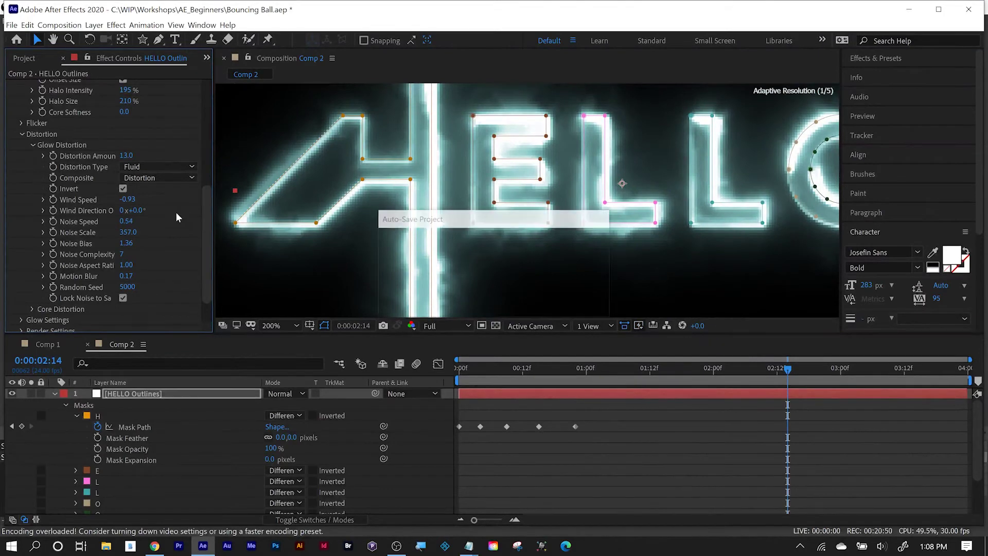
key("ctrl+z")
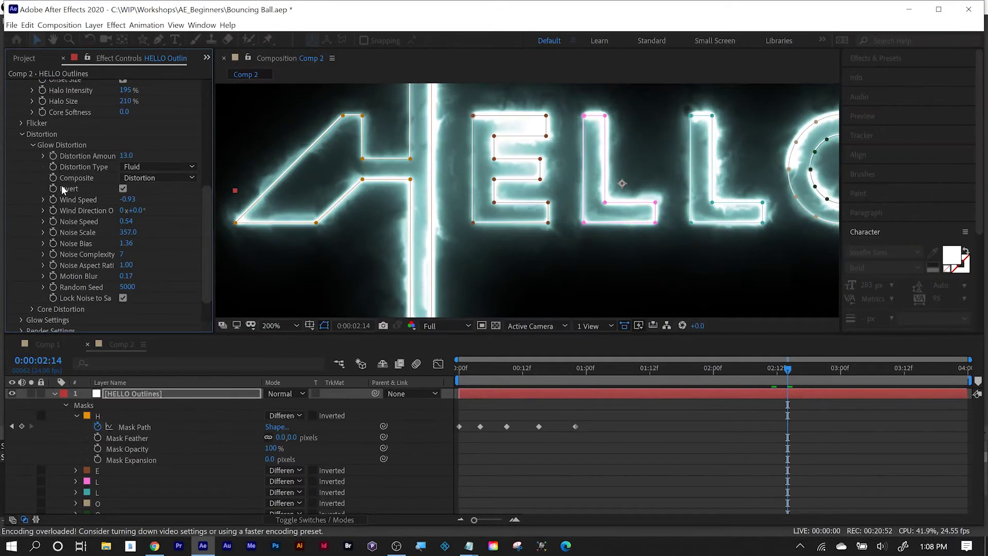
scroll(107, 286, "down", 1)
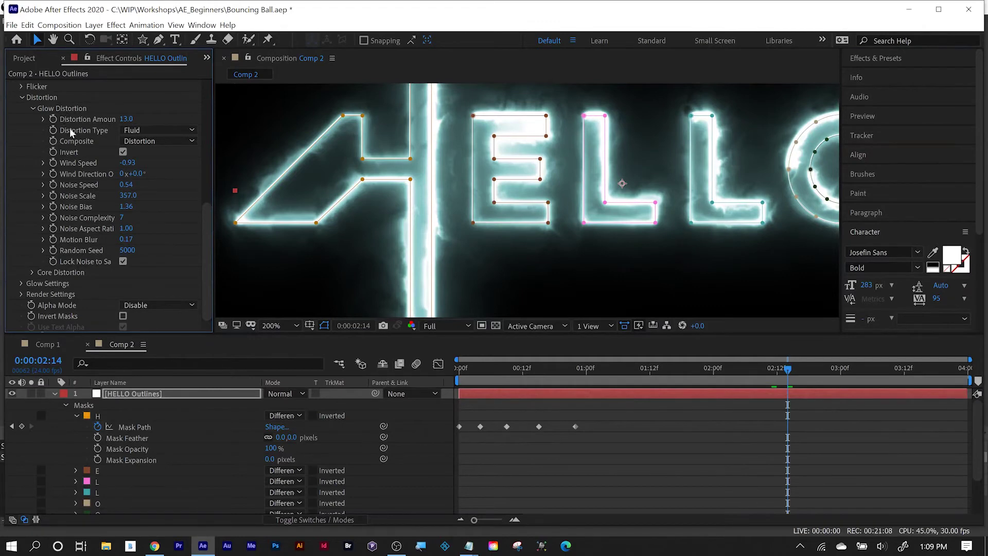
scroll(514, 232, "down", 4)
Step: Preview the HELLO animation from the start, then replay it at Quarter resolution
key("Home")
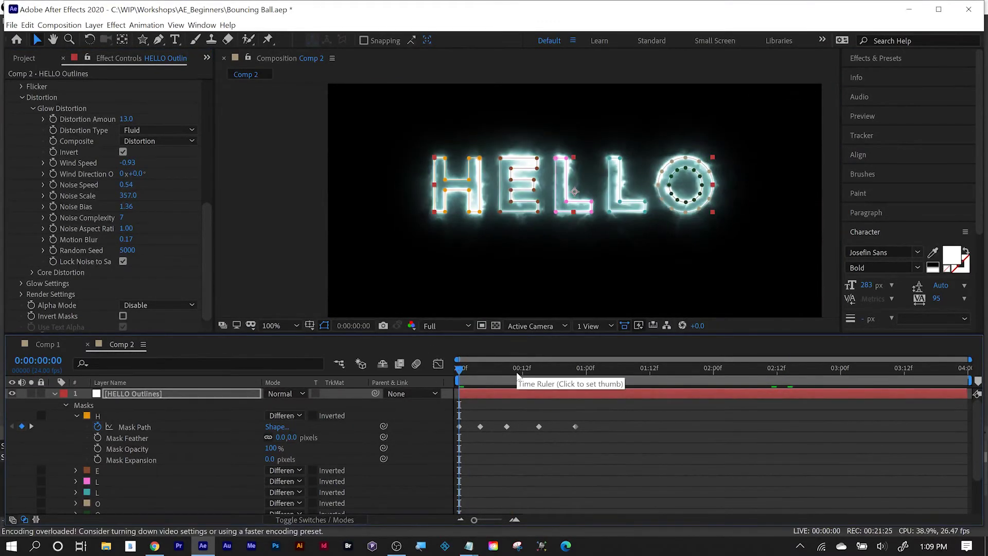
key("space")
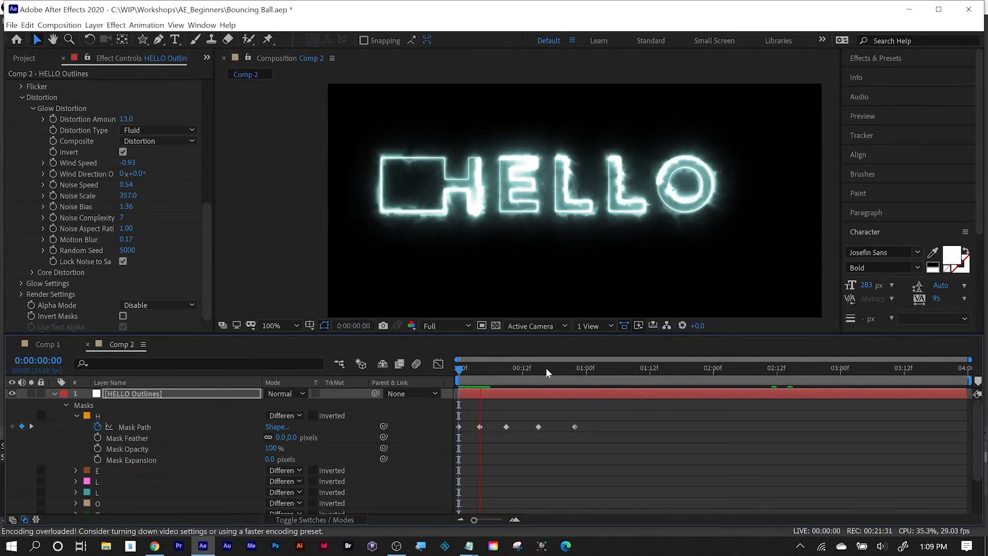
key("space")
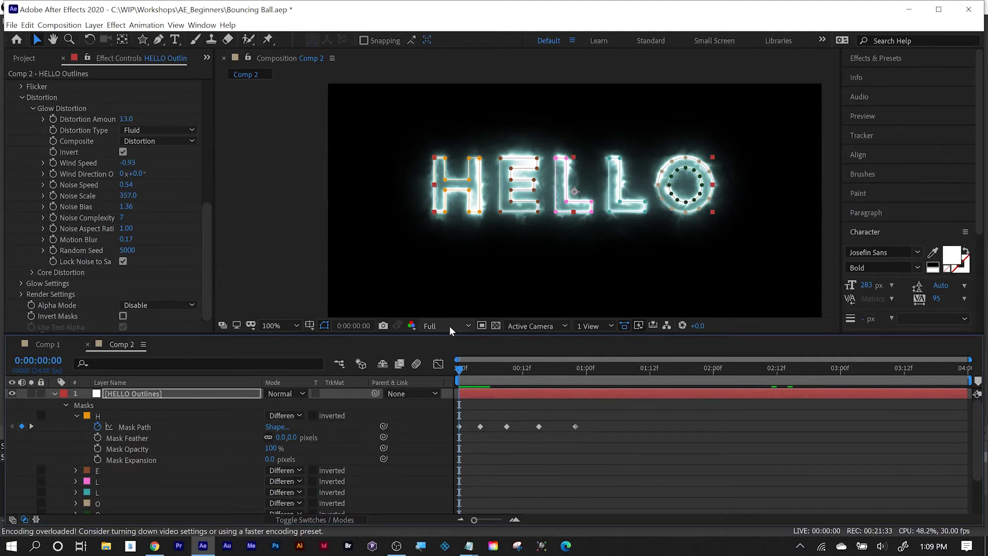
left_click(451, 328)
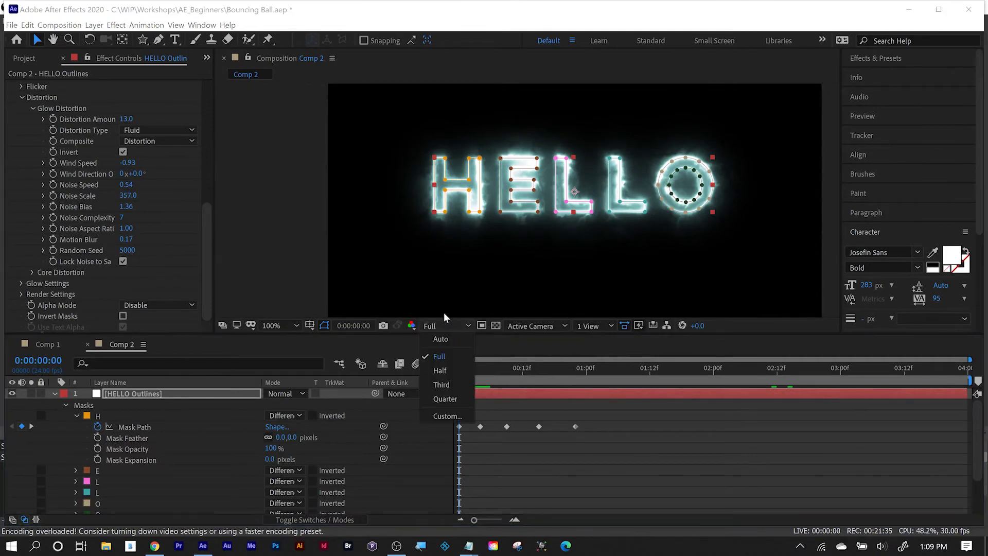
left_click(444, 397)
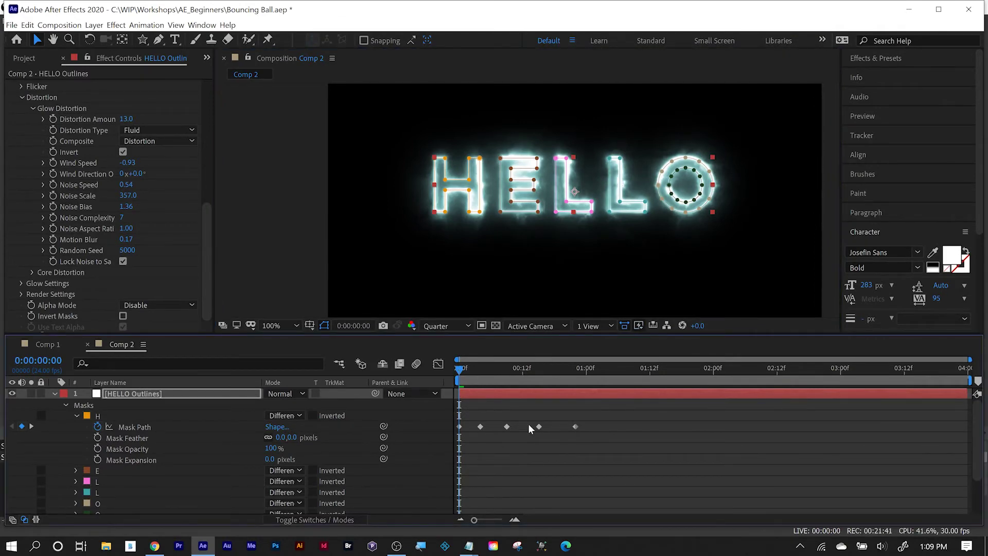
key("space")
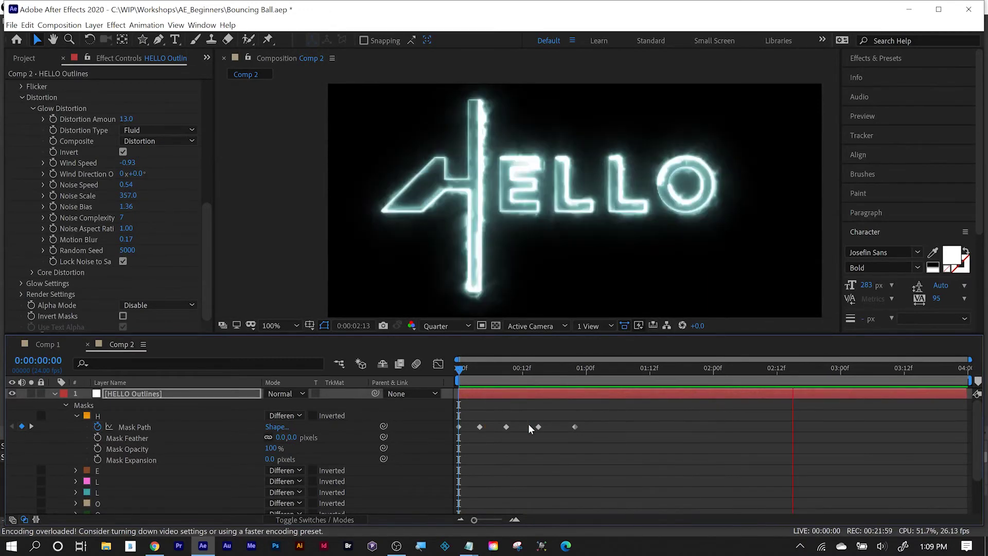
key("space")
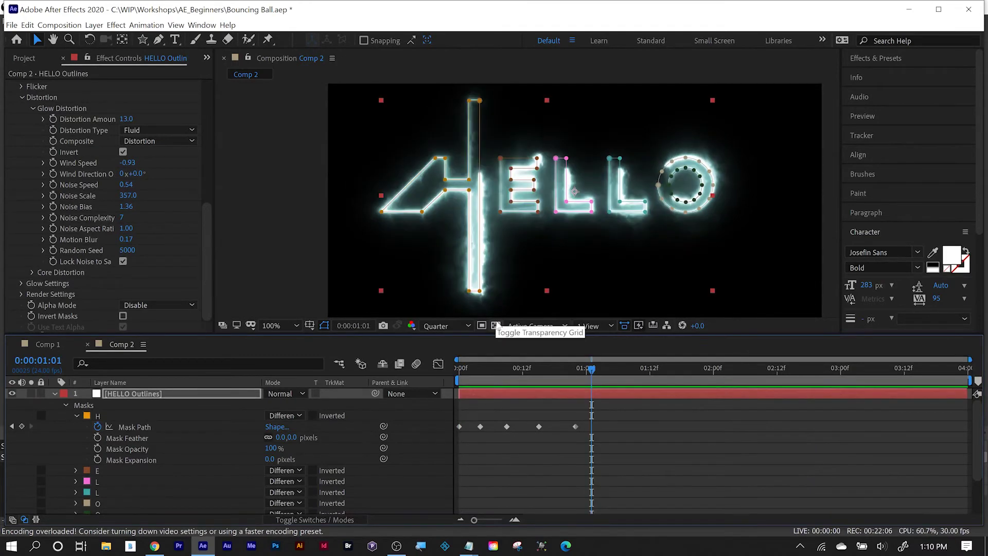
Step: Enable the transparency grid and compare Mask Glow, Mask Core and Enable Masks before choosing Disable
left_click(496, 327)
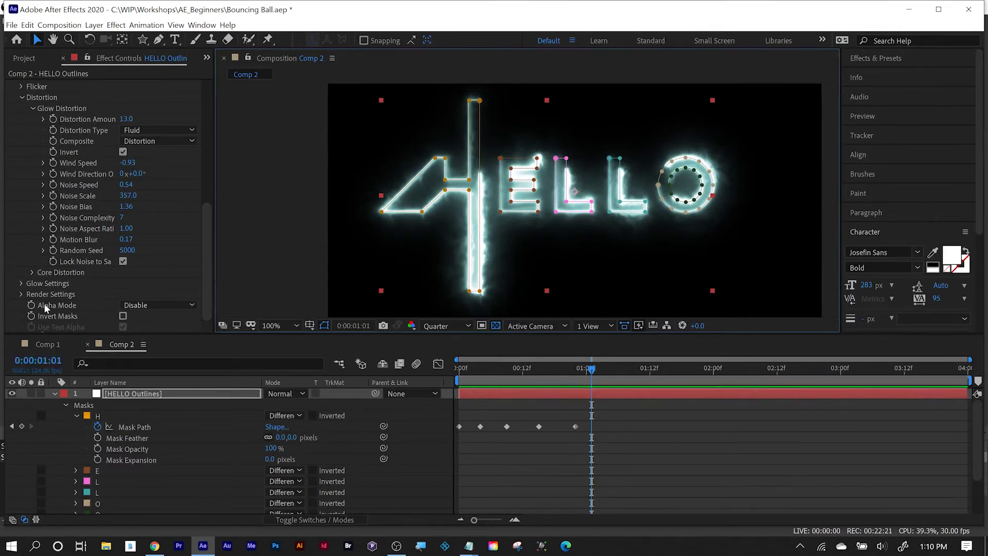
left_click(151, 306)
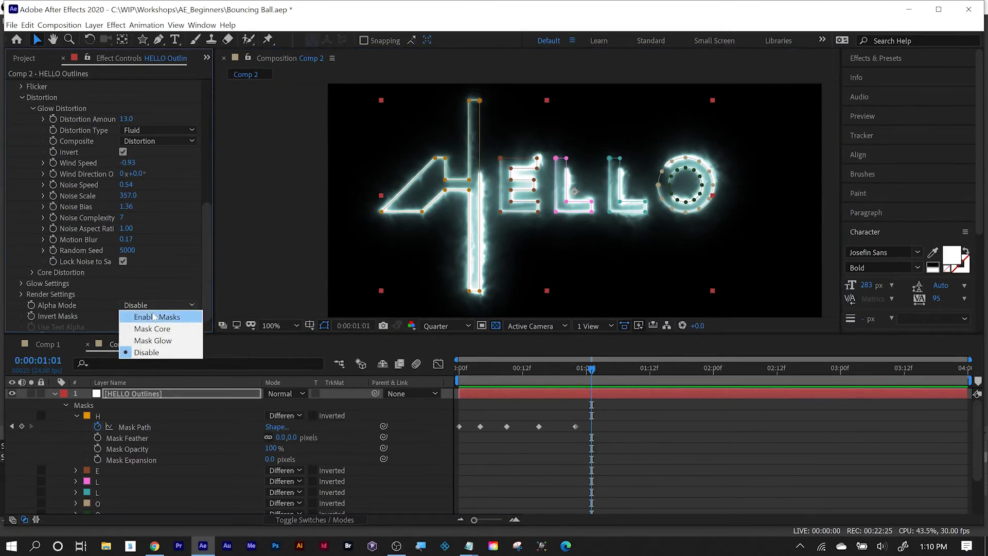
left_click(152, 341)
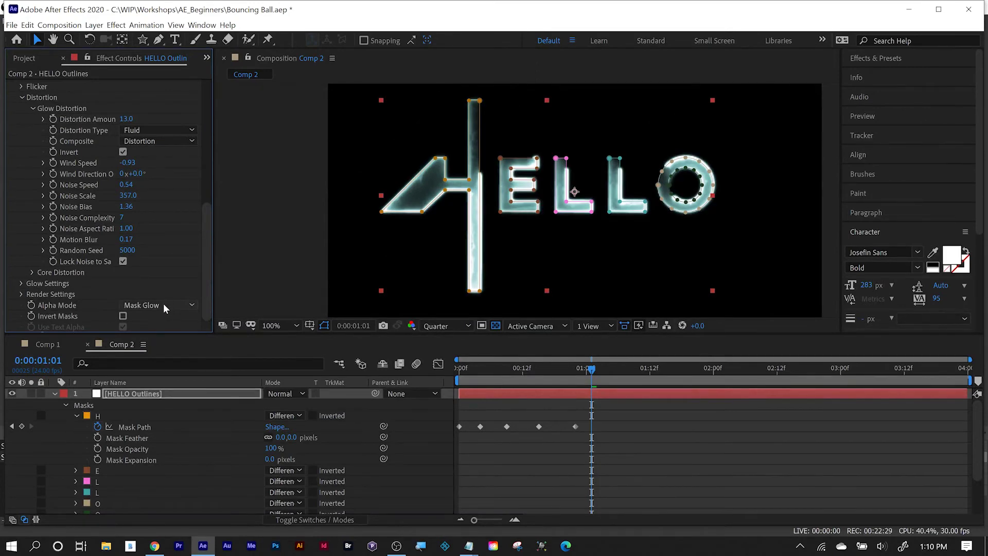
left_click(163, 304)
left_click(159, 326)
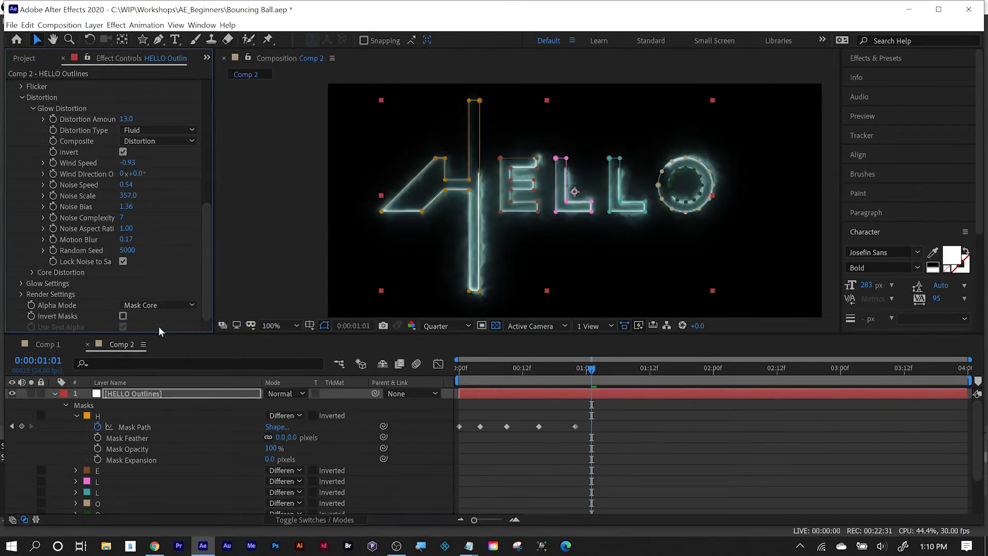
left_click(160, 307)
left_click(161, 317)
left_click(160, 307)
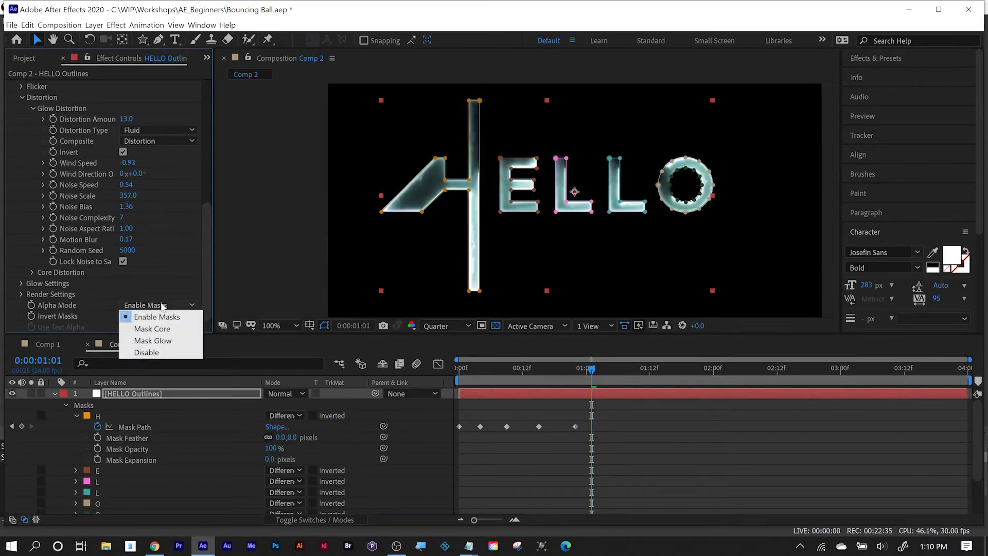
left_click(150, 352)
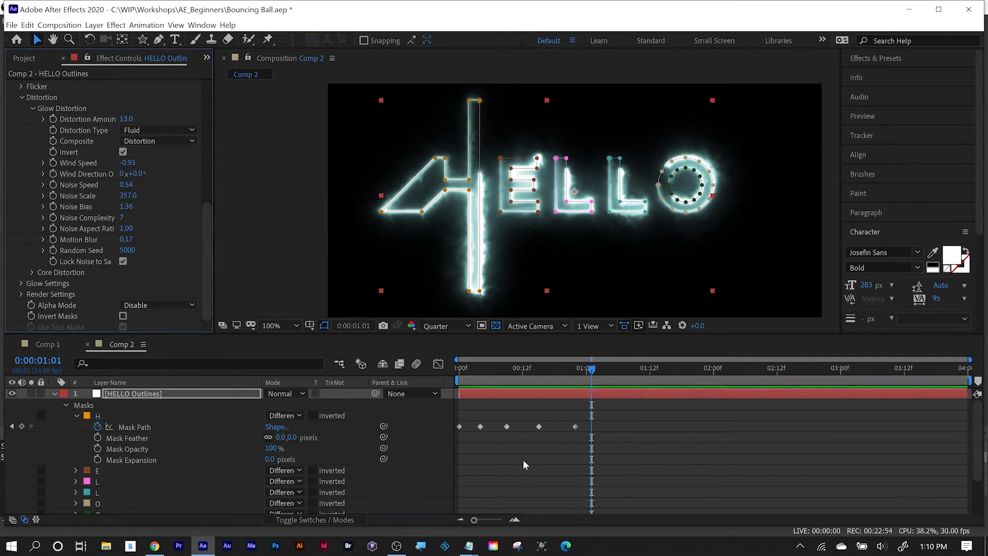
Step: Create a blue solid layer and place it beneath the HELLO layers
left_click(54, 393)
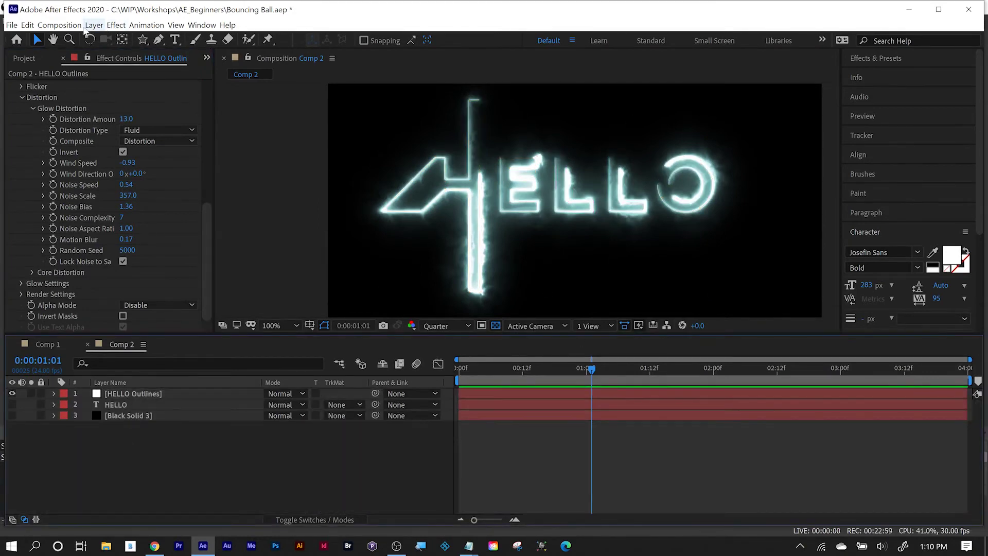
left_click(94, 25)
mouse_move(123, 38)
left_click(326, 50)
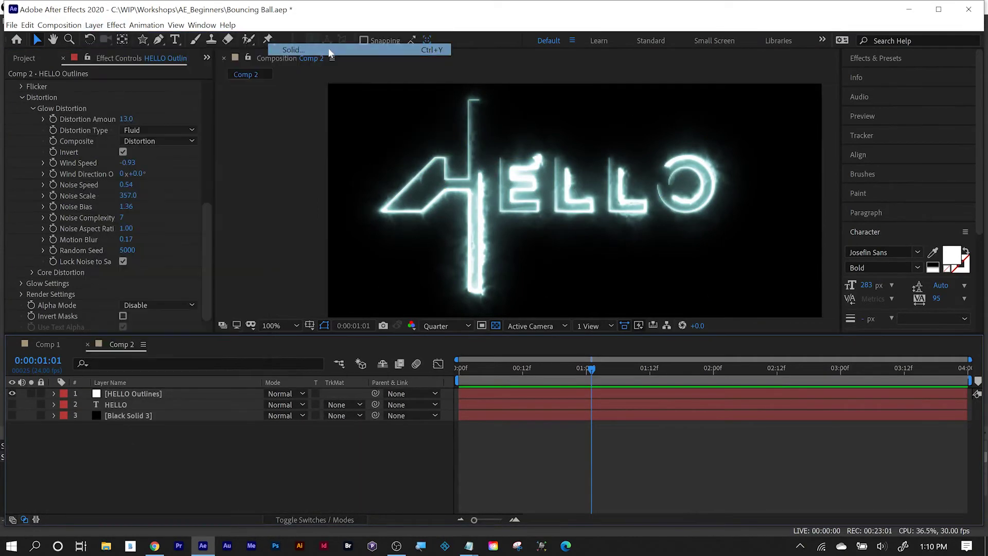
left_click(340, 269)
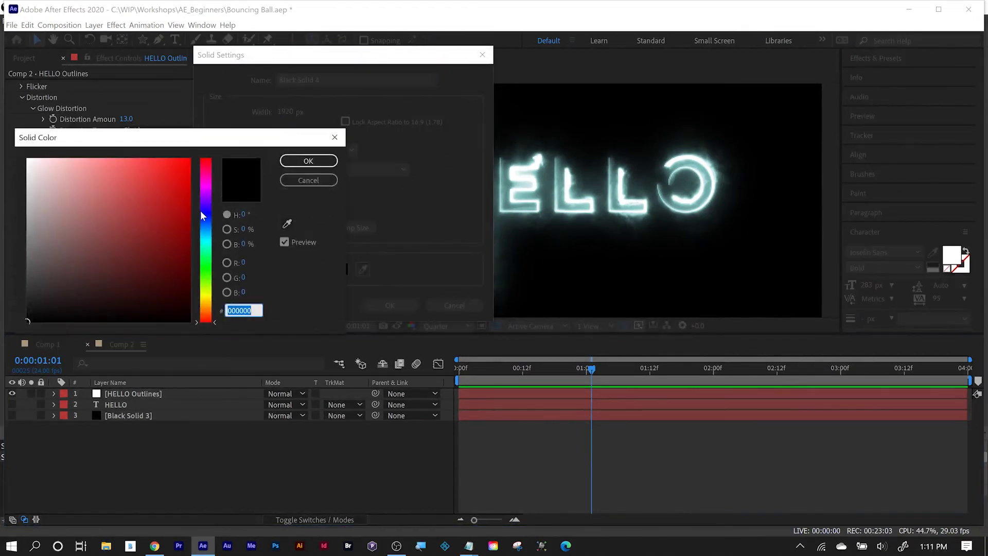
left_click(172, 206)
left_click(326, 159)
left_click(389, 305)
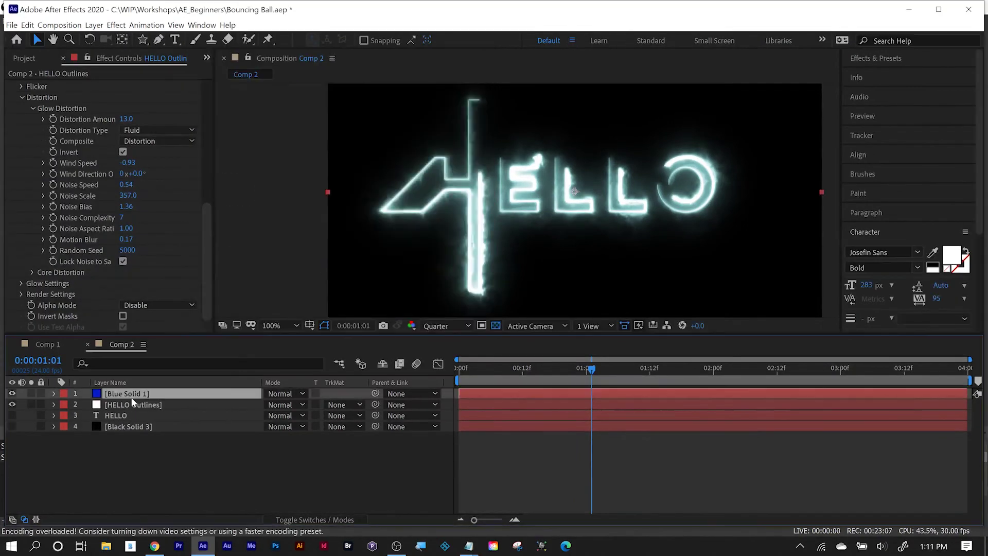
left_click_drag(132, 395, 129, 418)
left_click(129, 392)
Step: Set HELLO Outlines to Screen blend mode and scrub through the draw-on
left_click(289, 393)
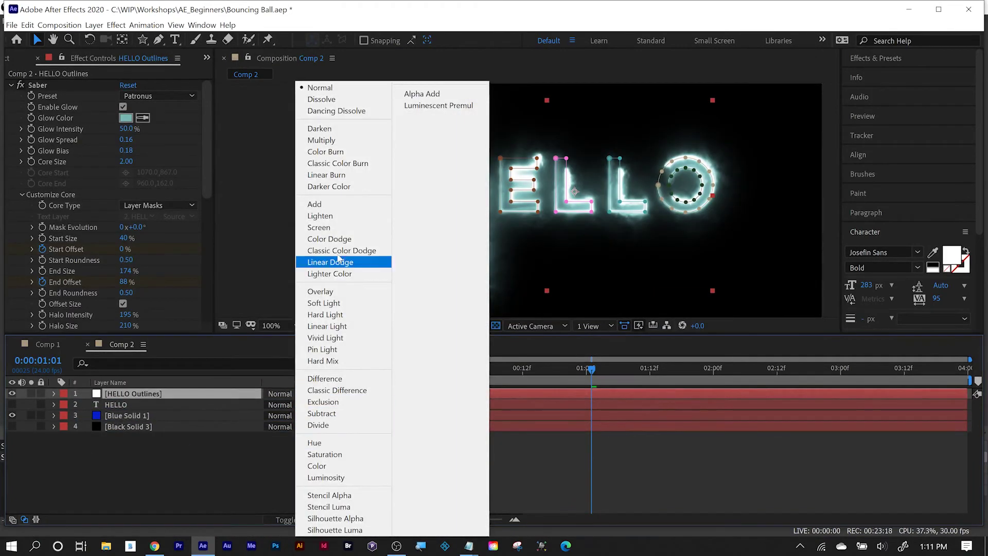
left_click(336, 228)
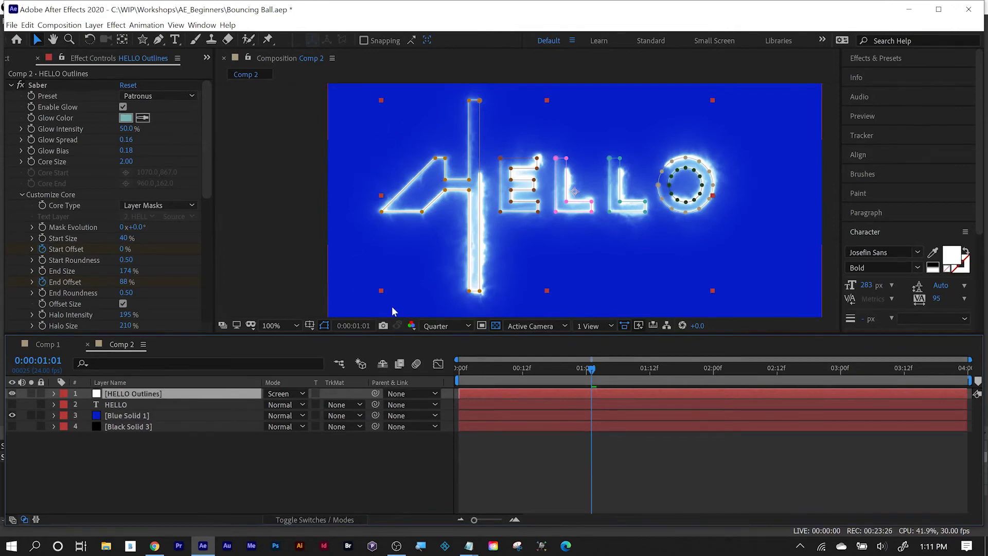
left_click(297, 473)
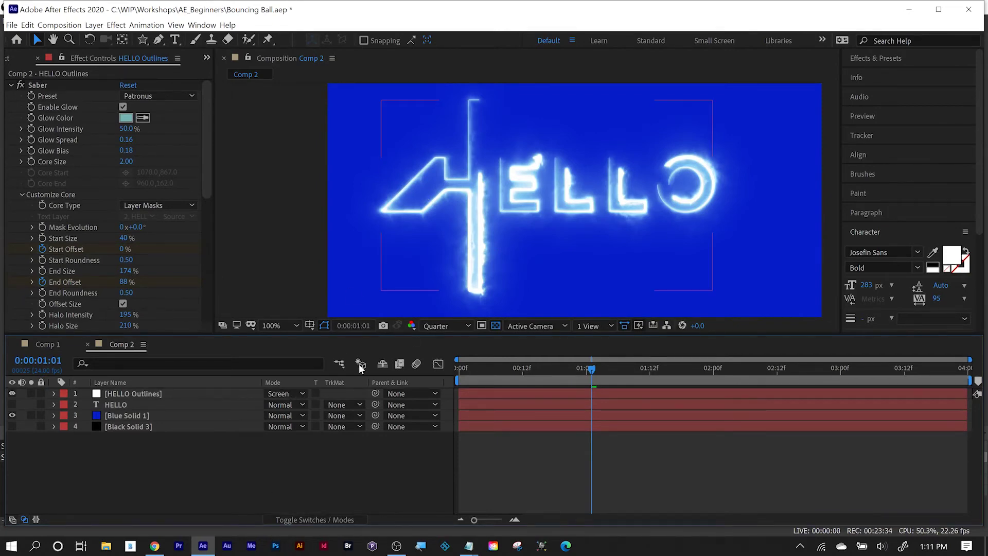
left_click_drag(501, 370, 538, 369)
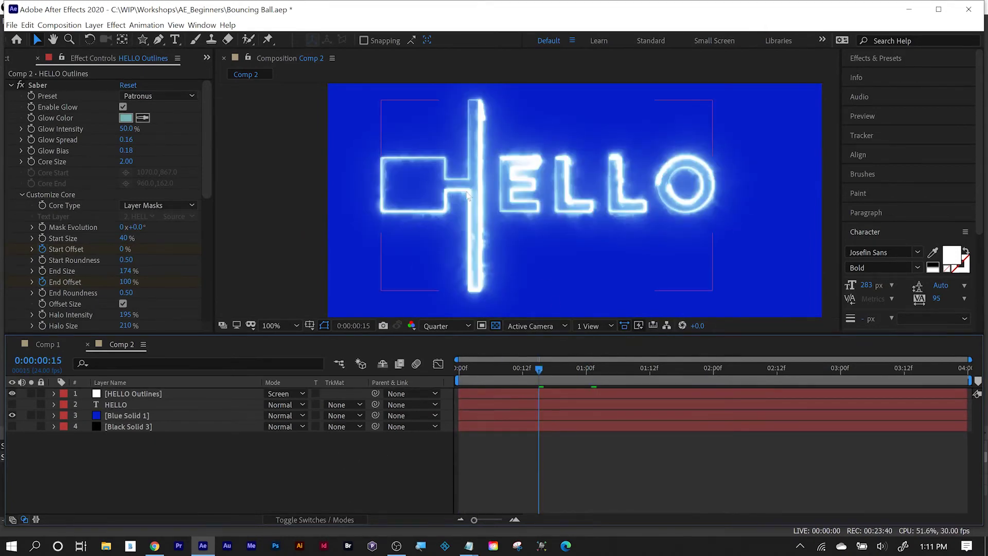
Step: Apply Easy Ease to all mask path and offset keyframes of HELLO Outlines
left_click(253, 492)
left_click(130, 395)
key("Home")
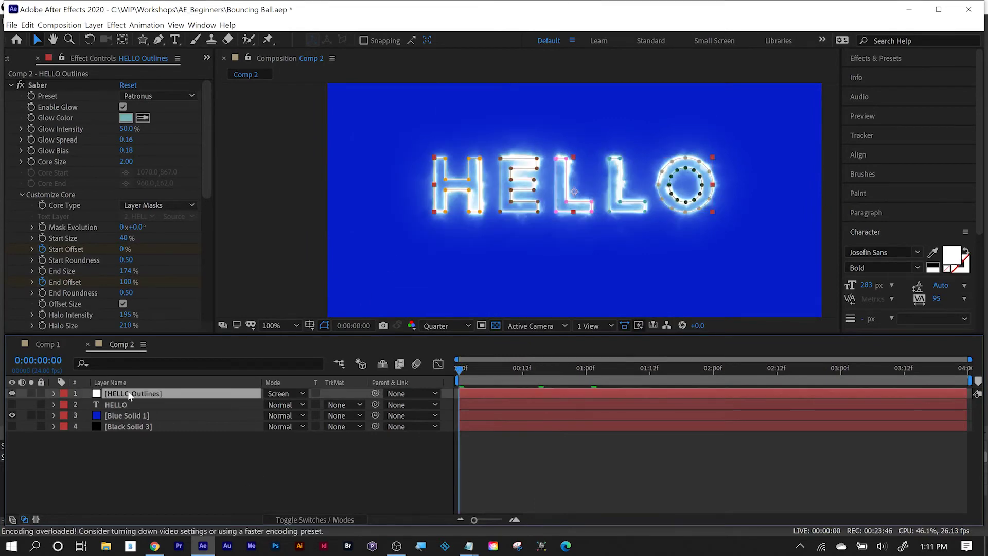
key("u")
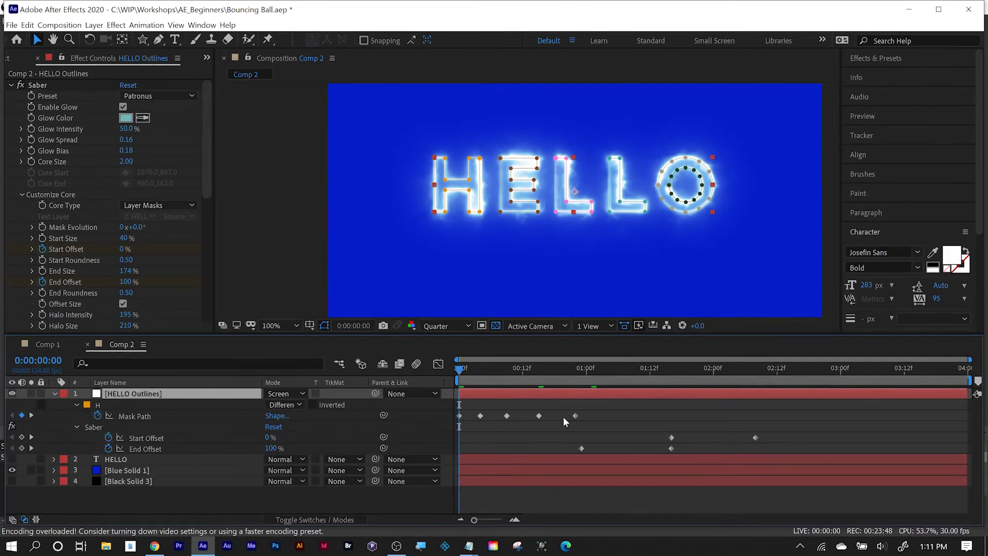
left_click_drag(748, 409, 456, 448)
right_click(537, 415)
mouse_move(580, 411)
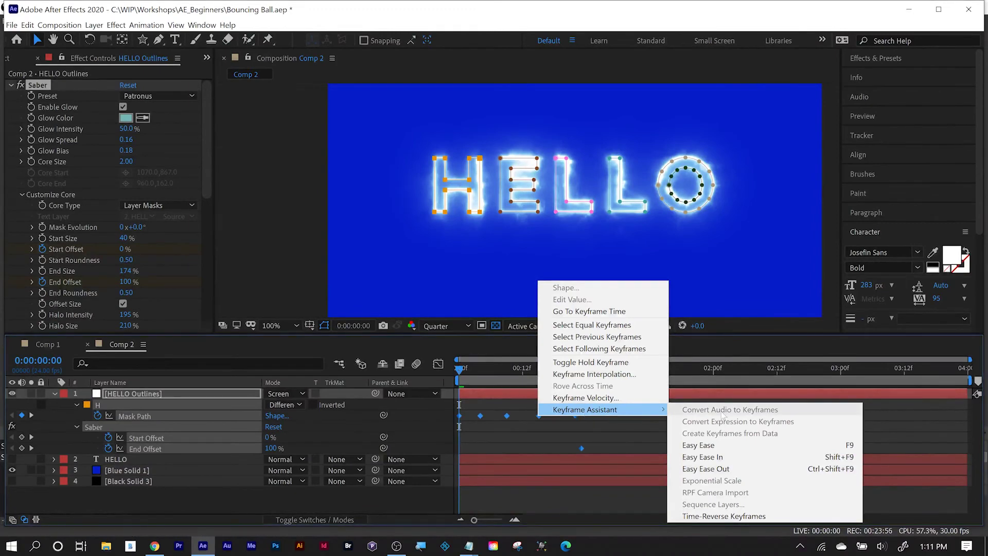
left_click(725, 447)
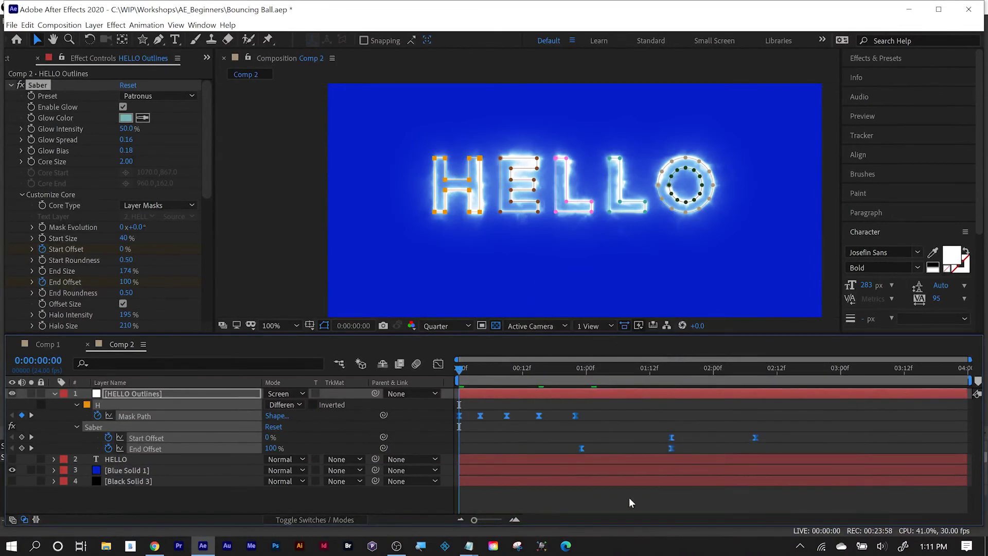
Step: Set the preview resolution to Full and play back the animation
left_click(458, 324)
left_click(457, 357)
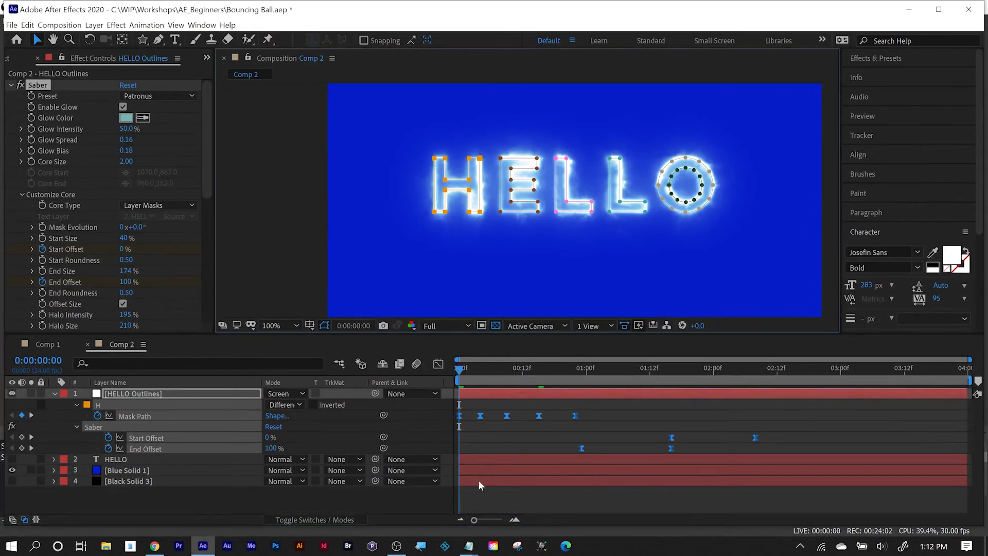
left_click(484, 509)
key("space")
left_click_drag(617, 335, 734, 436)
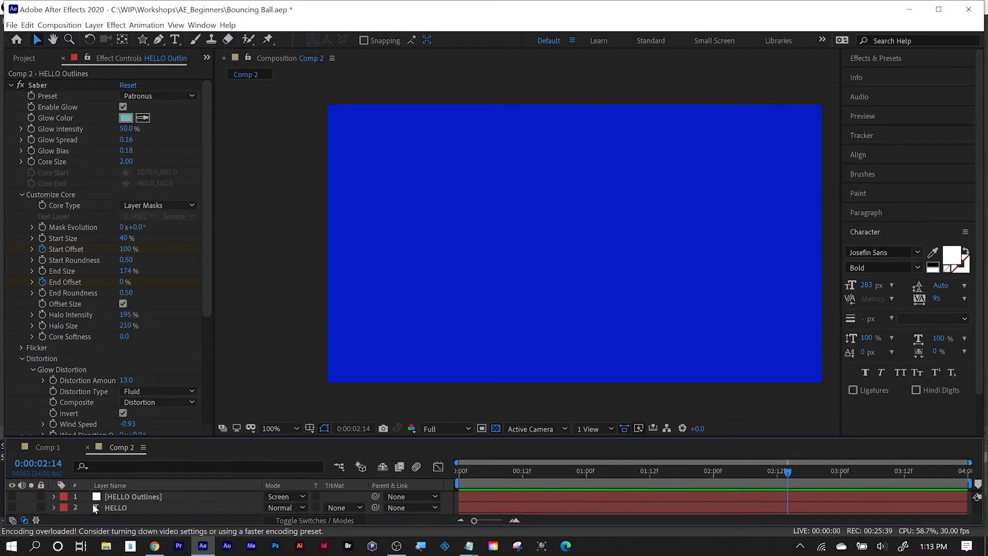
Step: Create a comp-sized solid named 'saber' and apply the Saber effect to it
scroll(113, 504, "down", 1)
left_click(132, 498)
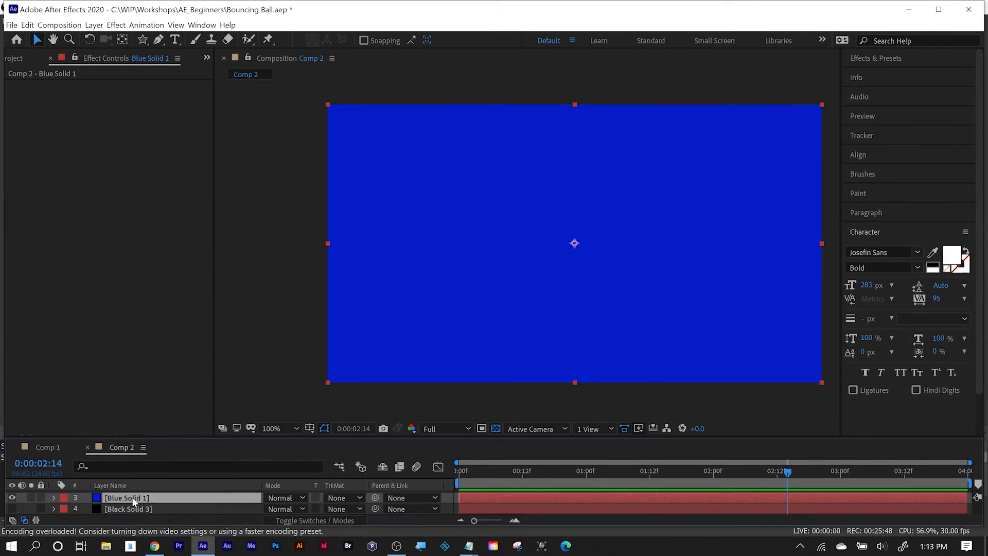
left_click(93, 25)
mouse_move(155, 38)
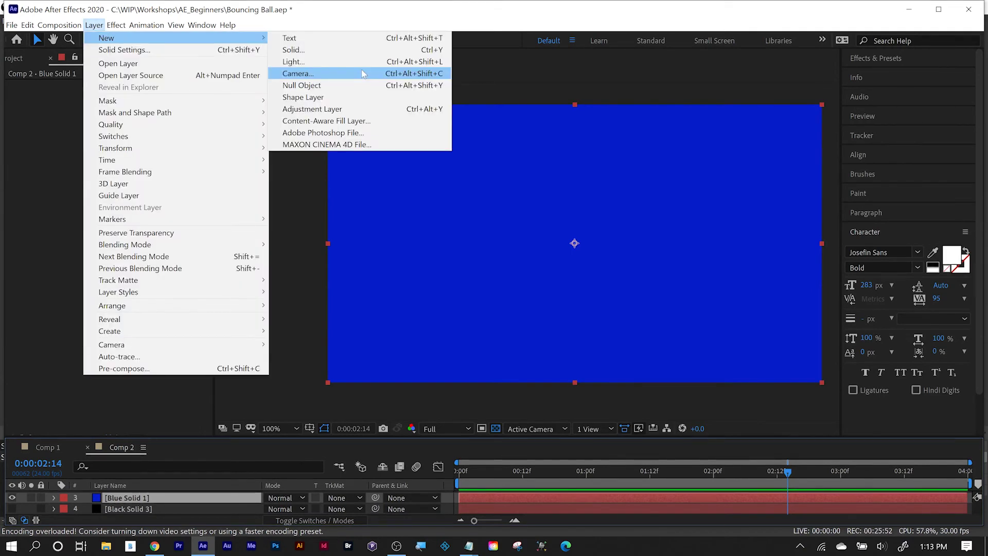
left_click(294, 50)
type("sa")
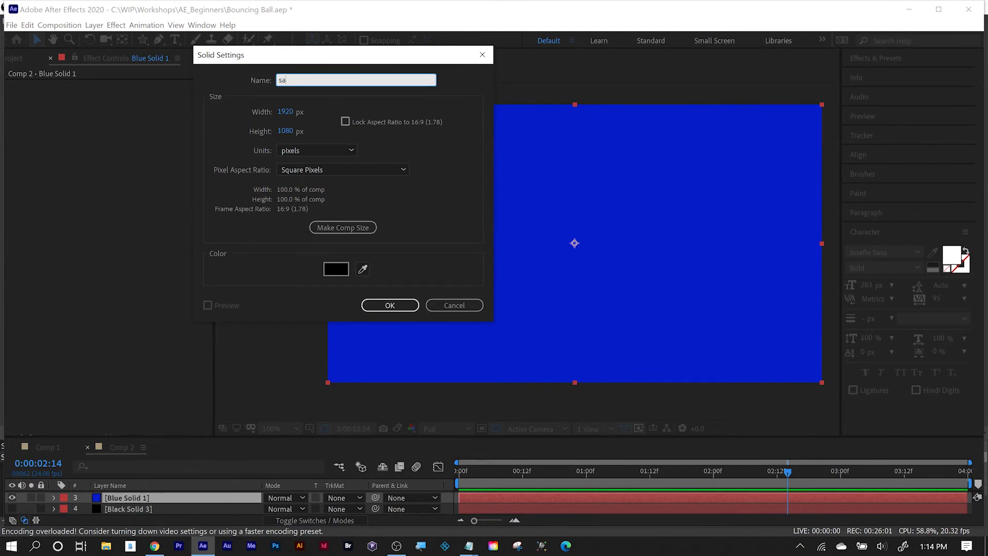
type("ber")
left_click(337, 226)
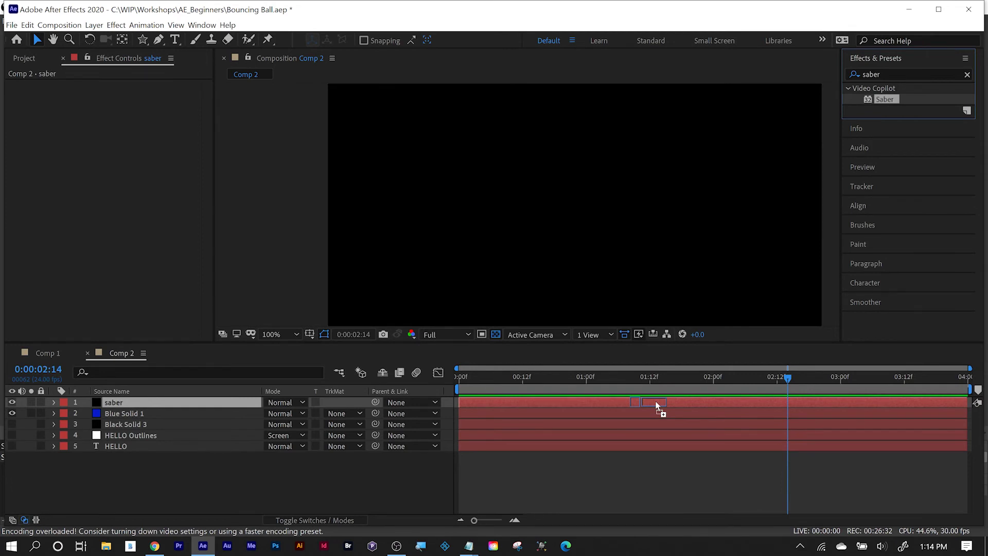
left_click_drag(656, 405, 656, 405)
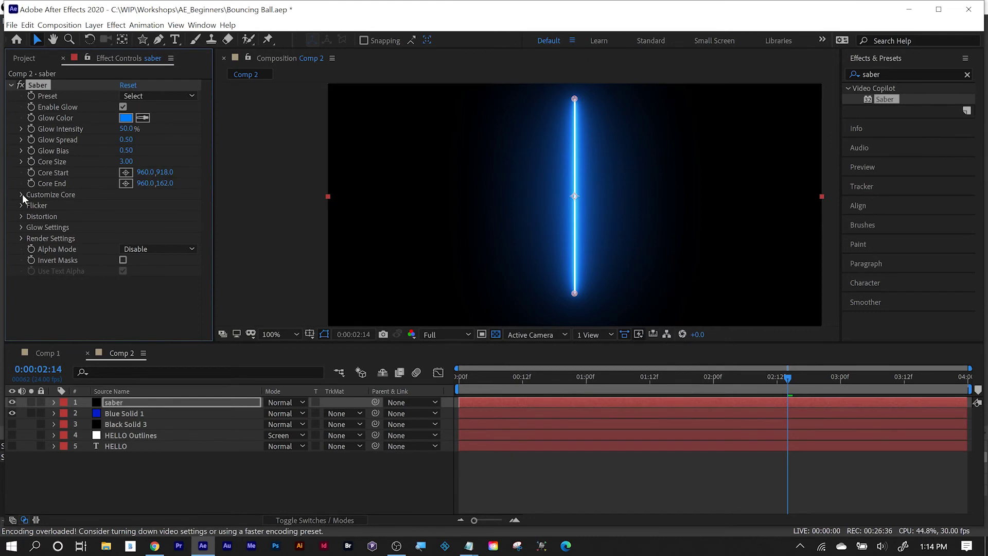
Step: Draw an open mask path on the saber layer with the Pen tool and curve its corner point
left_click(21, 194)
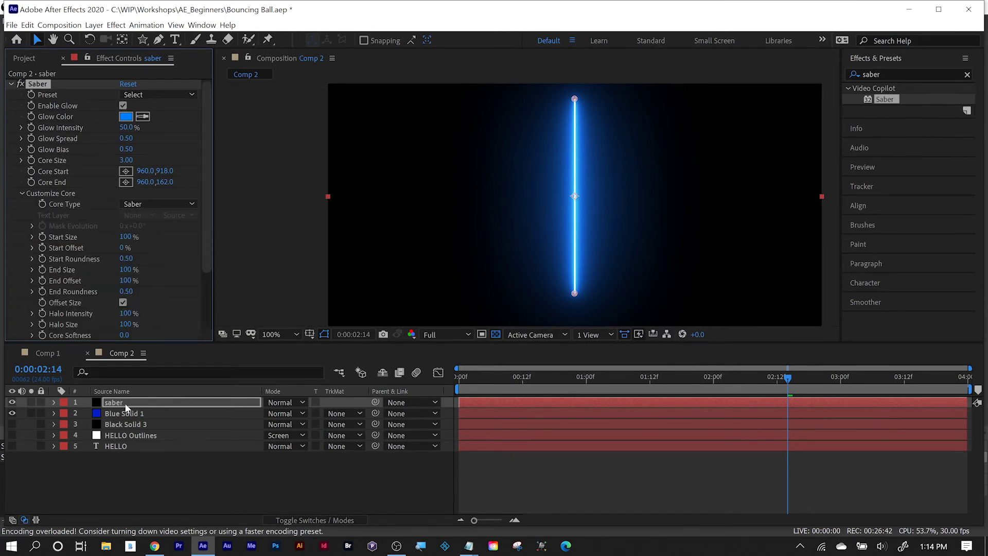
left_click(147, 404)
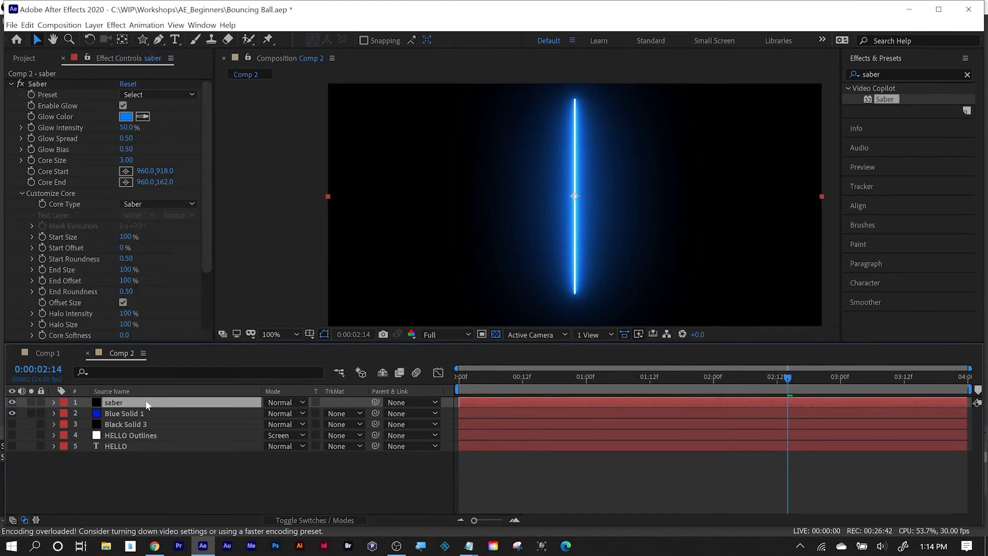
key("g")
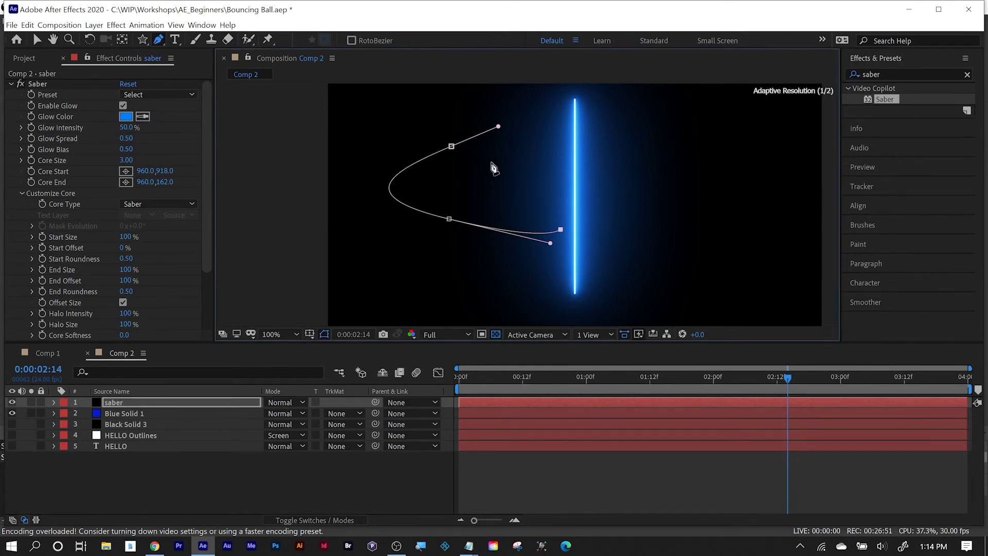
left_click_drag(475, 156, 494, 159)
key("v")
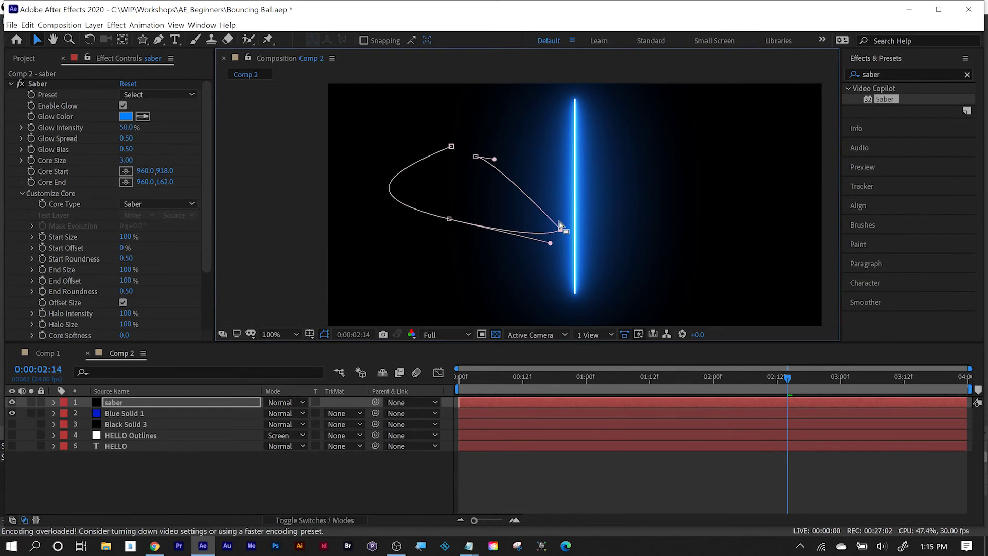
key("g")
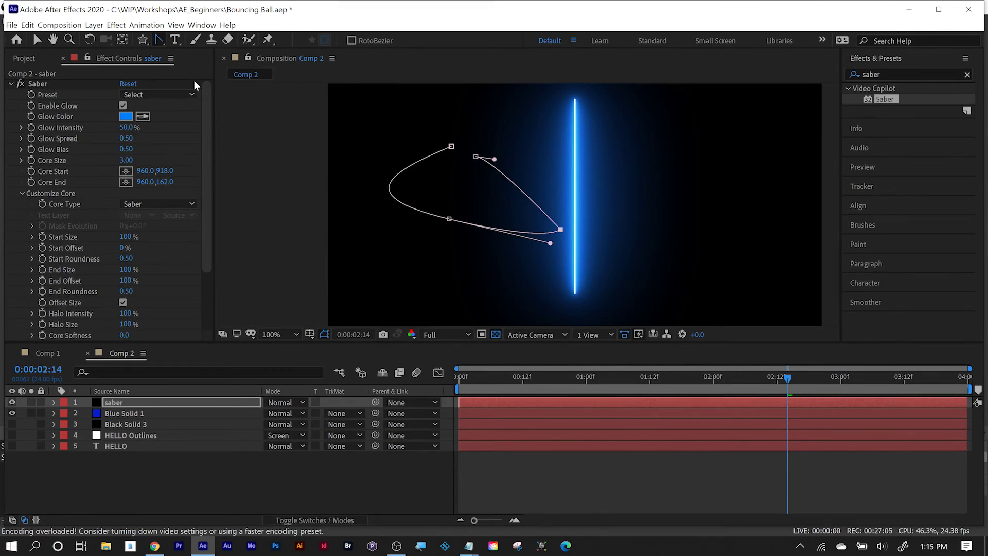
left_click_drag(560, 229, 561, 253)
key("v")
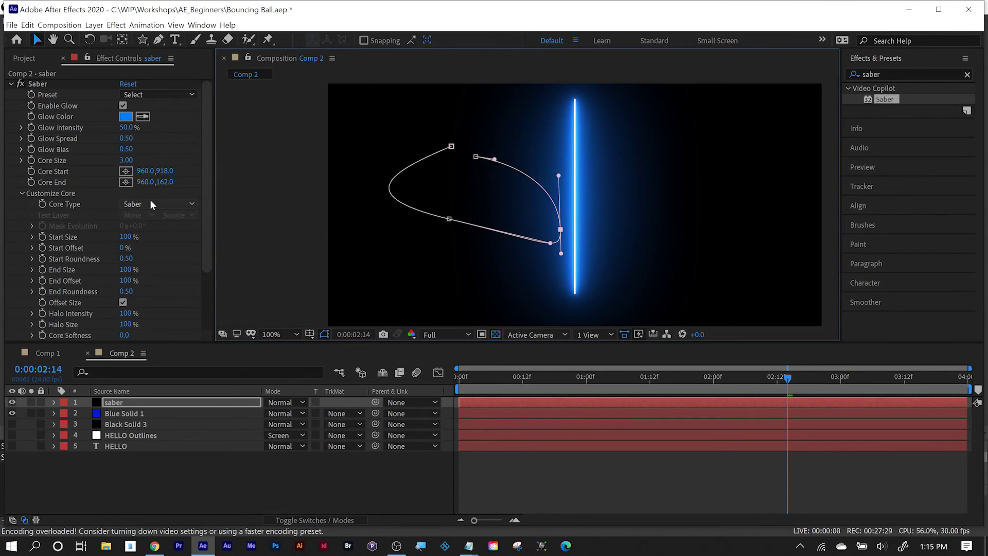
Step: Set Saber Core Type to Layer Masks, reset Start Offset, and bring End Offset to 0%
left_click(116, 401)
key("m")
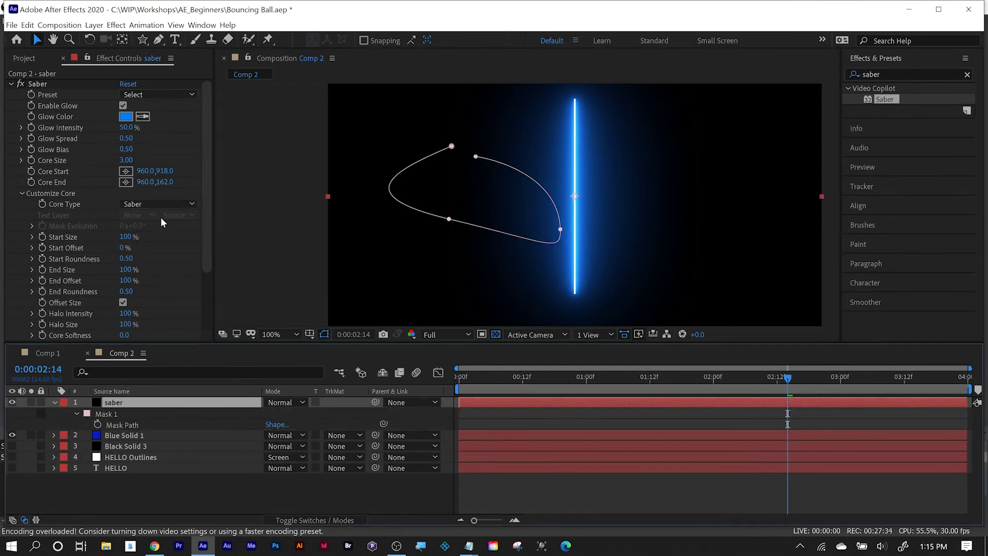
left_click(157, 204)
left_click(147, 228)
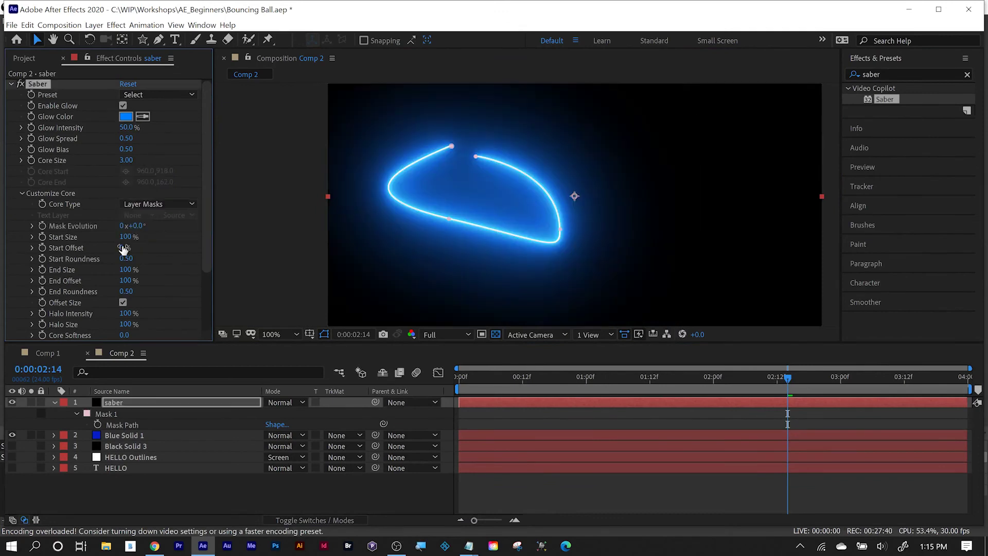
left_click_drag(123, 249, 152, 244)
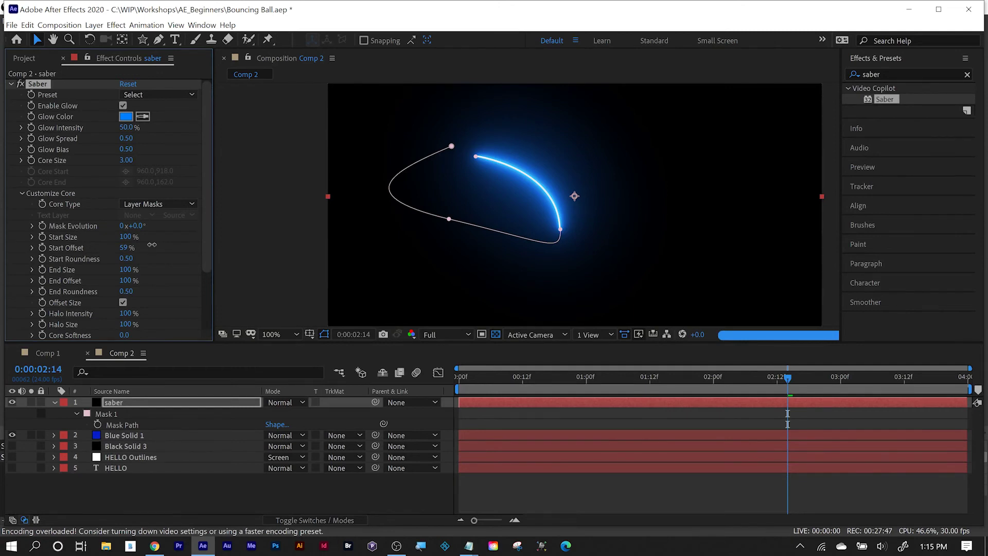
left_click_drag(152, 244, 79, 254)
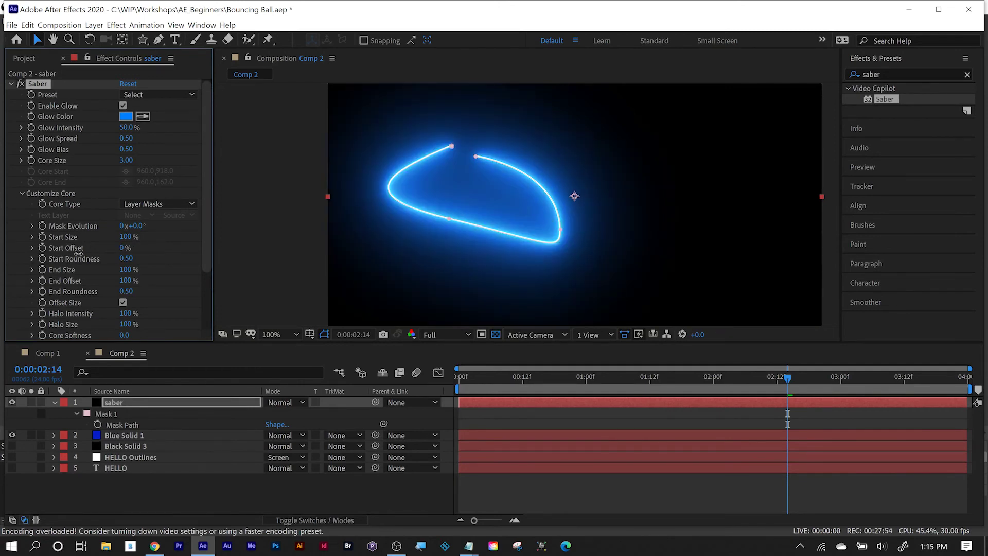
left_click_drag(126, 281, 120, 281)
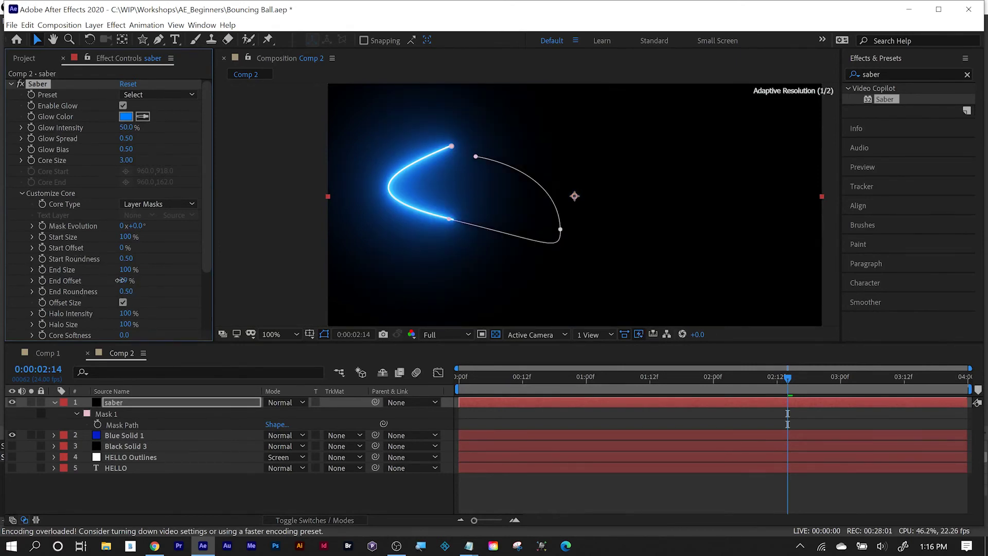
left_click_drag(120, 280, 18, 289)
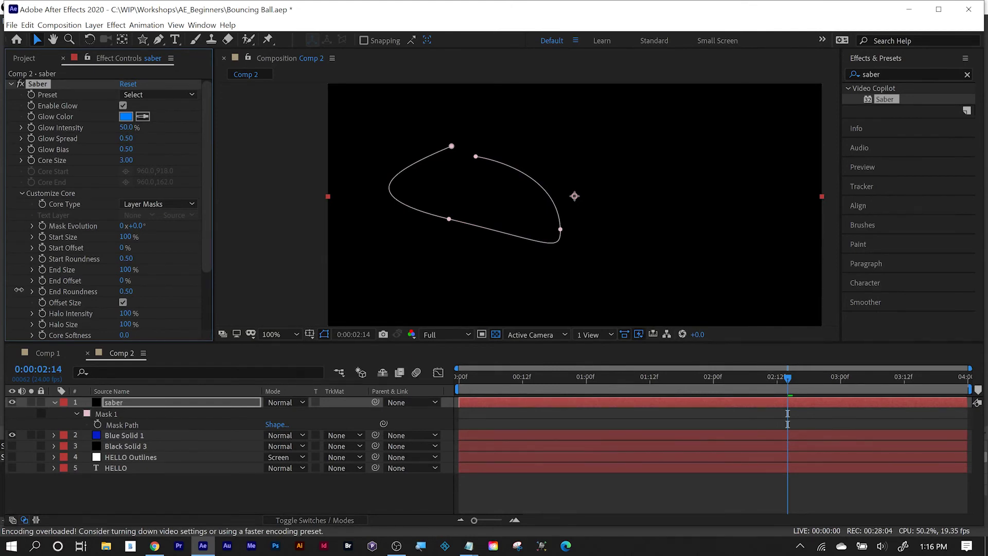
Step: Scrub to frame 15, preview the saber glow along the path, and return to saber's Effect Controls
left_click(457, 378)
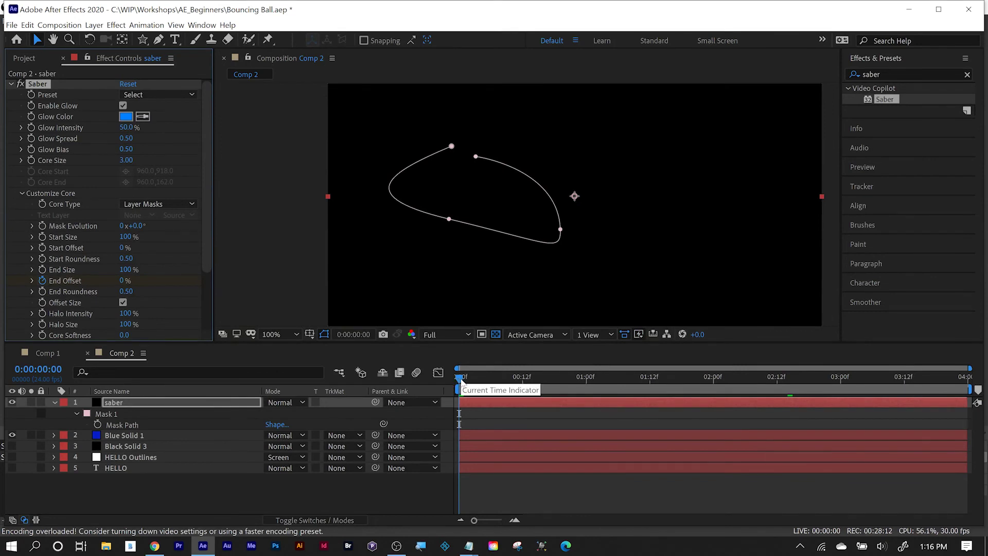
left_click_drag(460, 379, 585, 379)
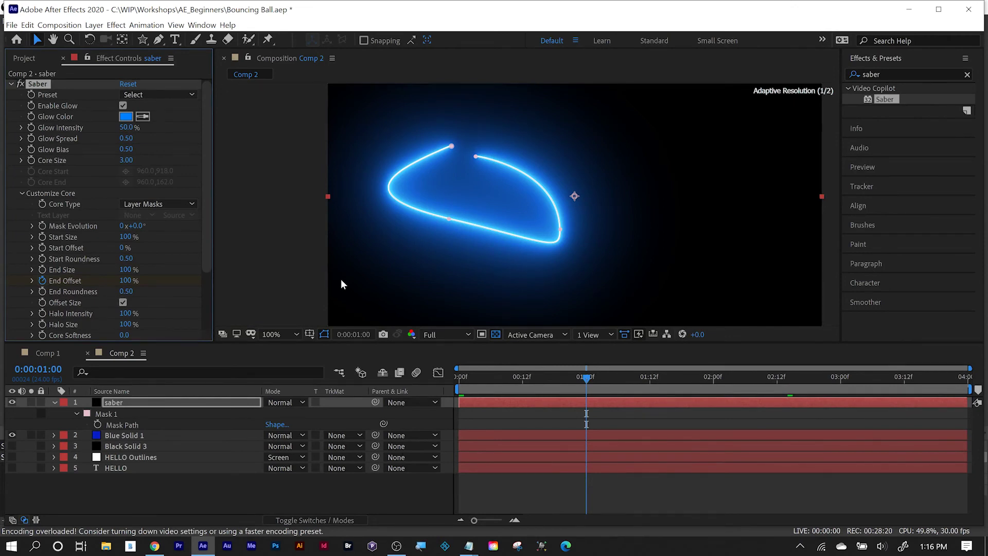
key("space")
left_click(21, 58)
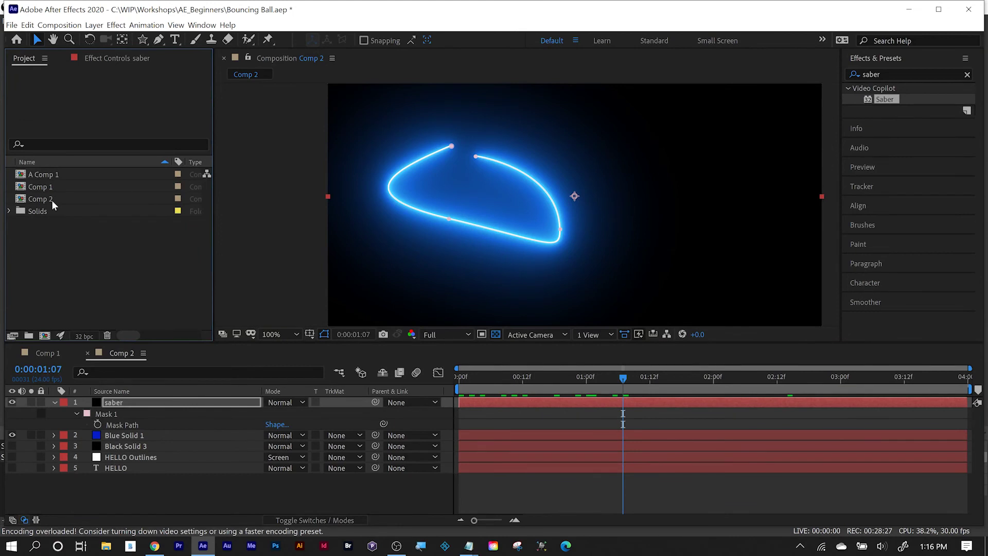
left_click(110, 58)
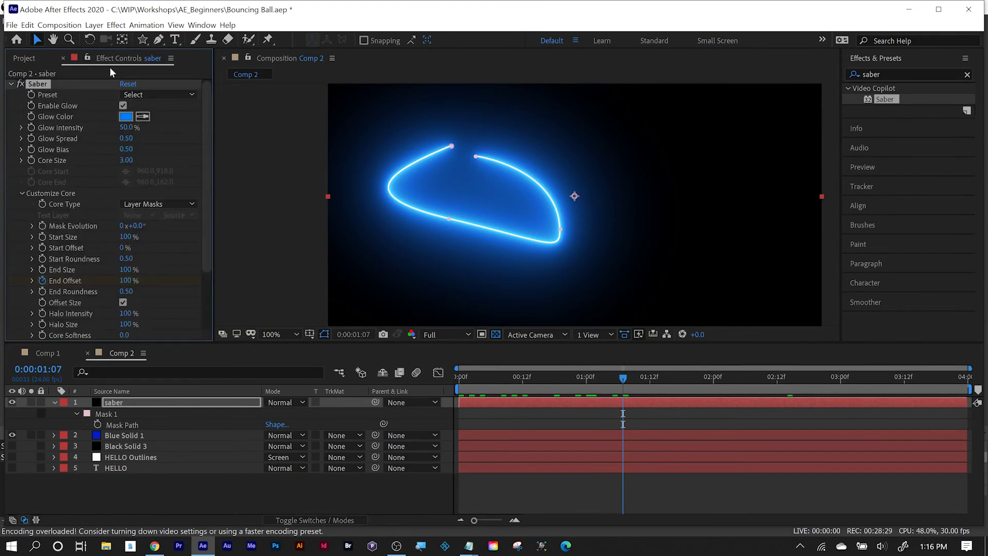
Step: Apply the Kryptonite preset to the saber and expand its Distortion and Core Distortion groups
left_click(163, 95)
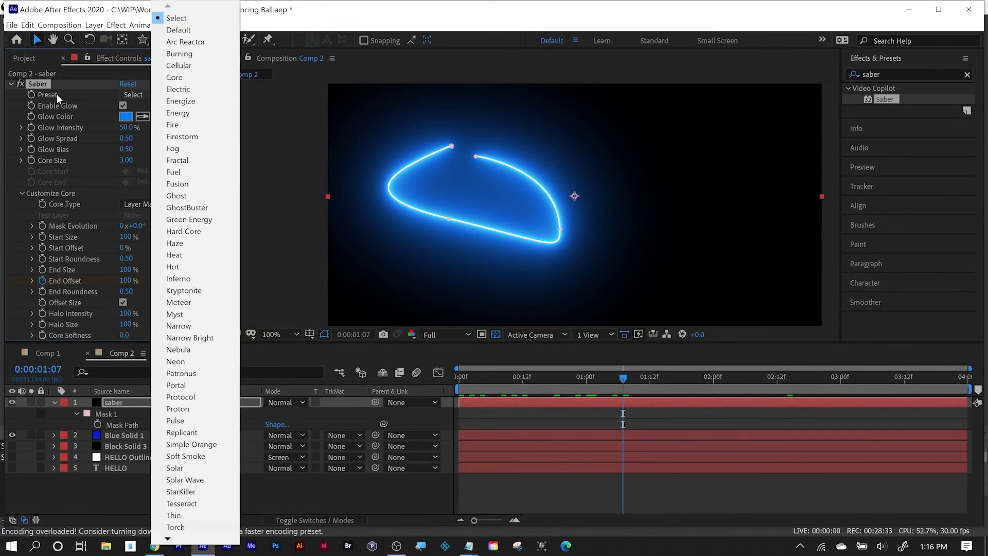
left_click(184, 291)
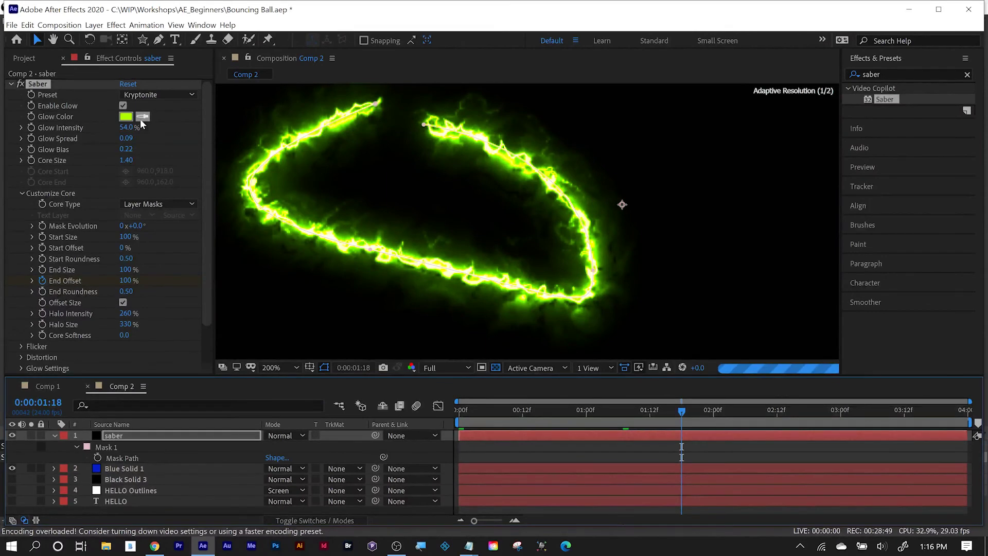
scroll(63, 288, "down", 3)
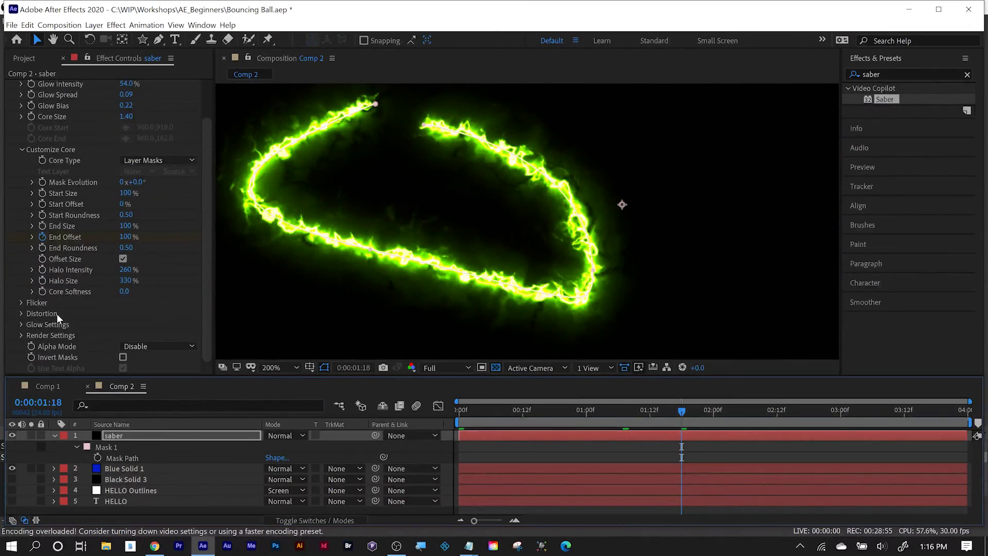
left_click(21, 314)
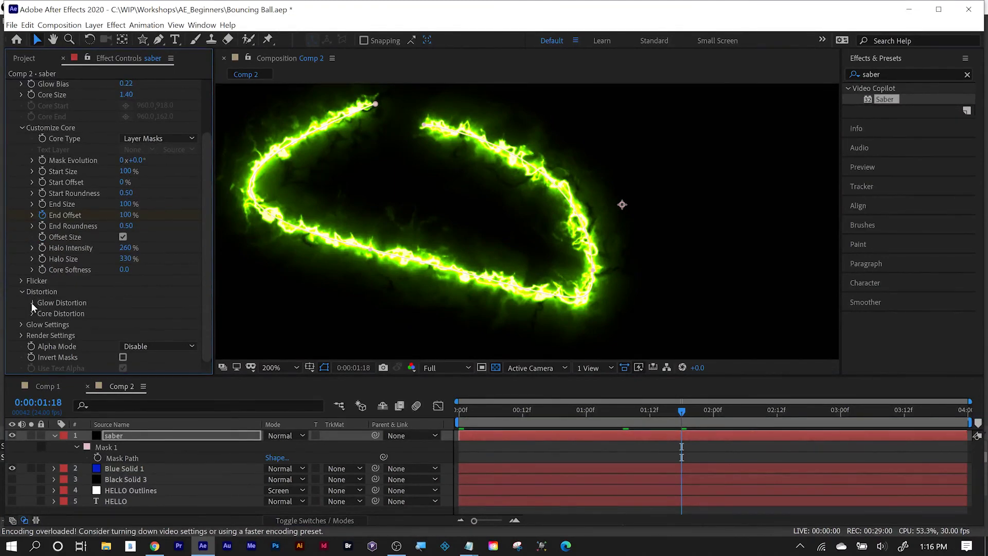
scroll(20, 197, "up", 3)
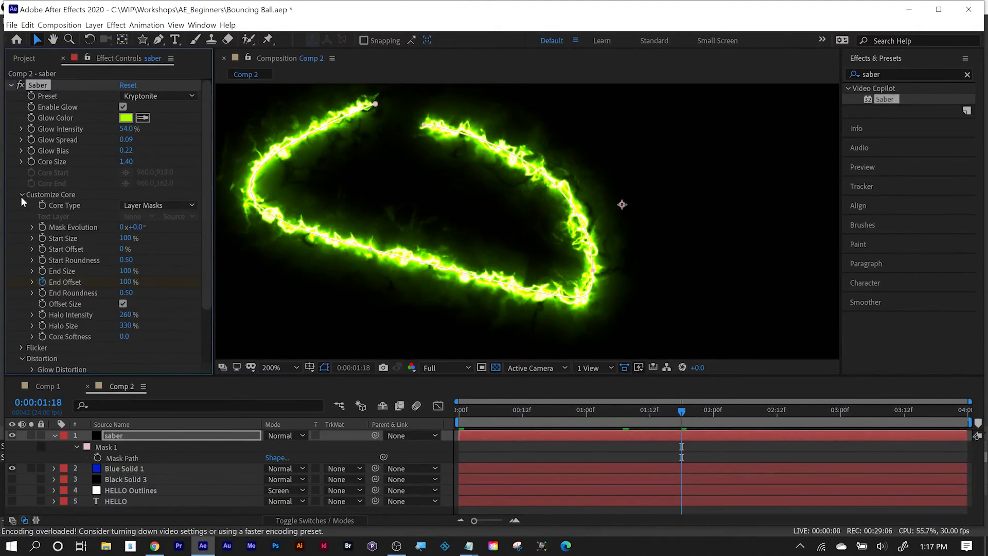
scroll(85, 267, "down", 3)
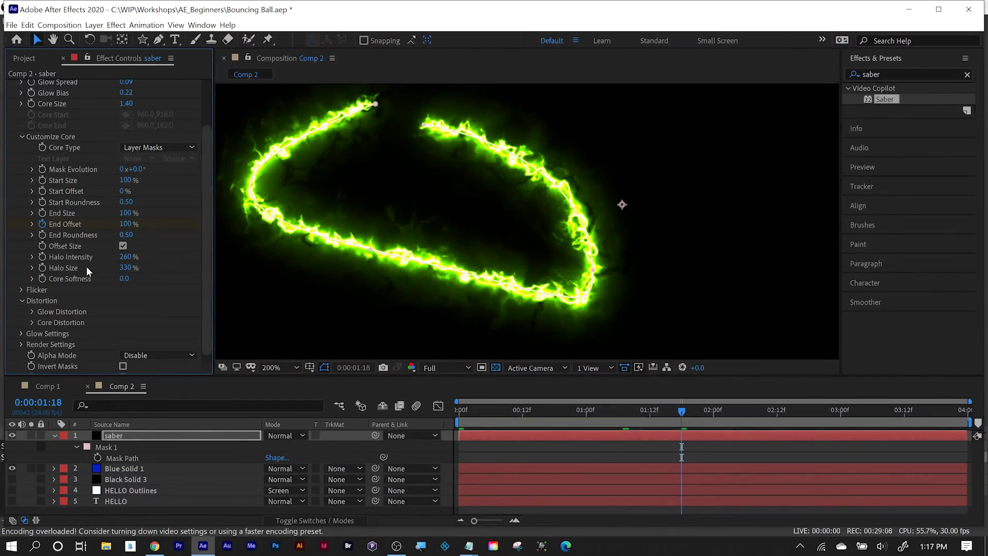
left_click(32, 322)
scroll(32, 322, "down", 9)
Step: Set Core Distortion Type to Fluid, Wind Direction to 120° and Noise Speed to 0.69
left_click_drag(127, 172, 334, 158)
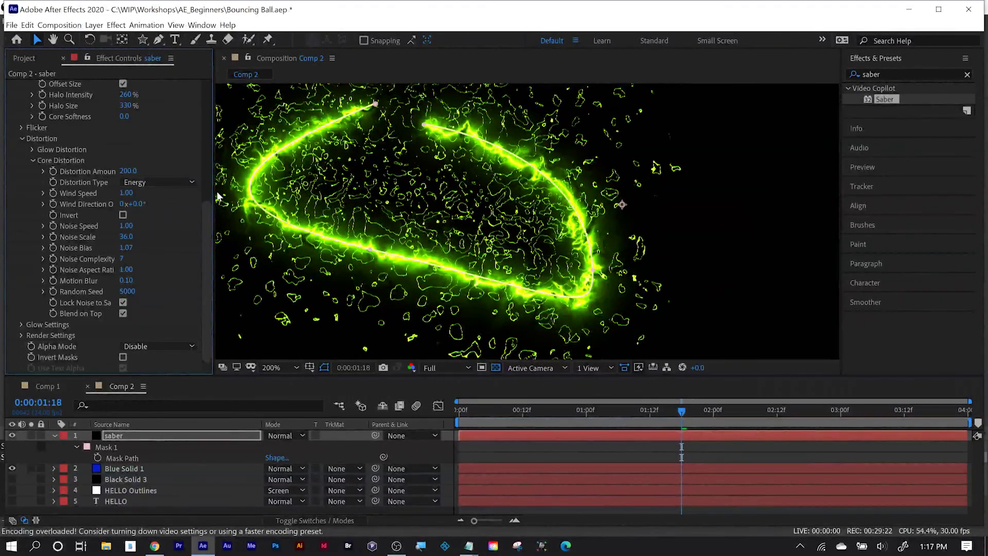
key("ctrl+z")
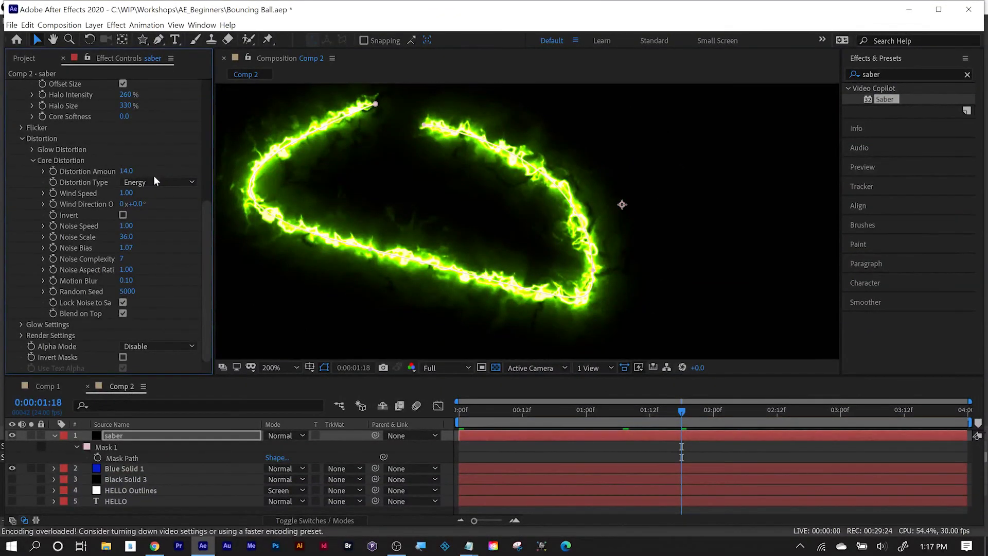
left_click(154, 177)
left_click(155, 192)
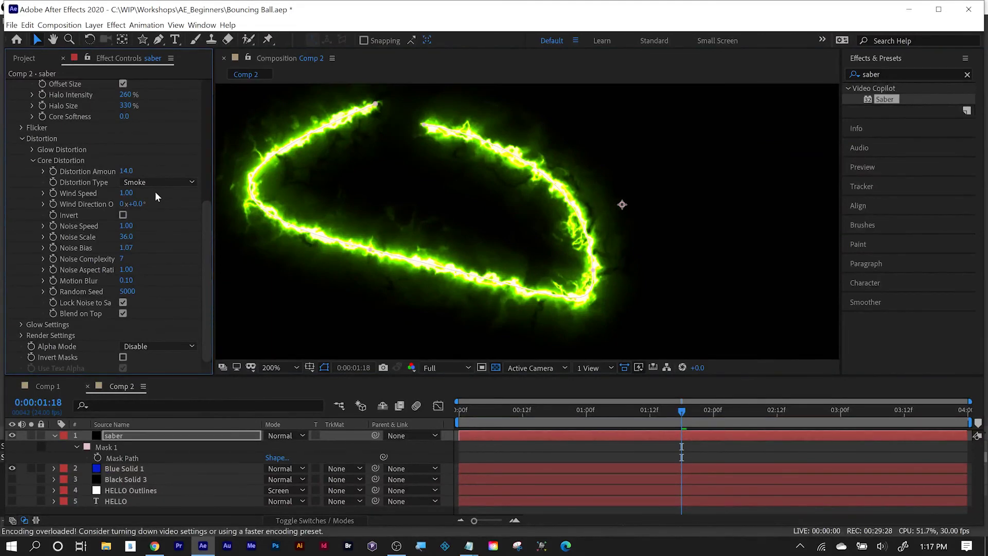
left_click(155, 182)
left_click(147, 204)
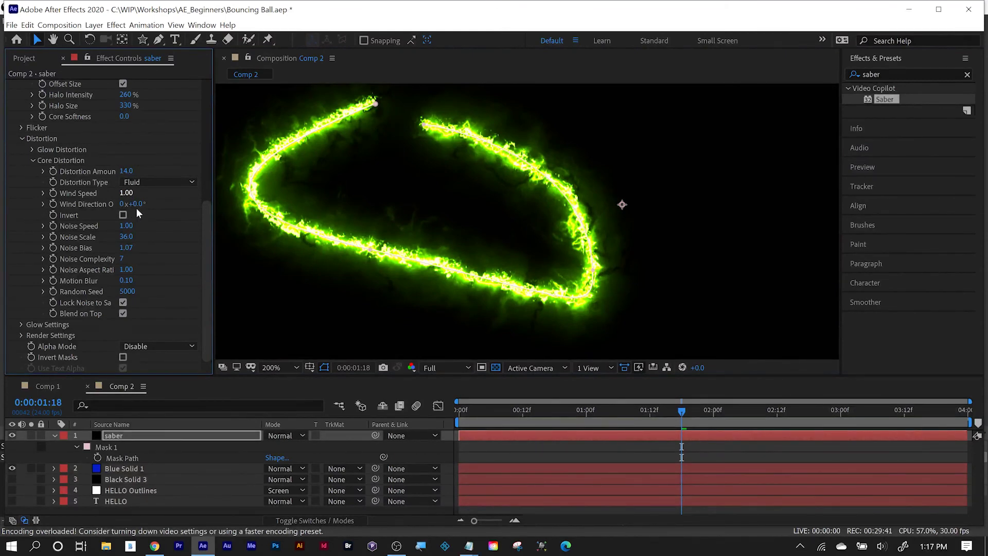
left_click_drag(136, 208, 340, 127)
left_click_drag(126, 226, 145, 252)
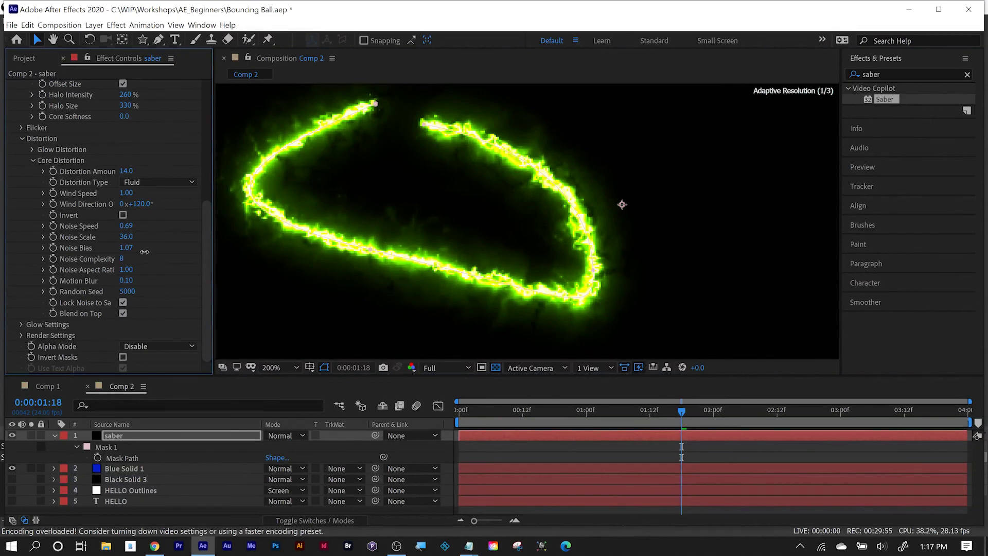
Step: Collapse Core Distortion, expand Glow Distortion, and set its Distortion Type to Energy
left_click(33, 160)
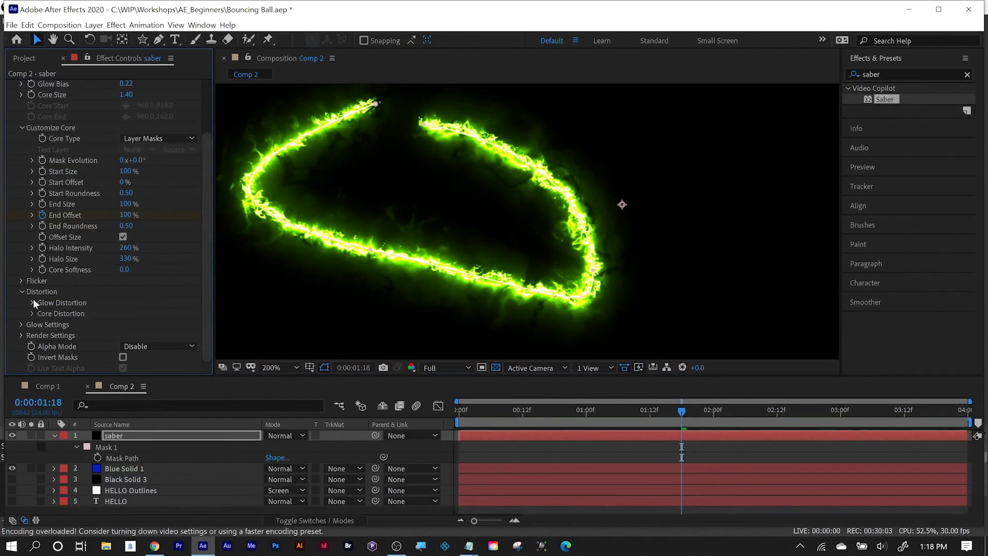
left_click(33, 302)
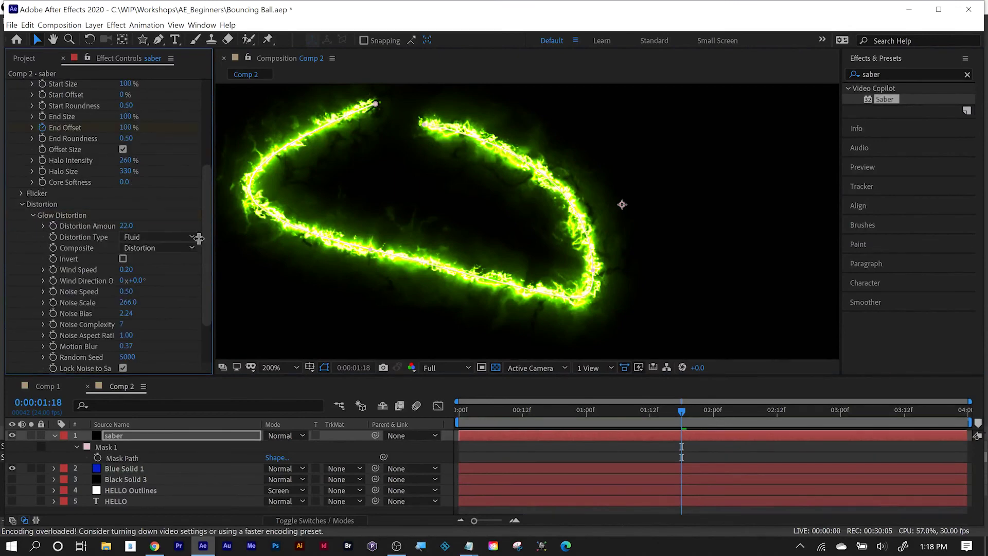
left_click(151, 237)
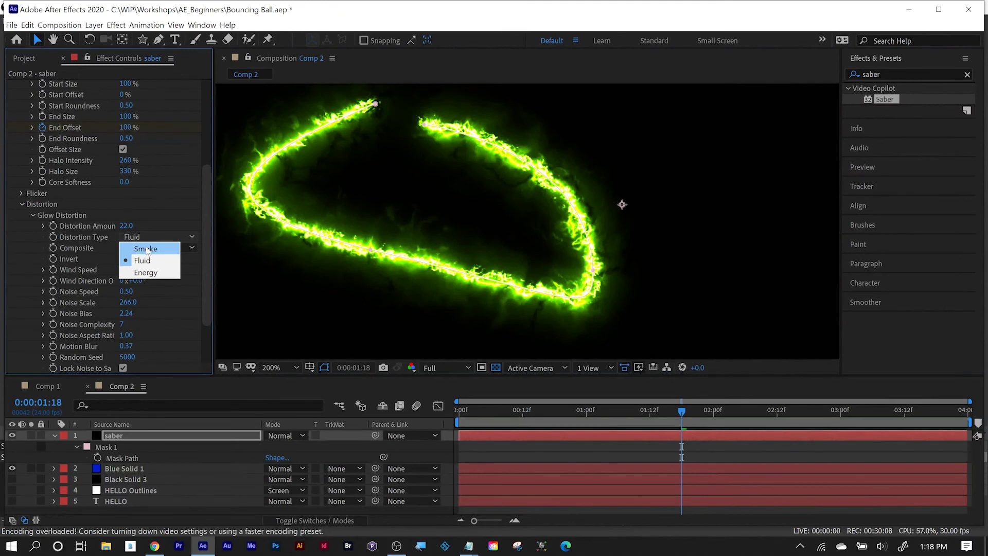
left_click(146, 248)
left_click(151, 237)
left_click(146, 272)
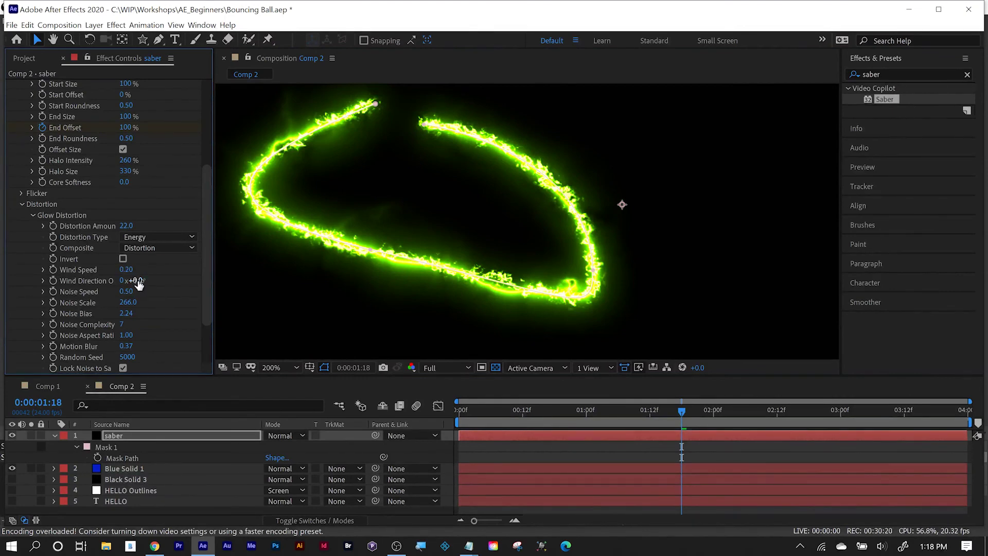
Step: Set Glow Wind Direction to about 211° and Noise Bias to 3.00, then preview from the start
left_click_drag(138, 282, 187, 282)
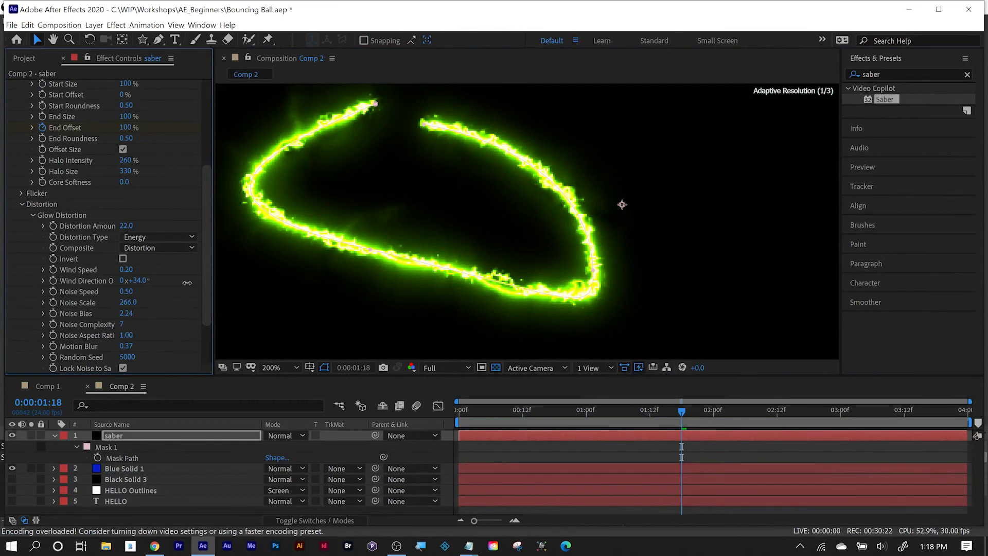
left_click_drag(187, 283, 270, 282)
scroll(153, 286, "down", 3)
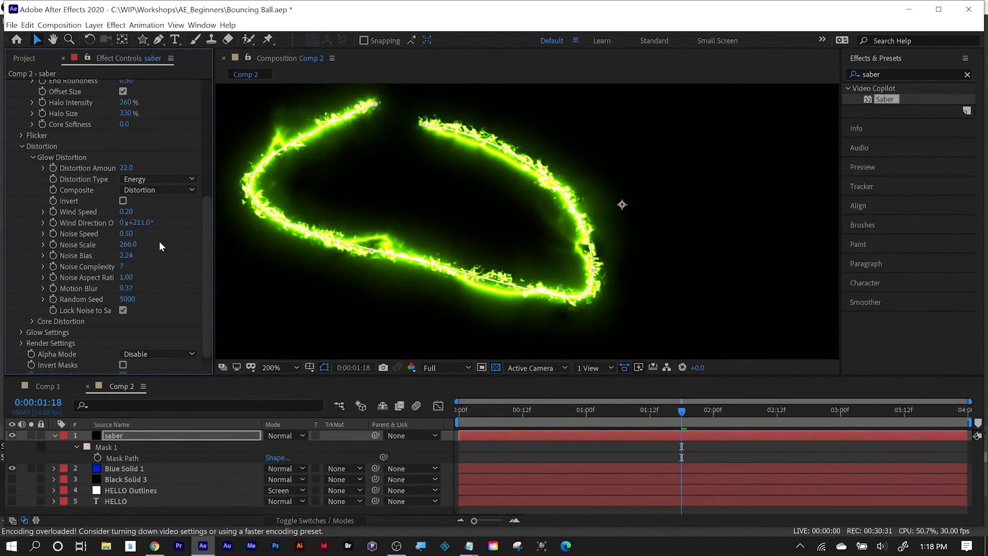
left_click_drag(126, 255, 180, 273)
scroll(180, 273, "down", 1)
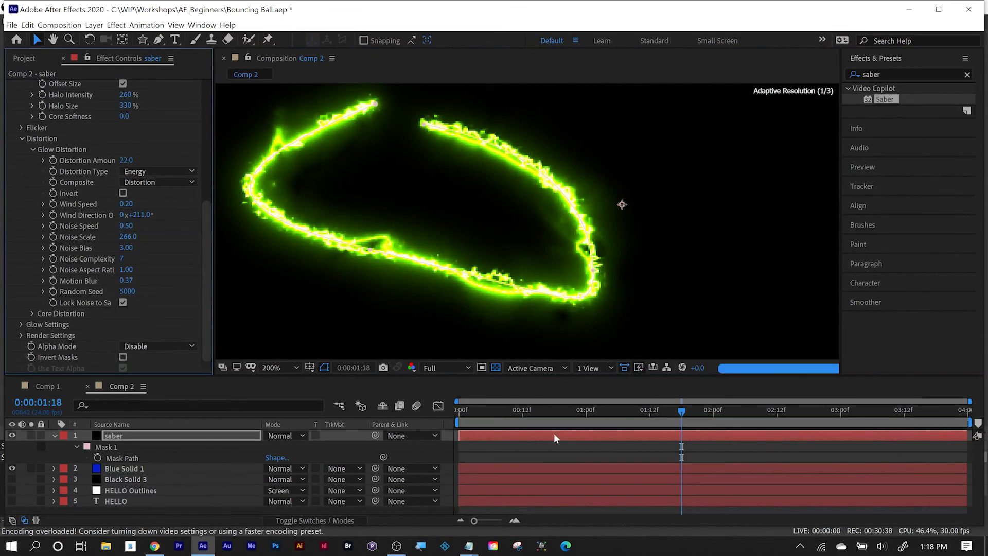
key("Home")
key("space")
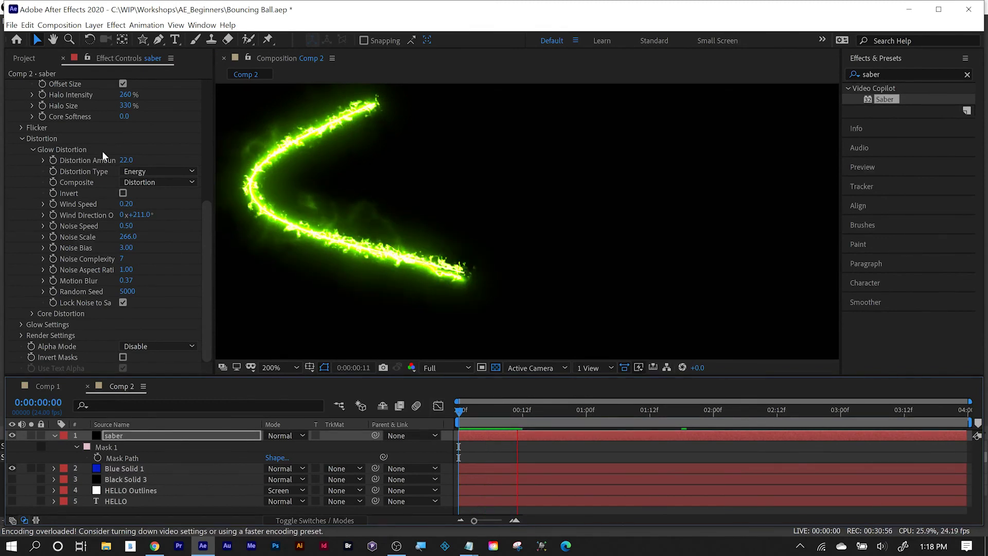
Step: Change the saber's Glow Color to blue #009DFF and preview from the first frame
scroll(124, 165, "up", 5)
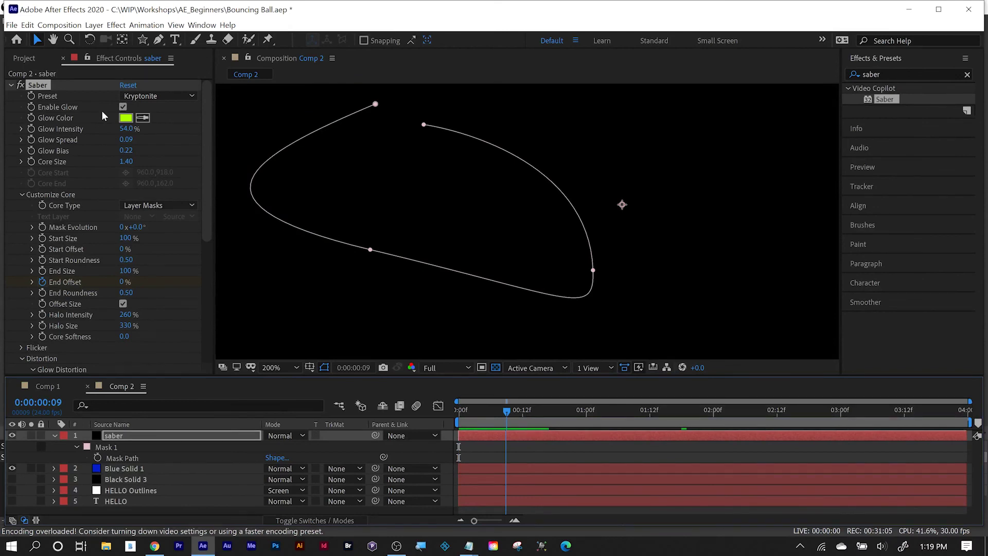
left_click(126, 118)
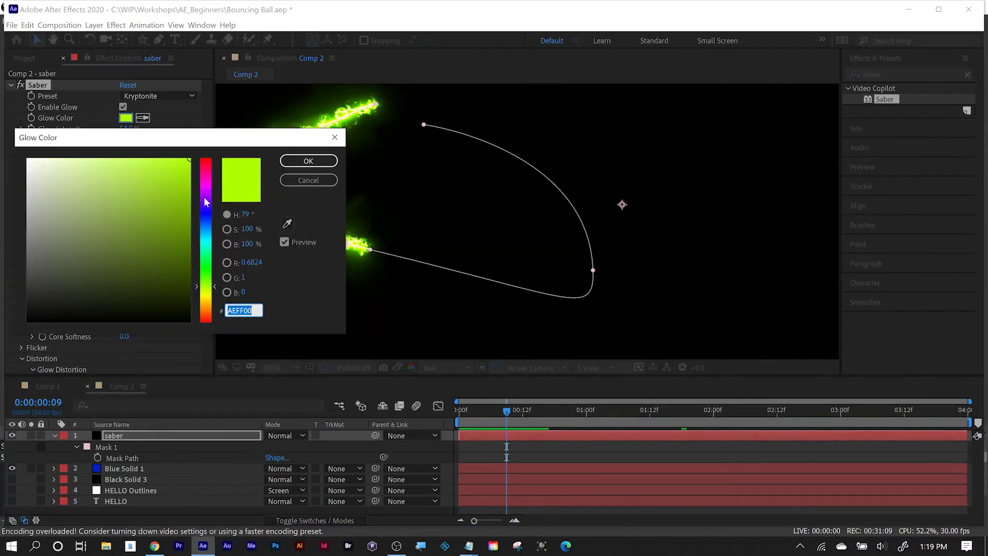
left_click_drag(204, 202, 208, 232)
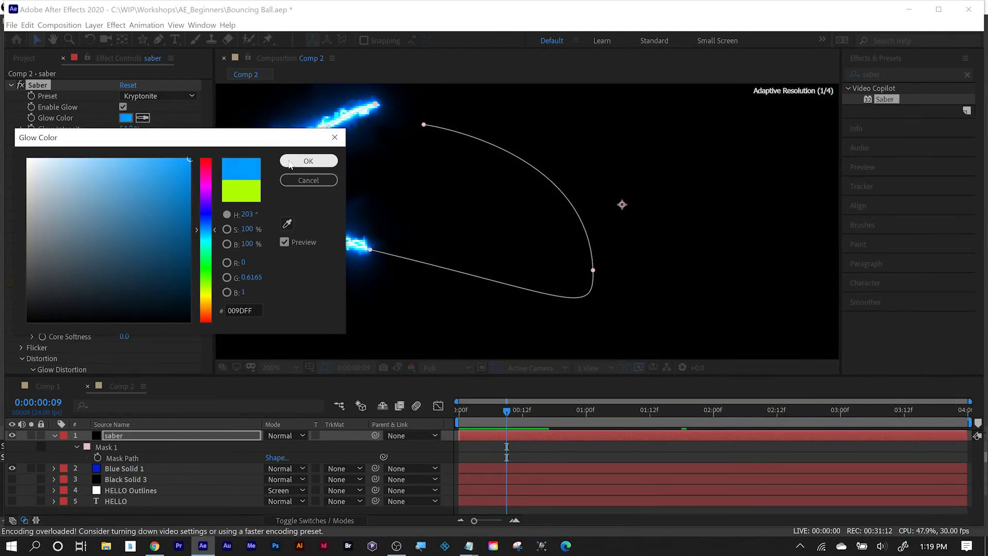
left_click(308, 161)
key("Home")
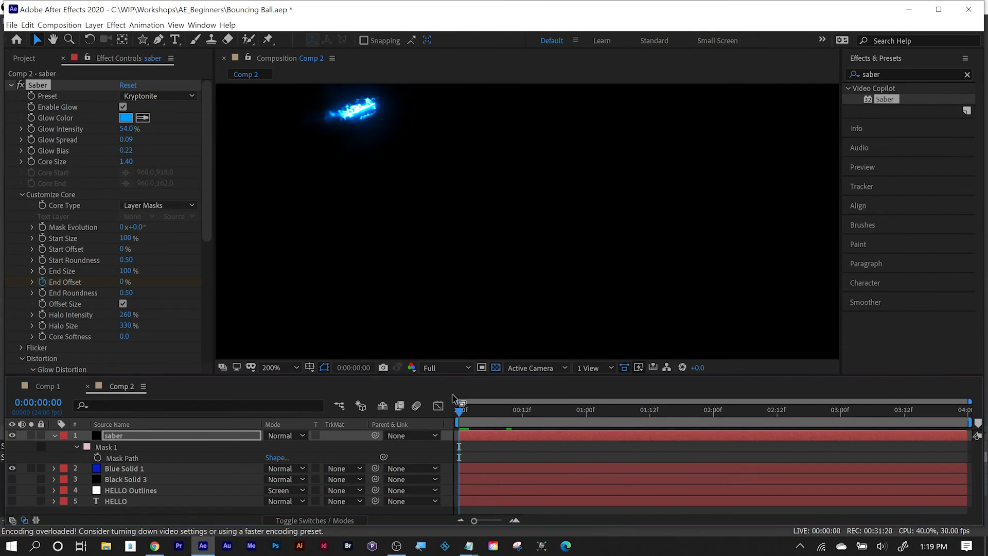
key("space")
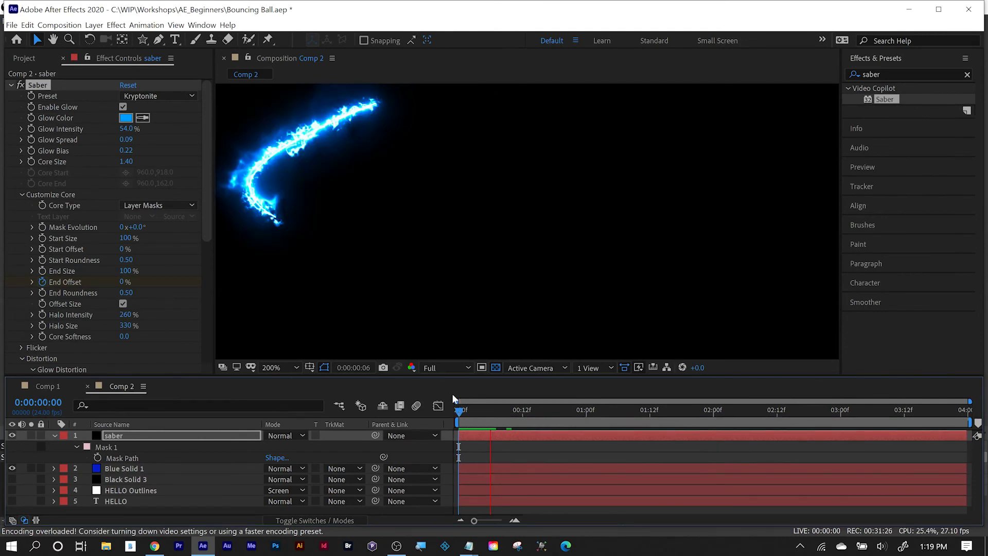
Step: Set the saber layer's blend mode to Screen and preview it over the blue solid
left_click(286, 436)
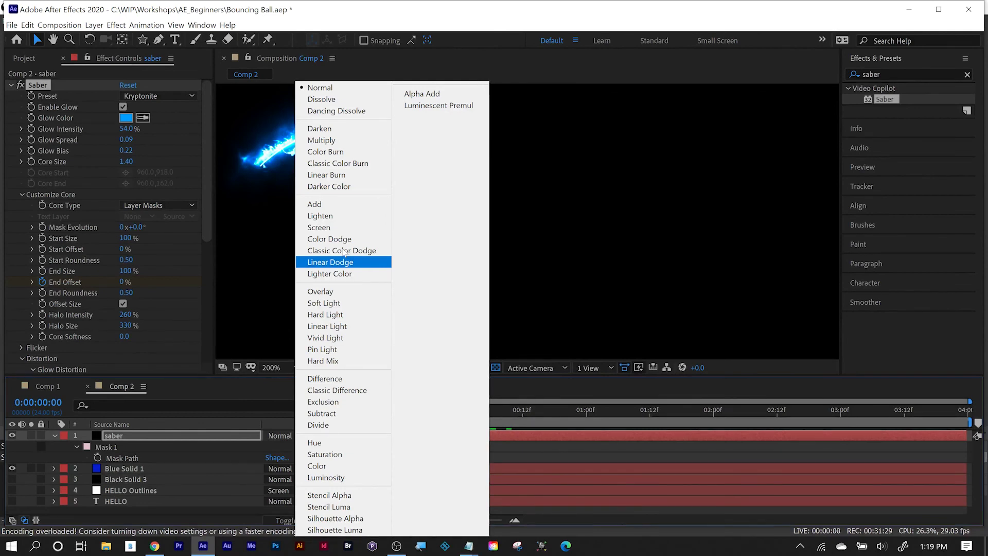
left_click(319, 227)
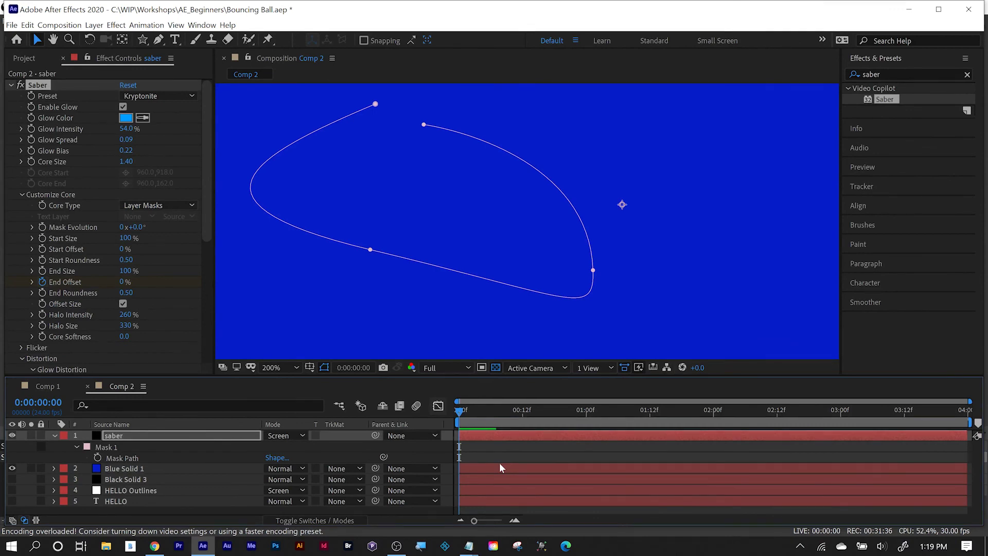
key("space")
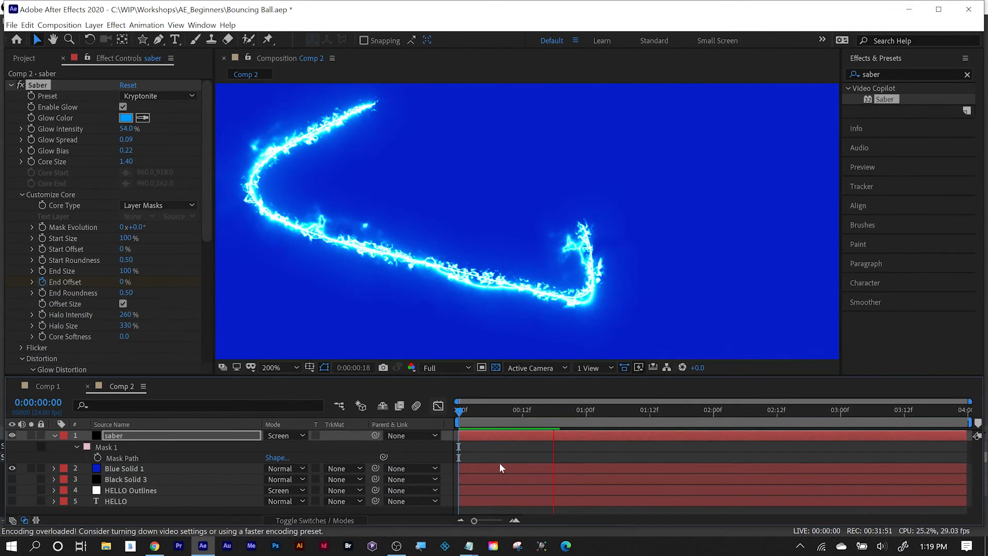